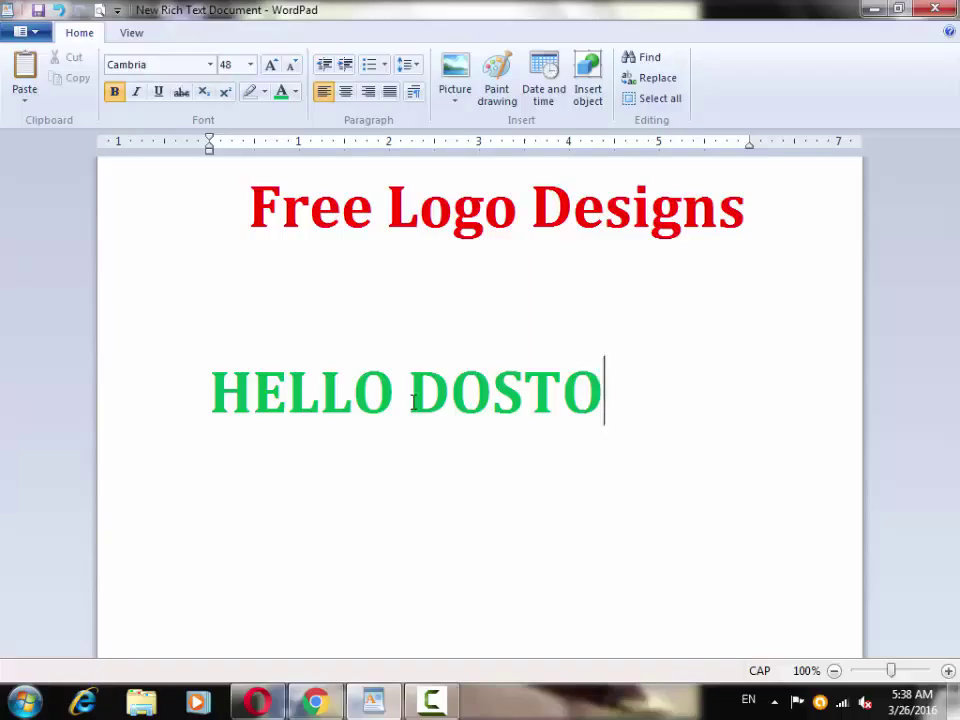
# Continue the green greeting after "HELLO DOSTO" with "MAIN HON" followed by the presenter's full name.
pyautogui.write('M')
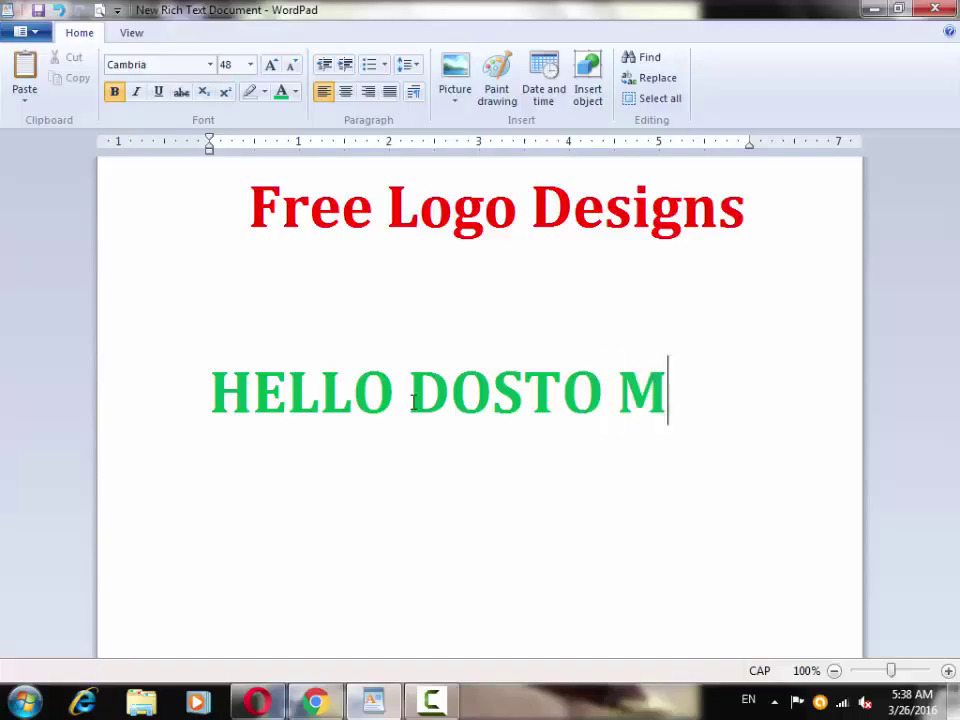
pyautogui.write('AI')
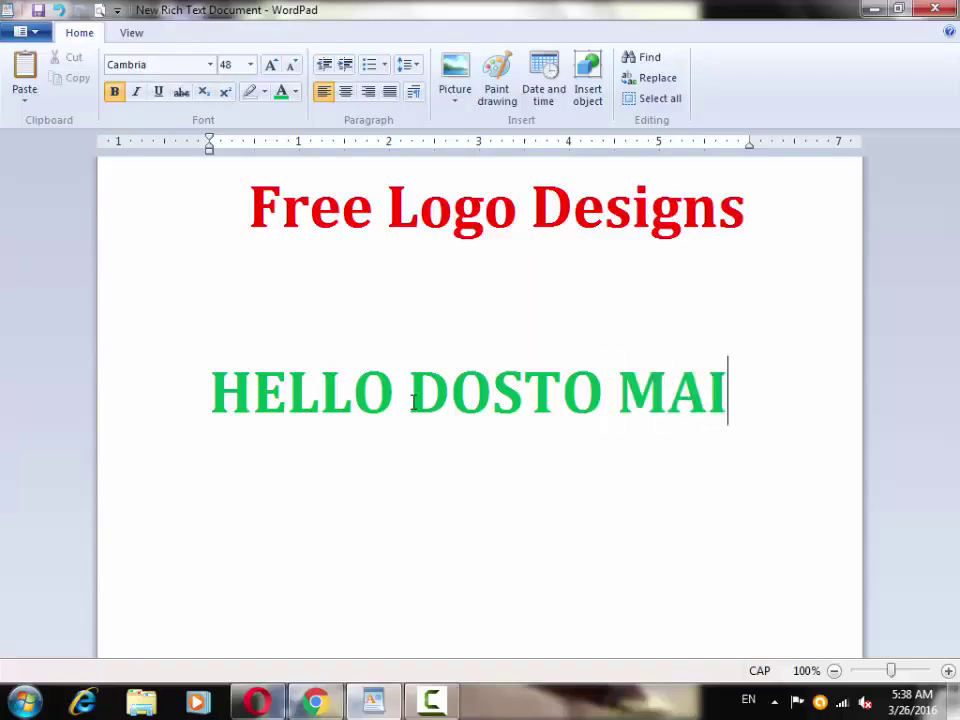
pyautogui.write('N HON ')
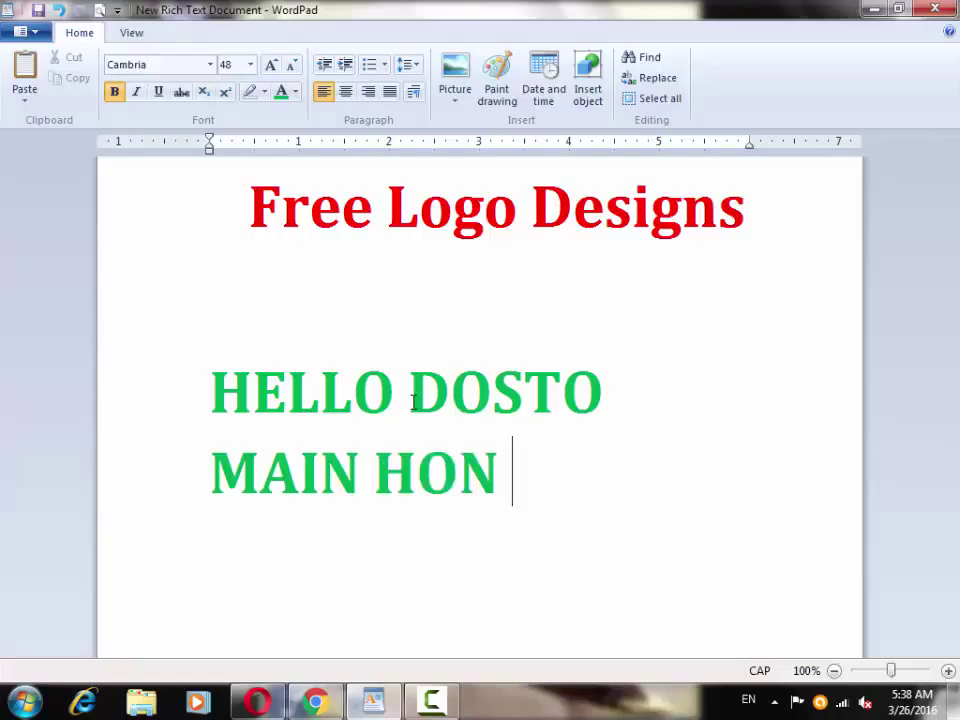
pyautogui.write('BA')
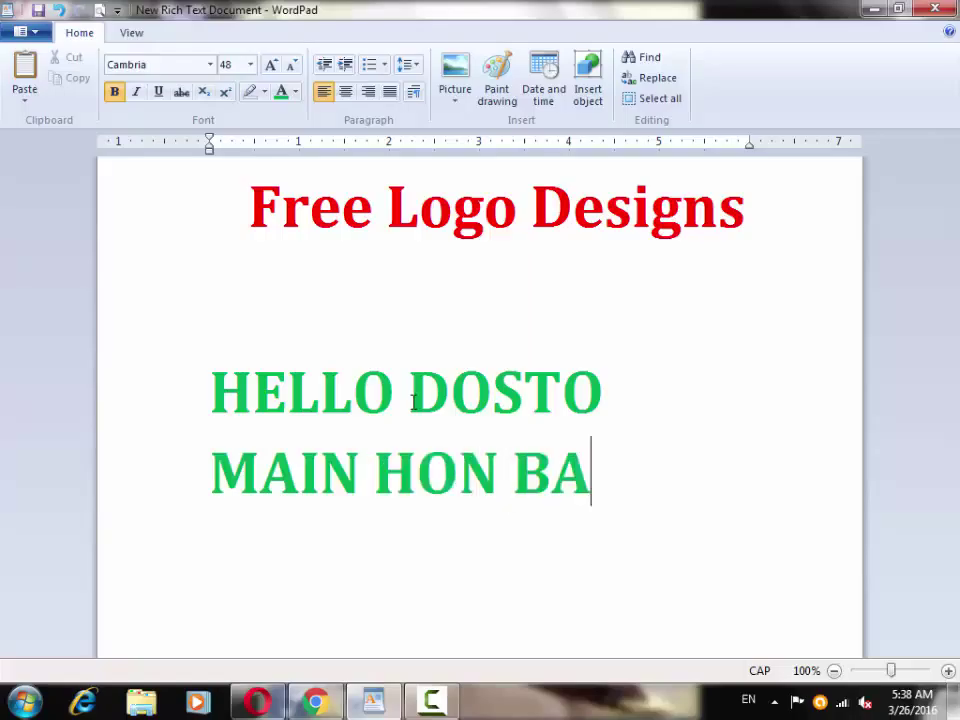
pyautogui.write('HADAR')
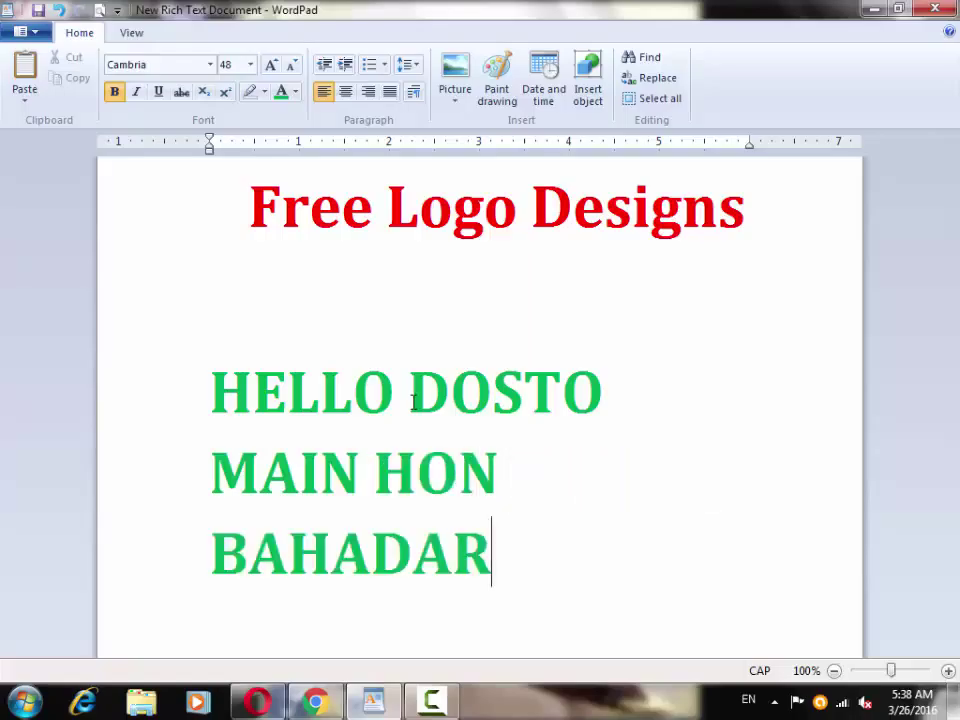
pyautogui.write(' ALI BS')
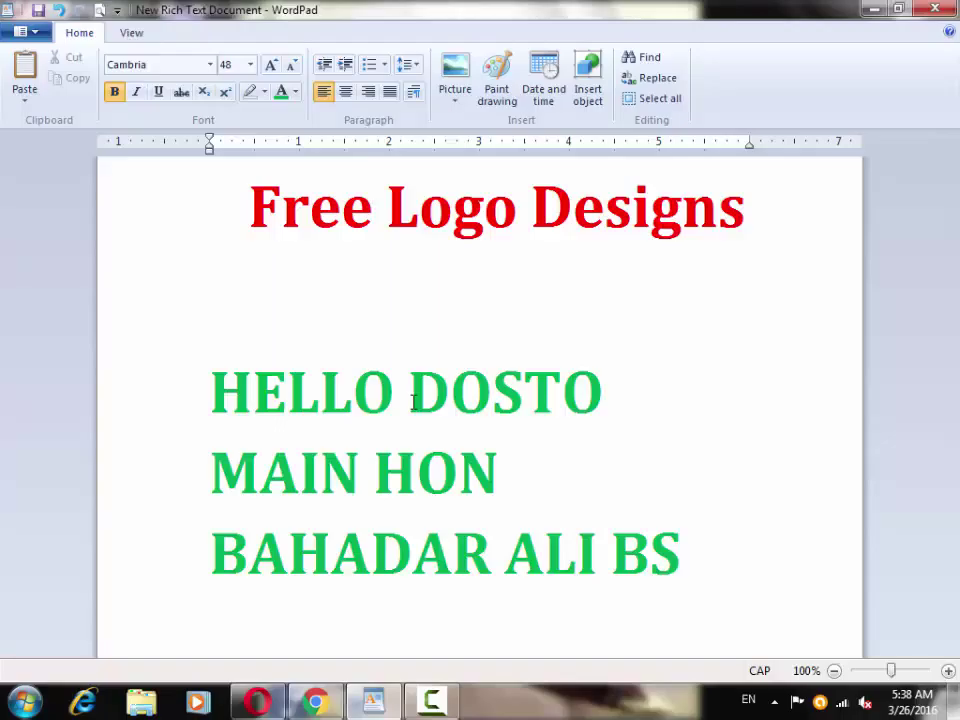
# Add "DOSTO MAIN AAJ AAP KE LIYE AIK" in green below the presenter's name.
pyautogui.write(' DOSTO')
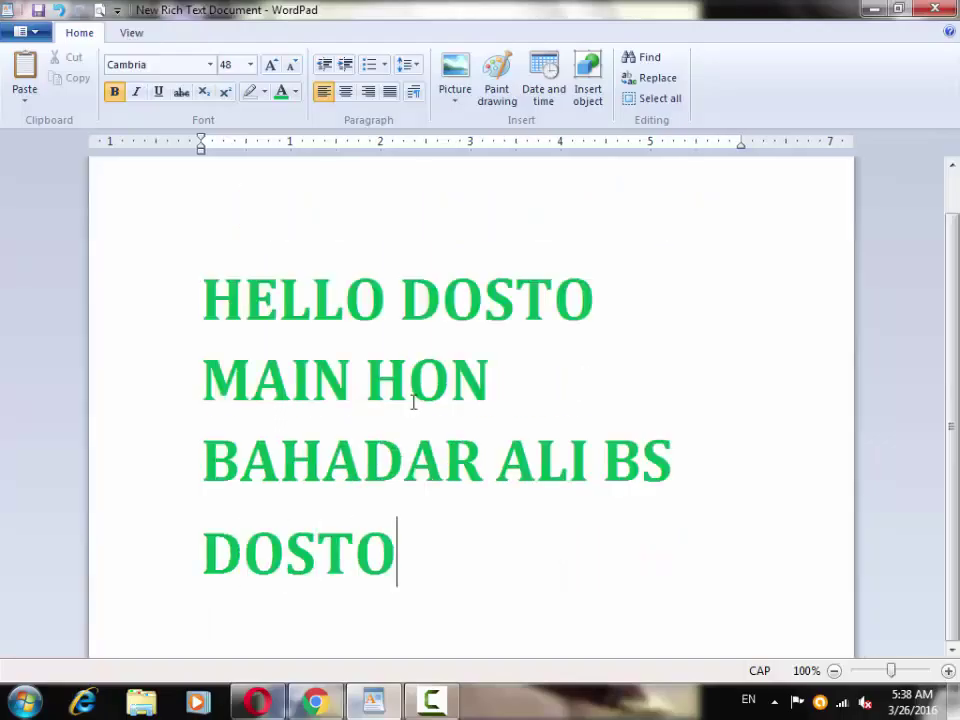
pyautogui.write(' MAIN AAJ ')
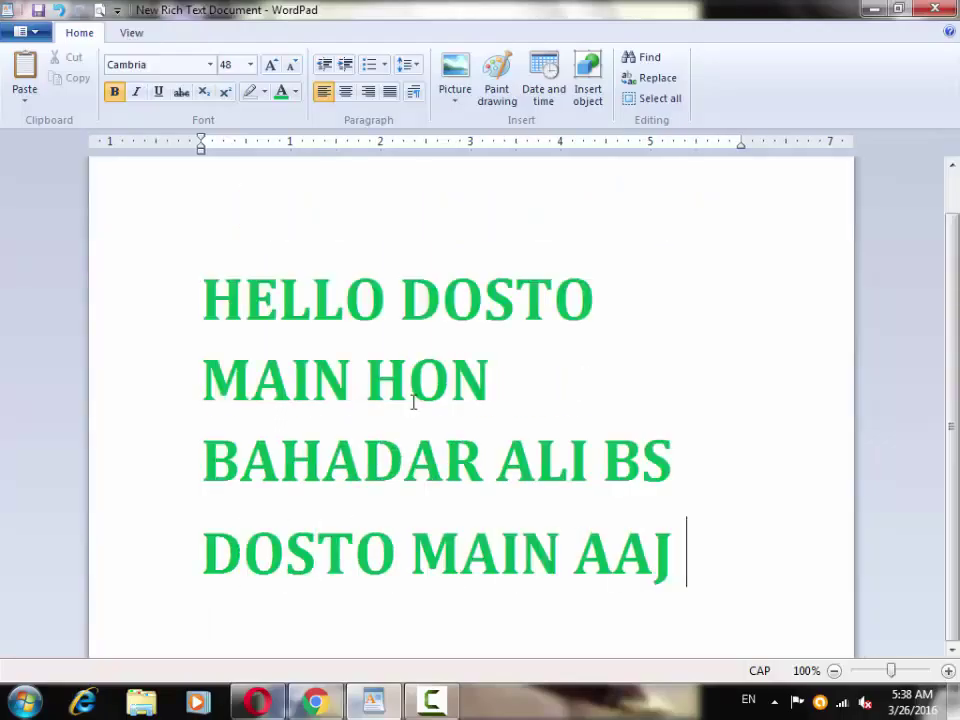
pyautogui.write('AAP')
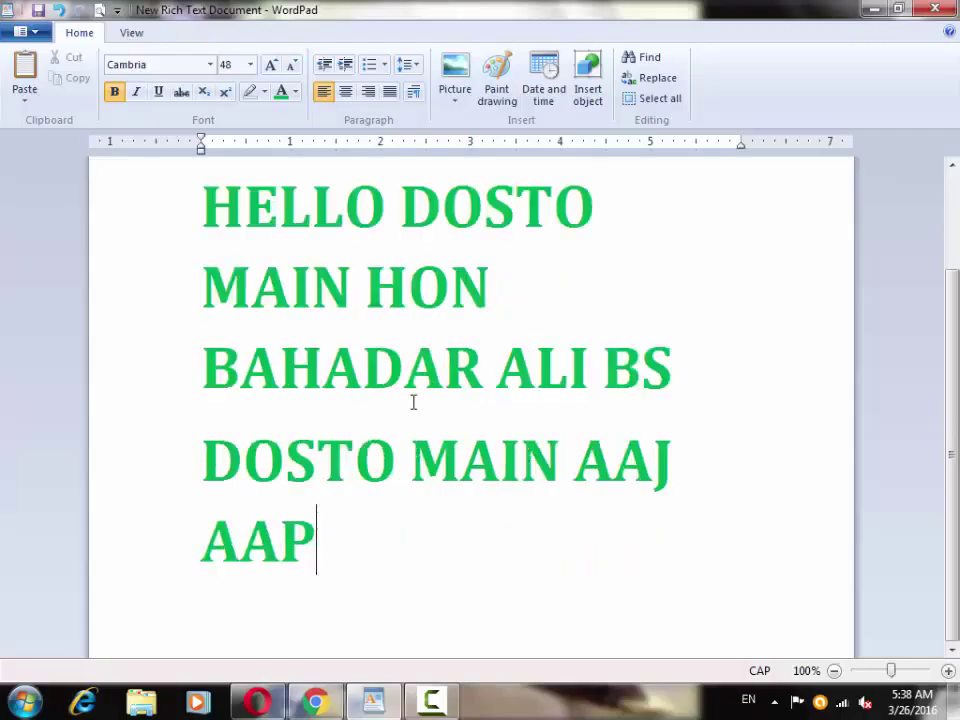
pyautogui.write(' KE LI')
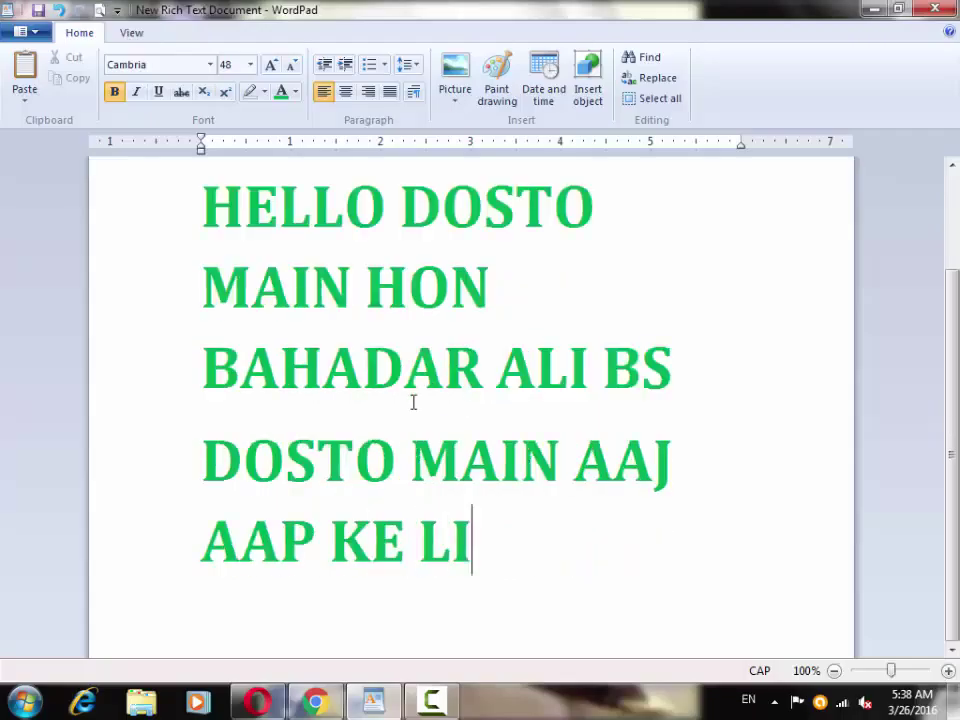
pyautogui.write('YE AIK ')
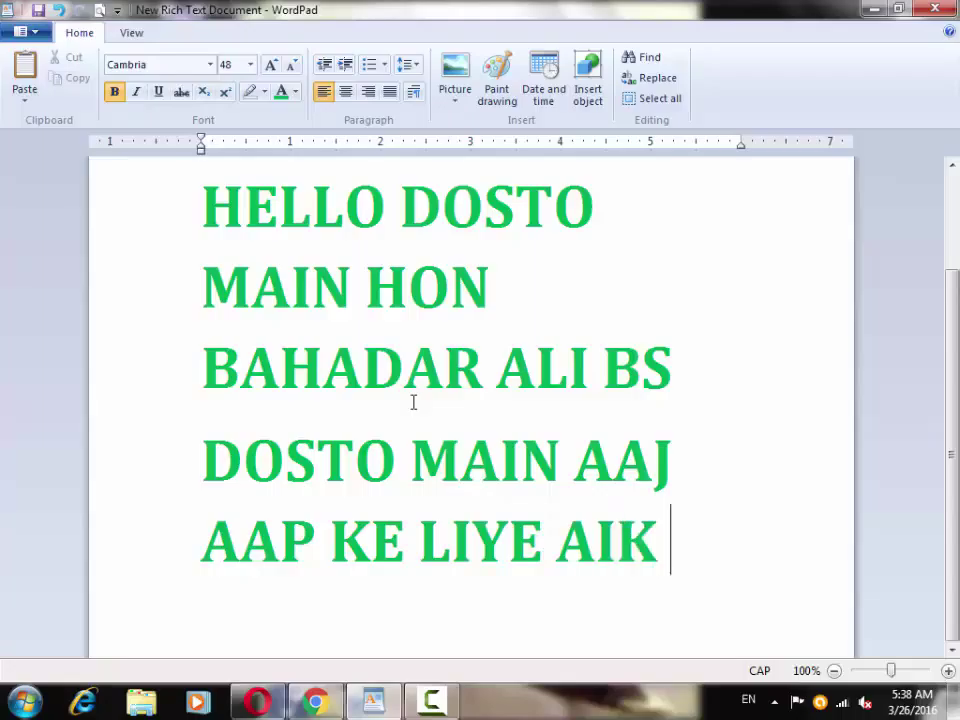
# Complete the green sentence with "BEHTAREEN TIP LE KAR AYA HON", correcting the spelling of "BEHTAREEN".
pyautogui.write('BEH')
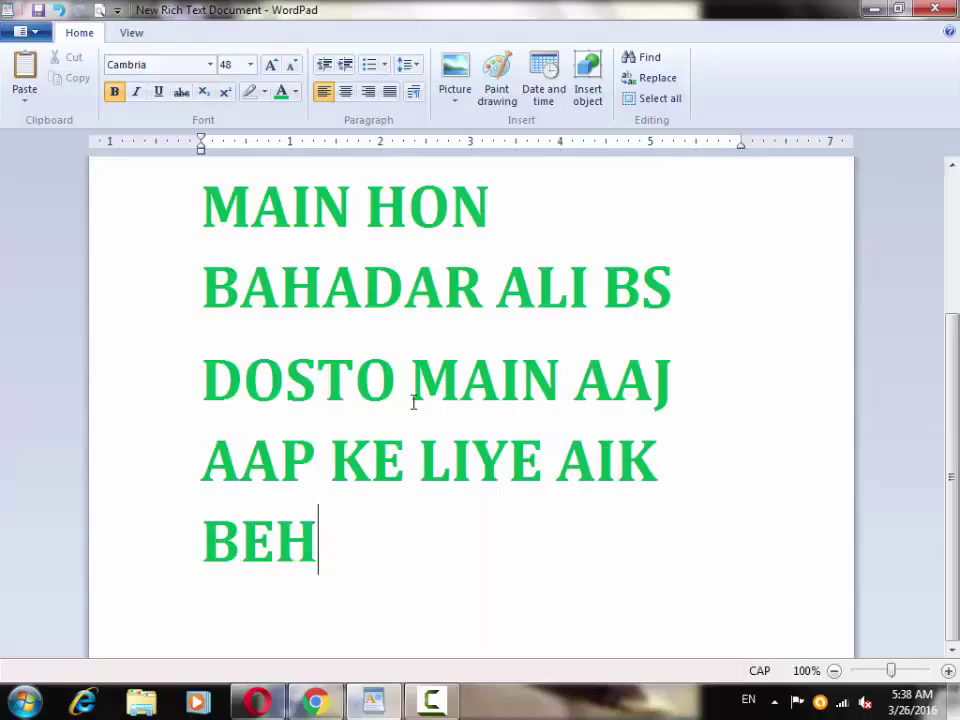
pyautogui.write('TAREEEN')
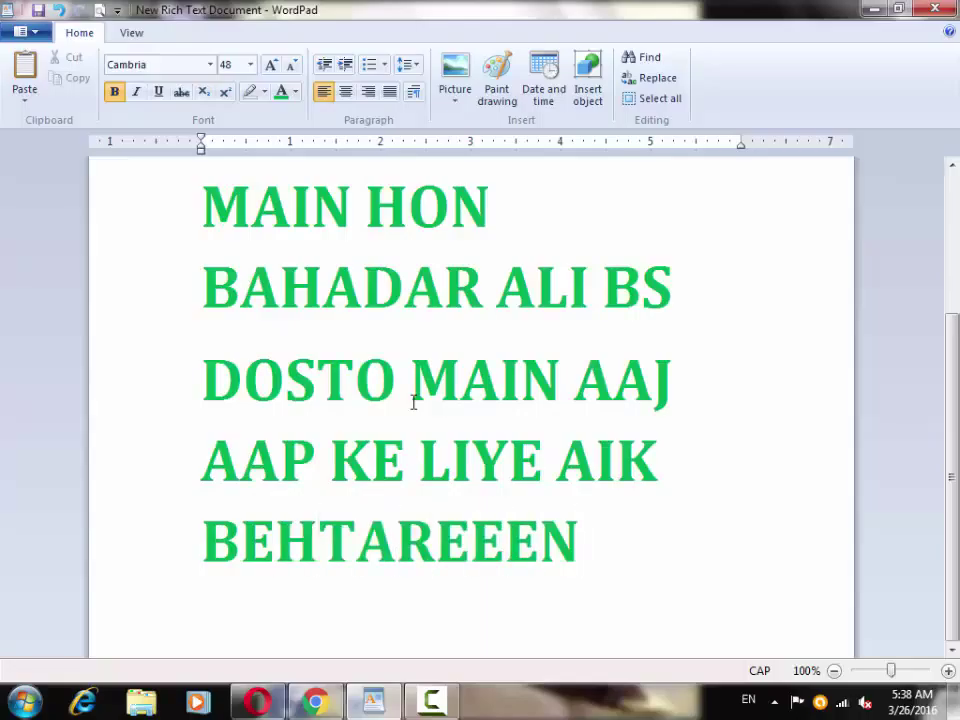
pyautogui.press('Left')
pyautogui.press('Left')
pyautogui.press('BackSpace')
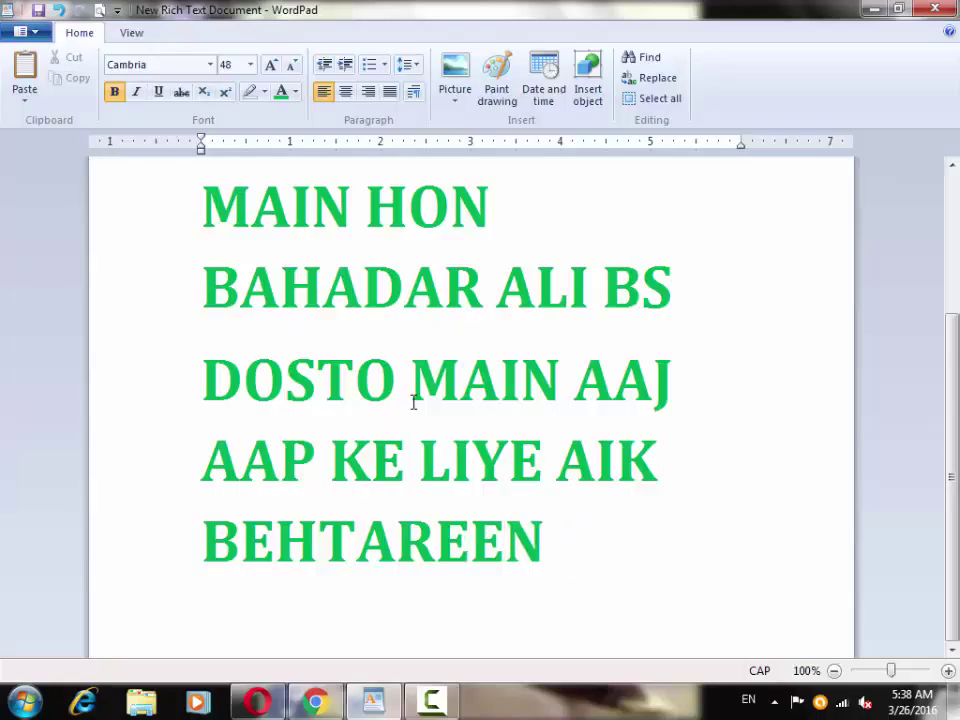
pyautogui.press('End')
pyautogui.write('T')
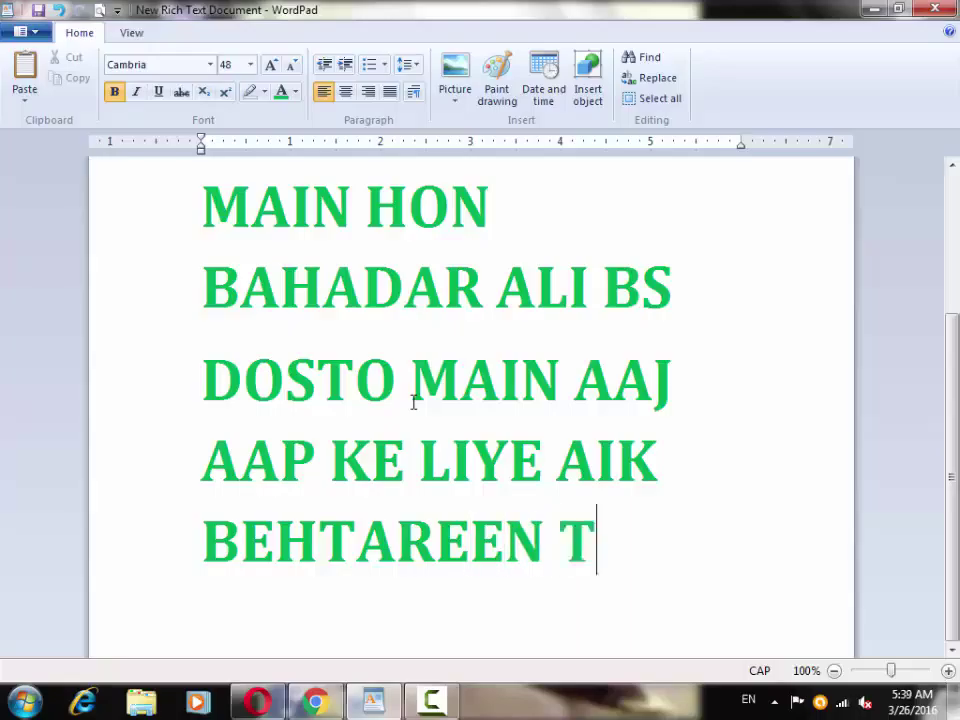
pyautogui.write('IP')
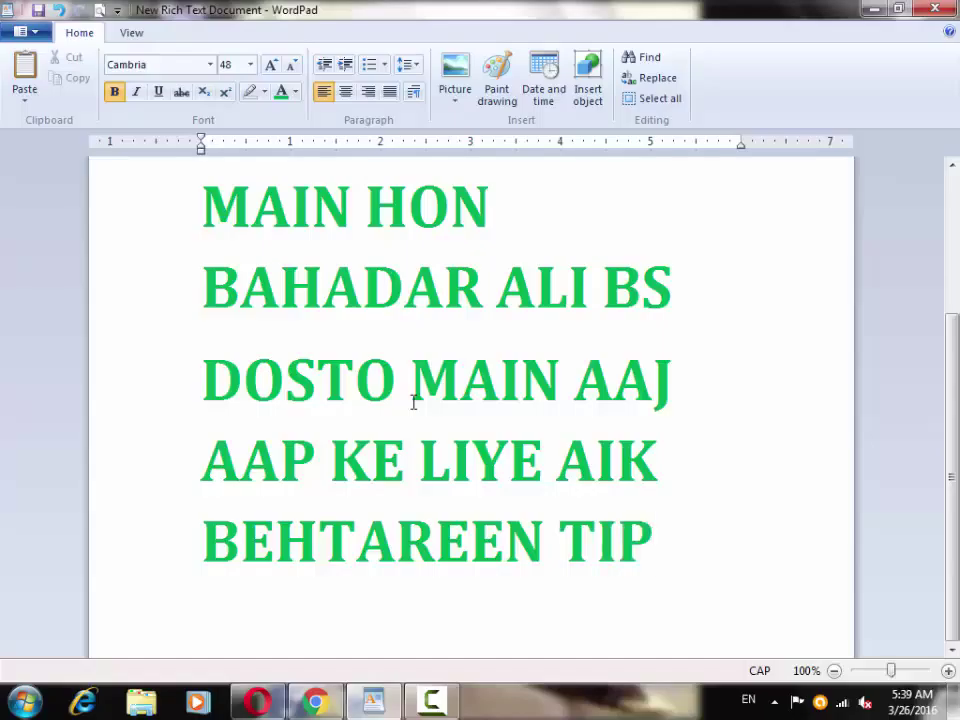
pyautogui.write(' LE KAR A')
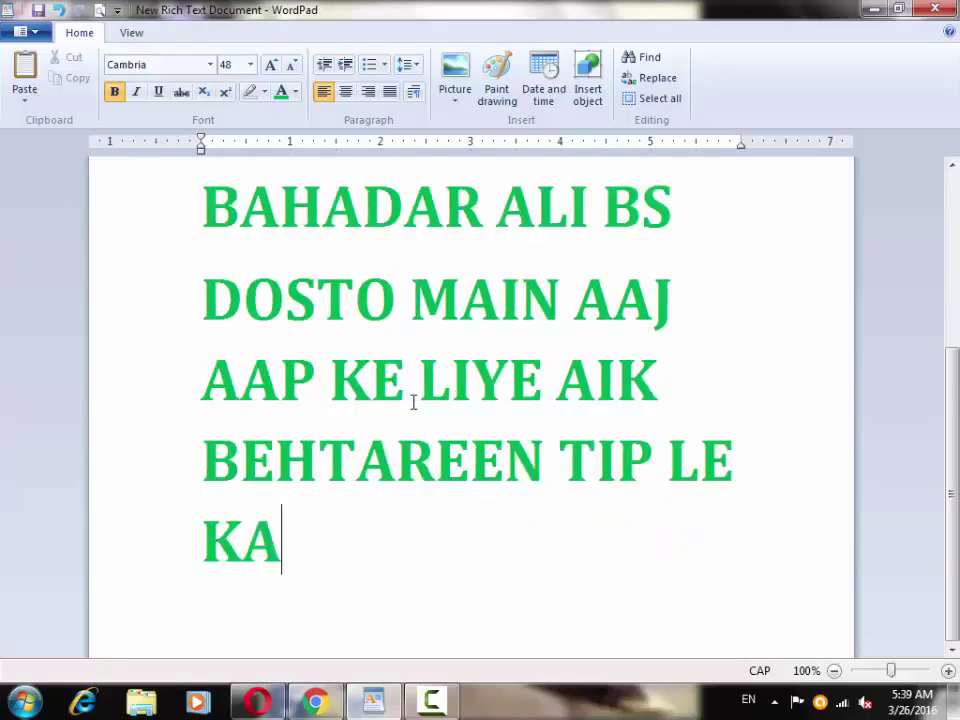
pyautogui.write('YA HON')
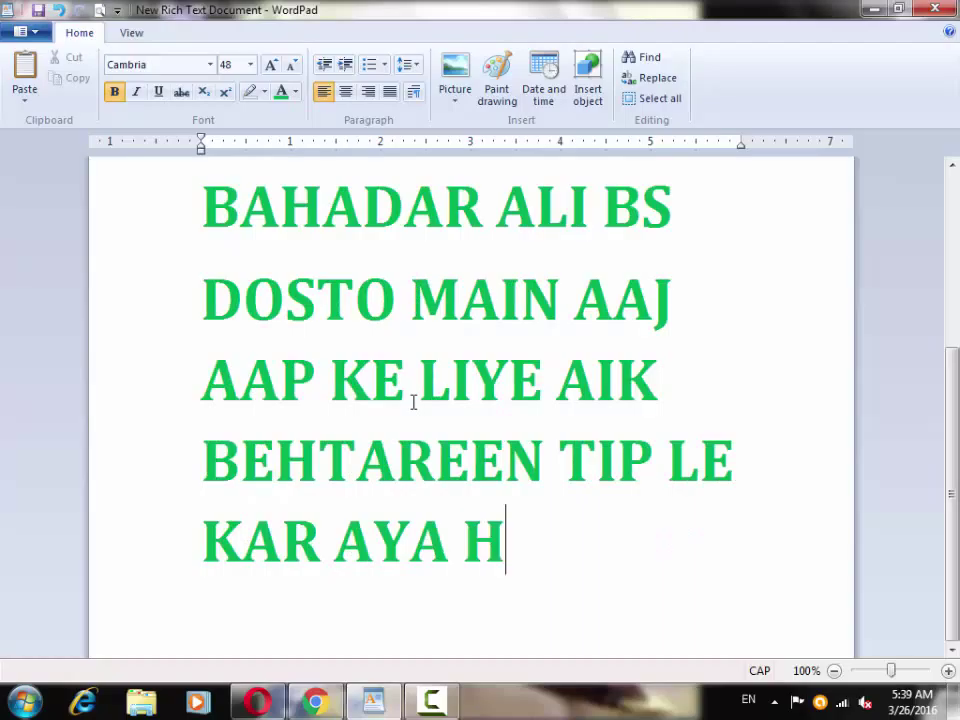
# Start a new paragraph directly below "KAR AYA HON" and set its font color to purple.
pyautogui.press('Return')
pyautogui.press('Return')
pyautogui.press('Return')
pyautogui.press('Return')
pyautogui.press('Return')
pyautogui.press('Return')
pyautogui.press('Return')
pyautogui.press('Return')
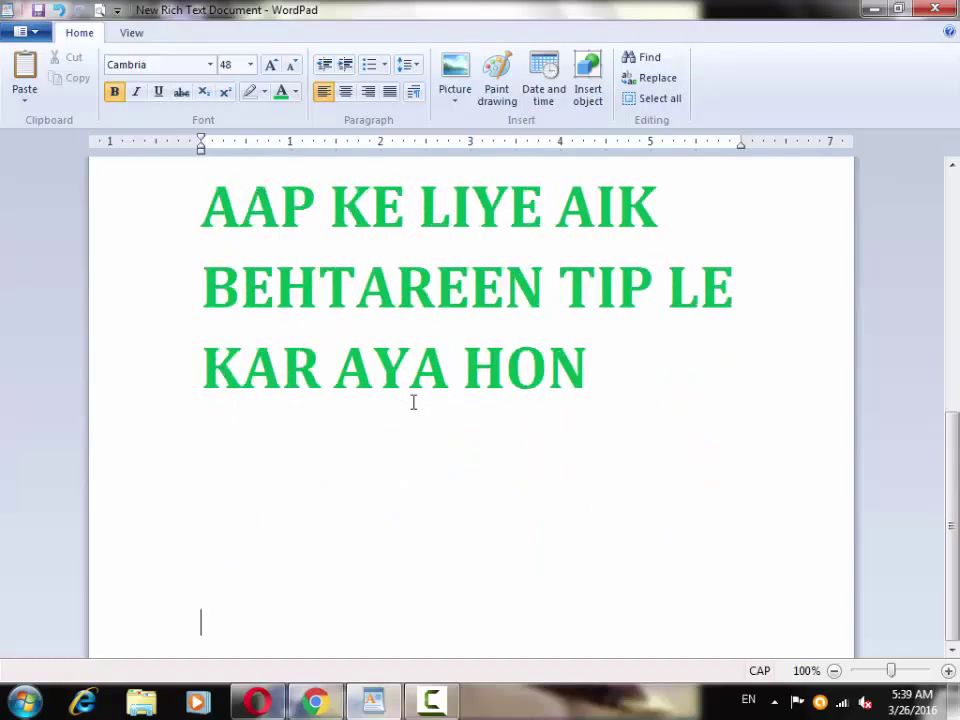
pyautogui.press('BackSpace')
pyautogui.press('BackSpace')
pyautogui.press('BackSpace')
pyautogui.press('BackSpace')
pyautogui.press('BackSpace')
pyautogui.press('BackSpace')
pyautogui.press('BackSpace')
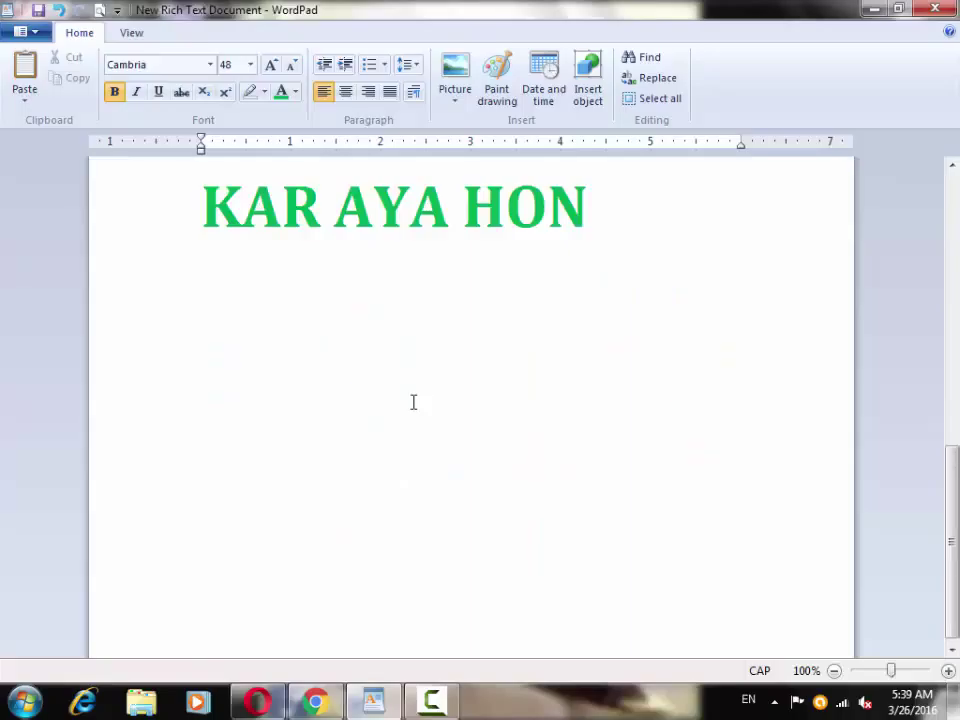
pyautogui.click(295, 92)
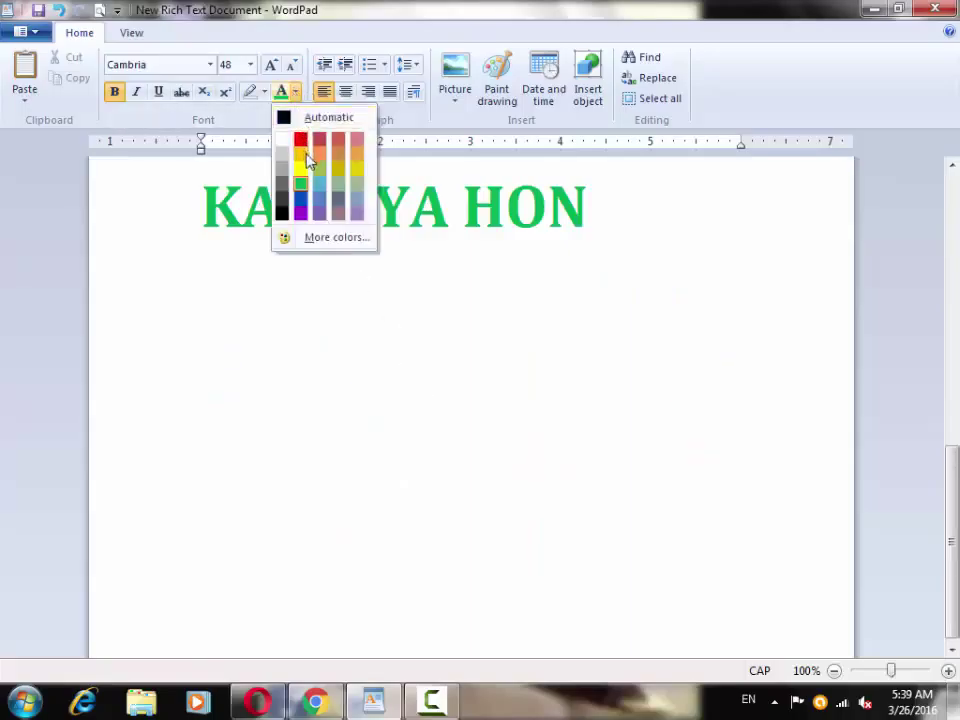
pyautogui.click(303, 212)
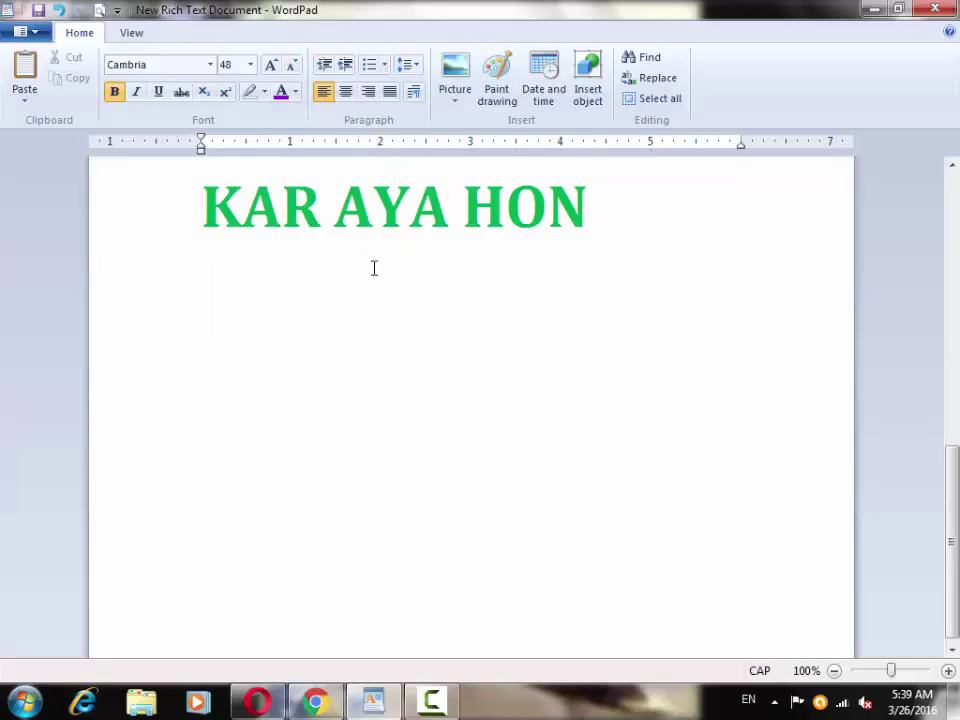
# Write "JIS SE AAP KISI WEBSITE AUR KISI" in purple in the new paragraph.
pyautogui.write('JIS S')
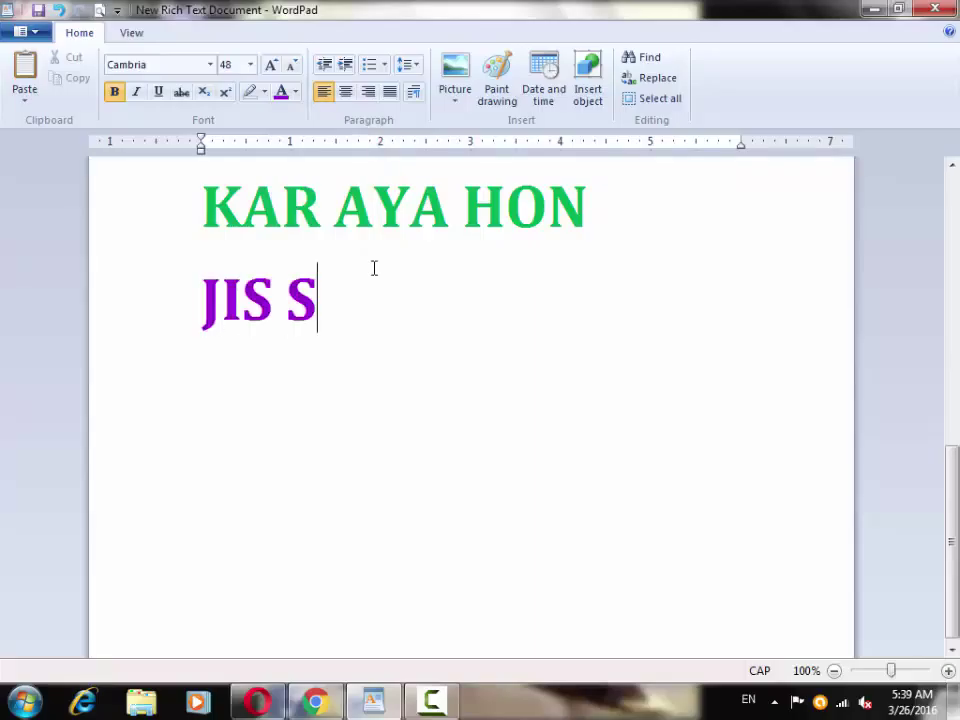
pyautogui.write('E AAP')
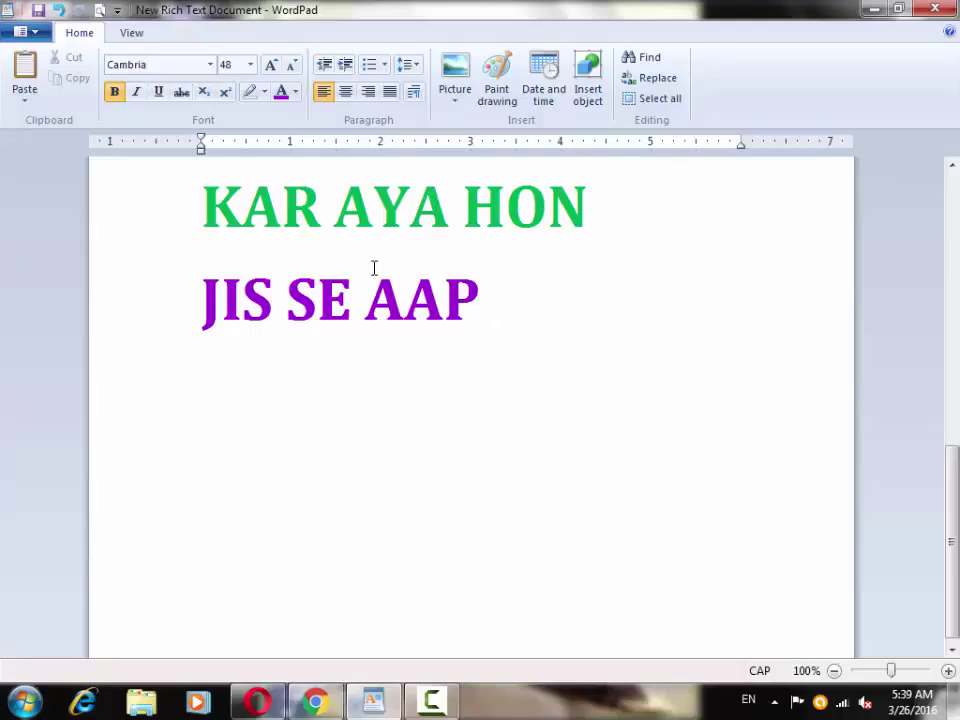
pyautogui.write('KISO')
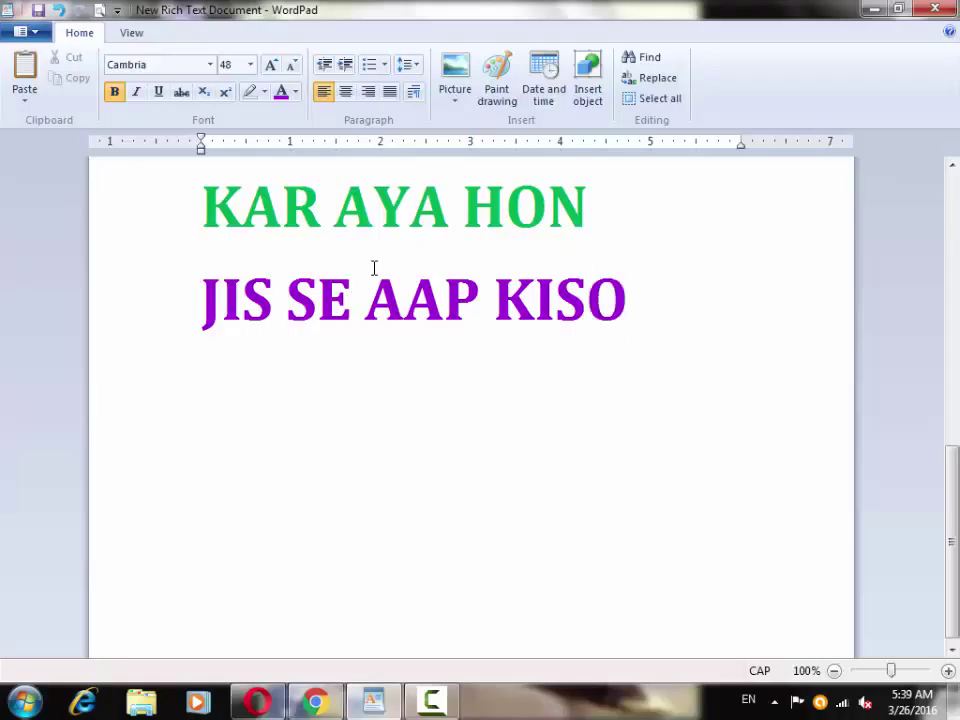
pyautogui.press('BackSpace')
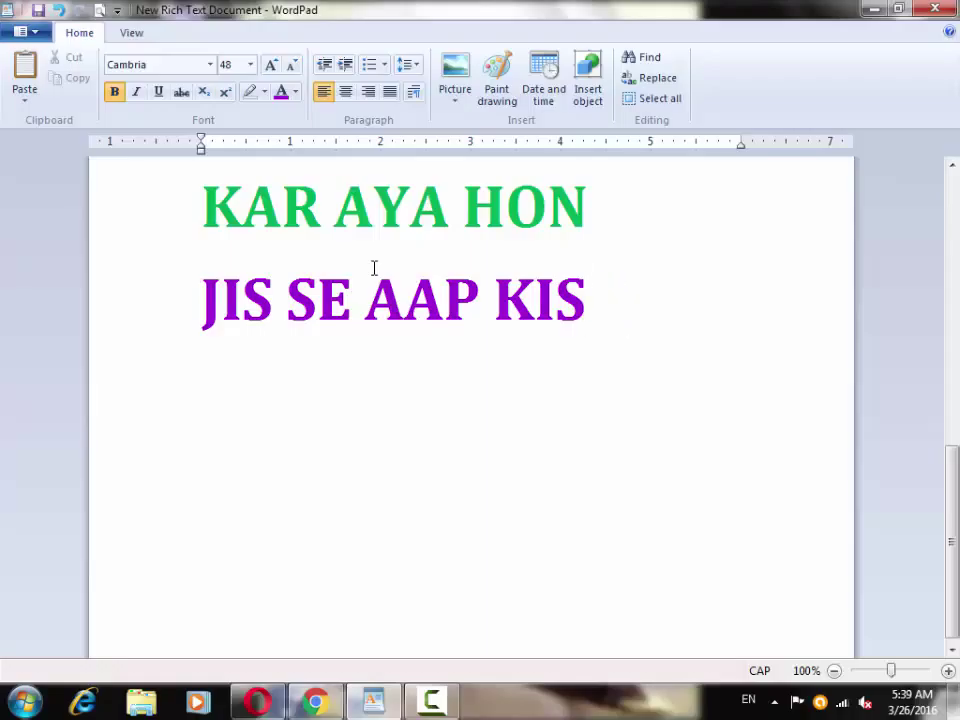
pyautogui.write('I')
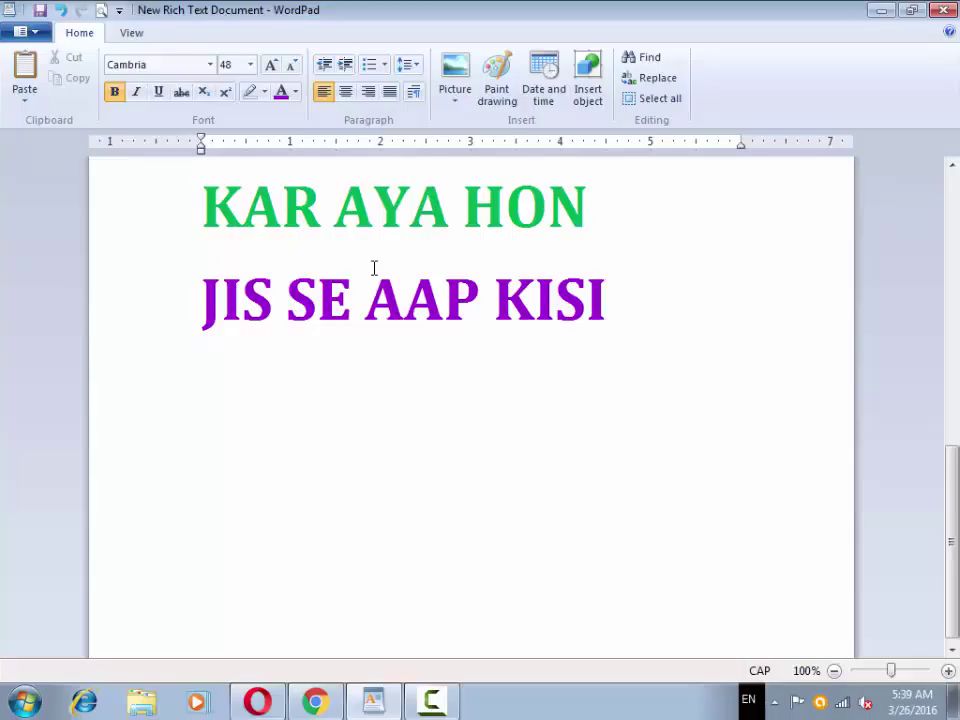
pyautogui.write('WEBSIT')
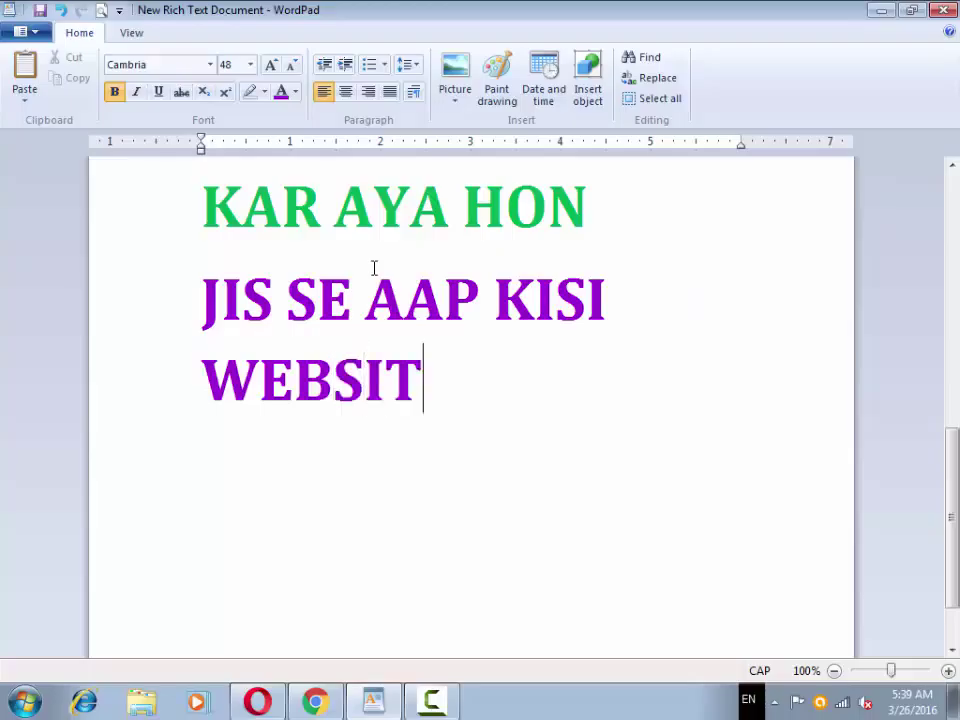
pyautogui.write('E AUR')
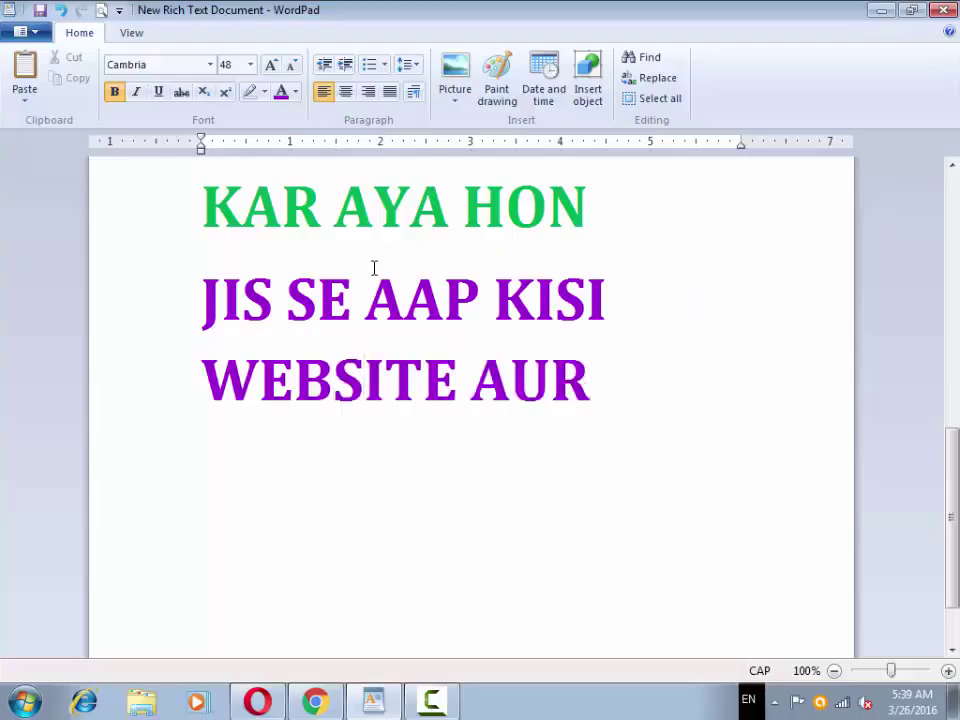
pyautogui.write(' KISI ')
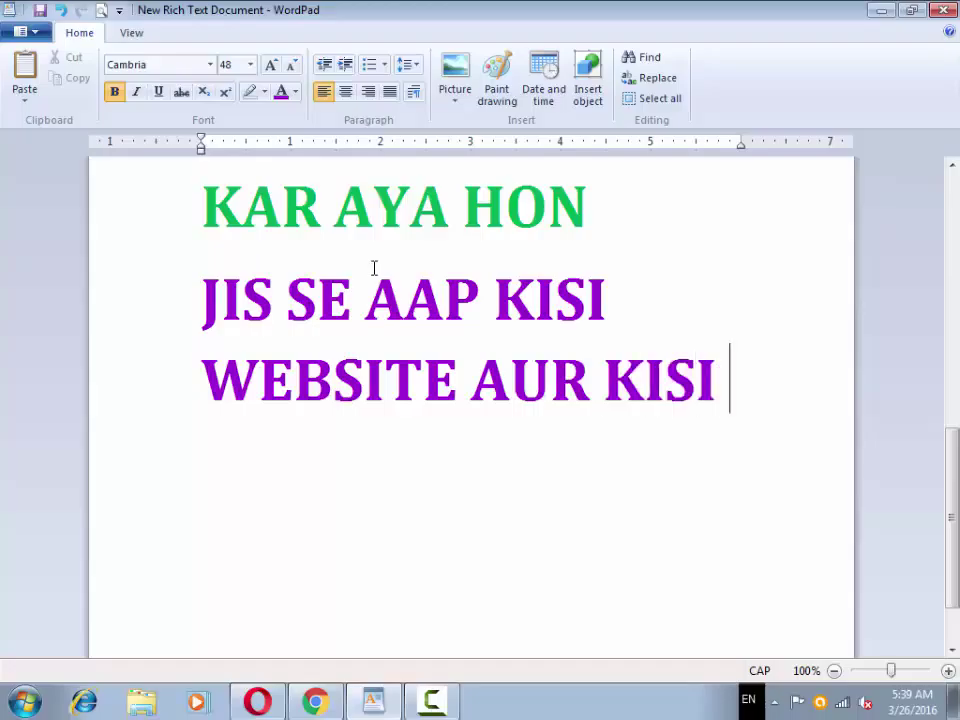
# Complete the purple sentence after "AUR KISI" with "BI CHEEZ KE LIYE LOGO BANA SAKTE HAIN".
pyautogui.write('BI')
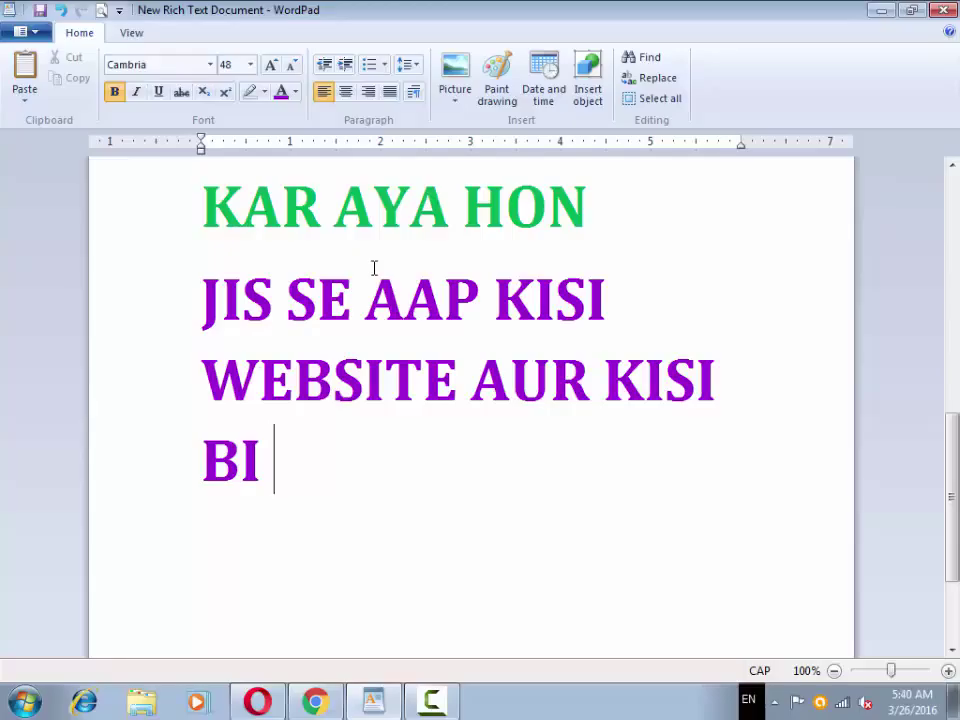
pyautogui.write('CHEER')
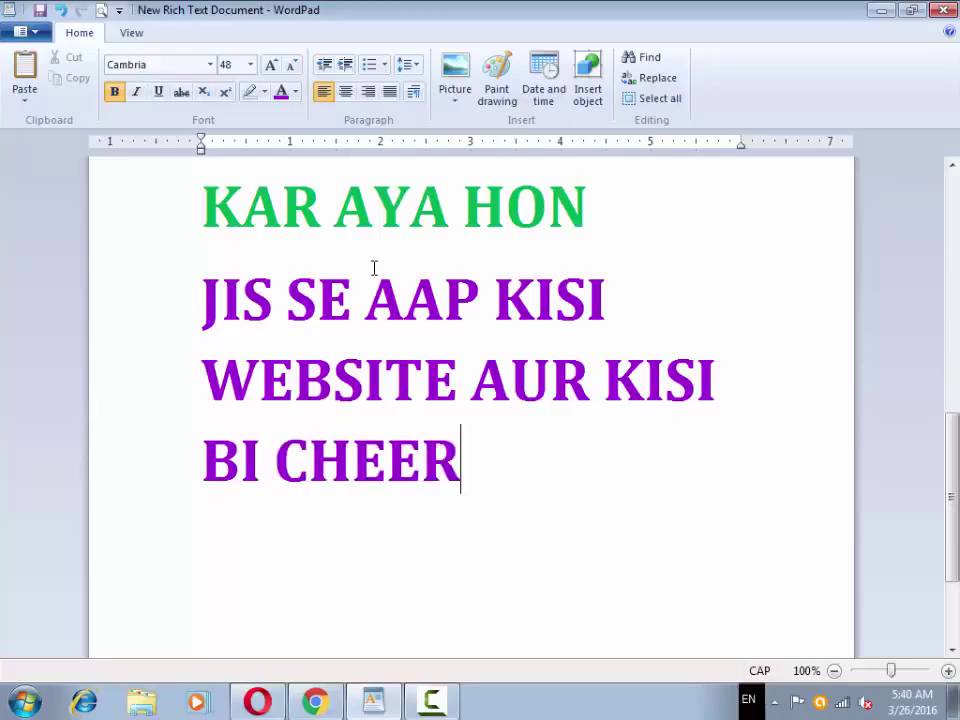
pyautogui.press('BackSpace')
pyautogui.write('Z KE ')
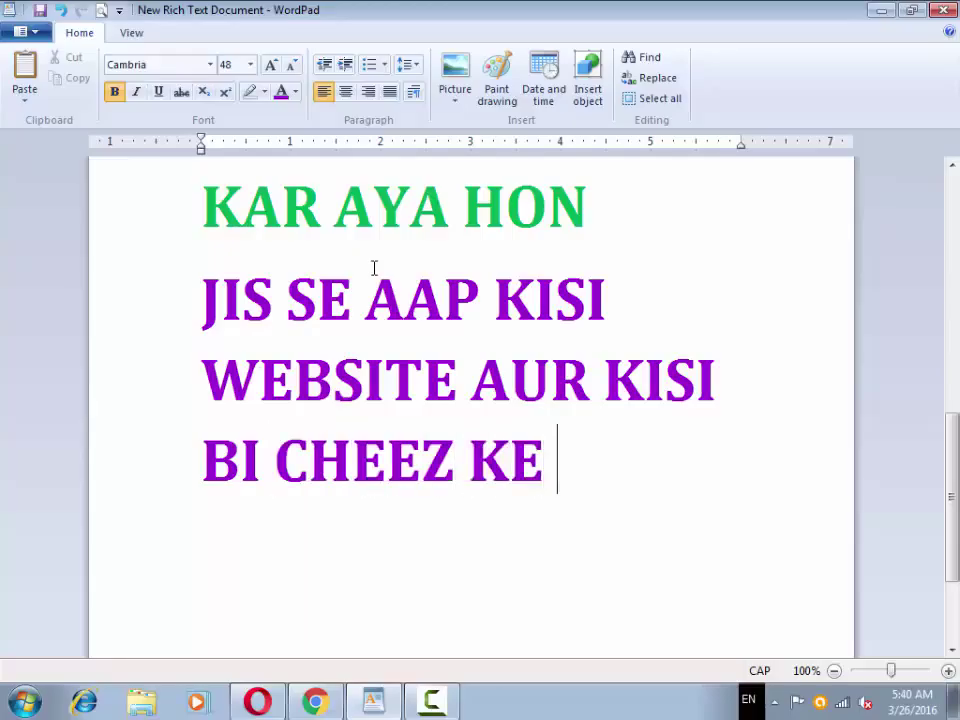
pyautogui.write('LIYE LOD')
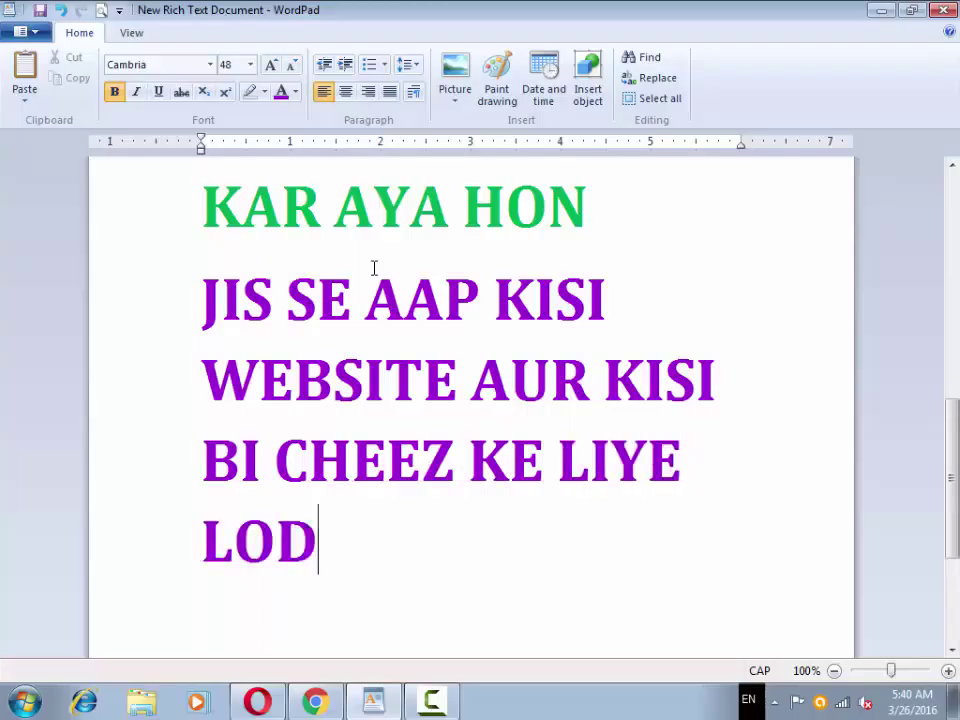
pyautogui.press('BackSpace')
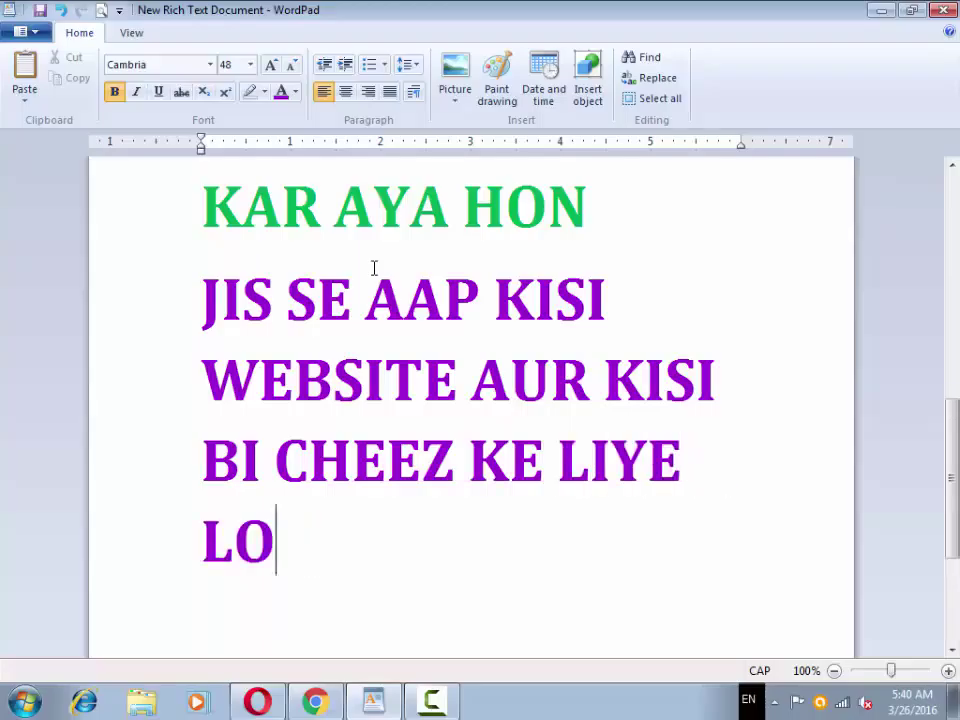
pyautogui.write('GO BAN')
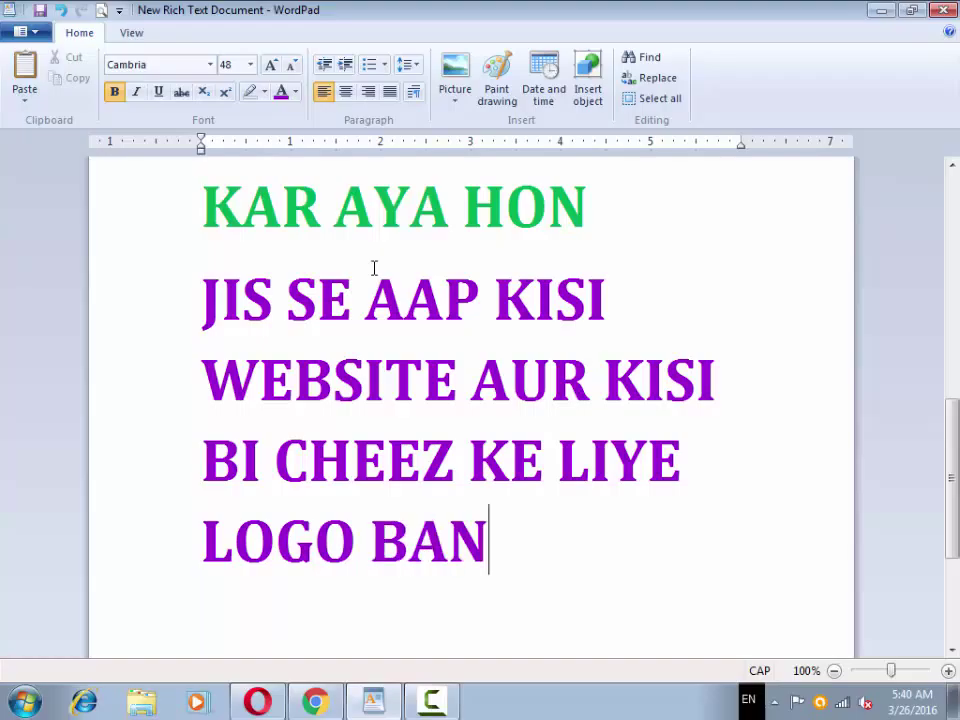
pyautogui.write('A SA')
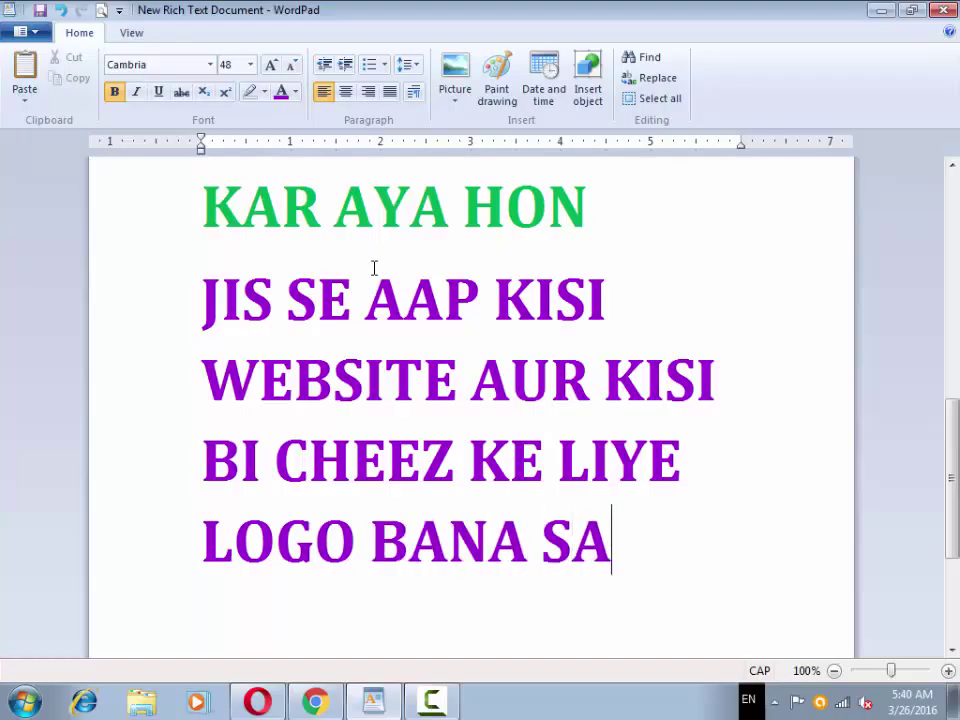
pyautogui.write('KTE HAIN')
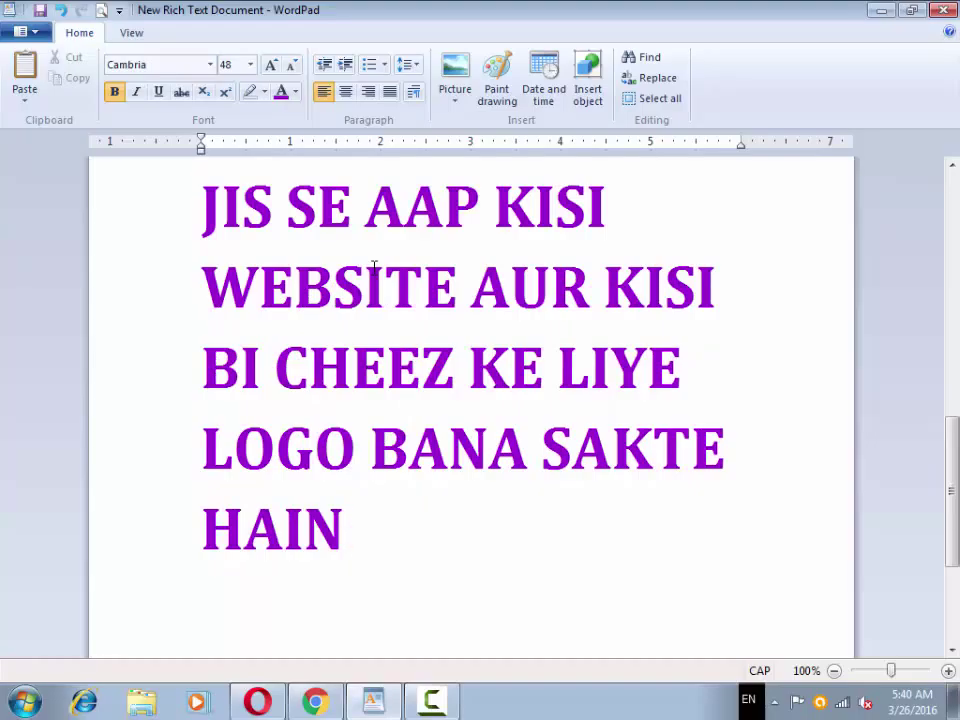
# Add a new purple paragraph reading "WO BI APNI MARZI KA" below "HAIN".
pyautogui.press('Return')
pyautogui.write('W')
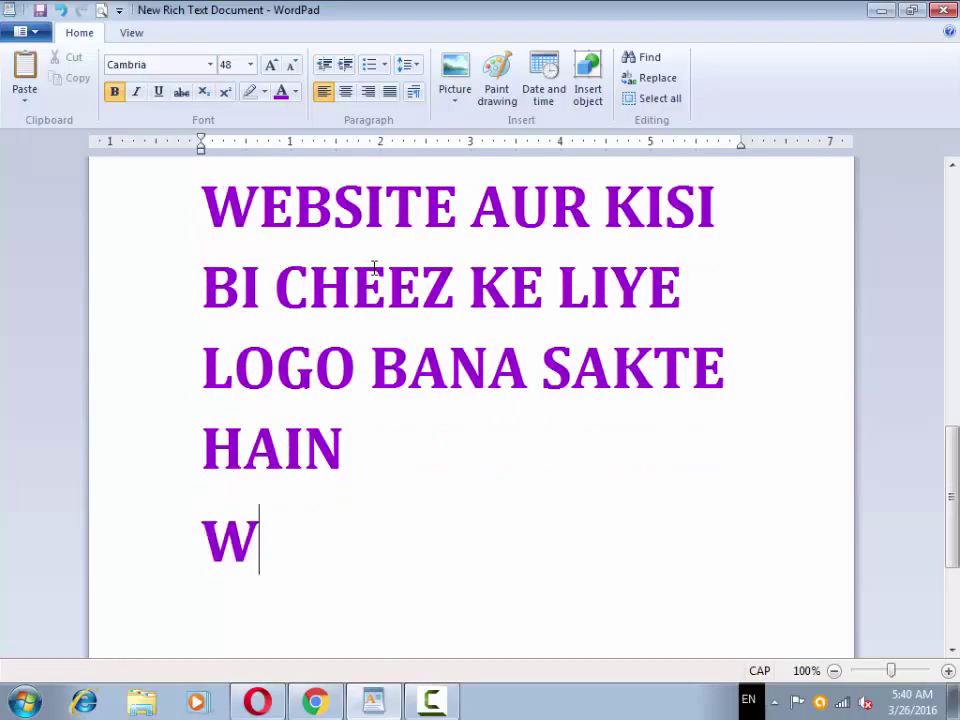
pyautogui.write('O BI AP')
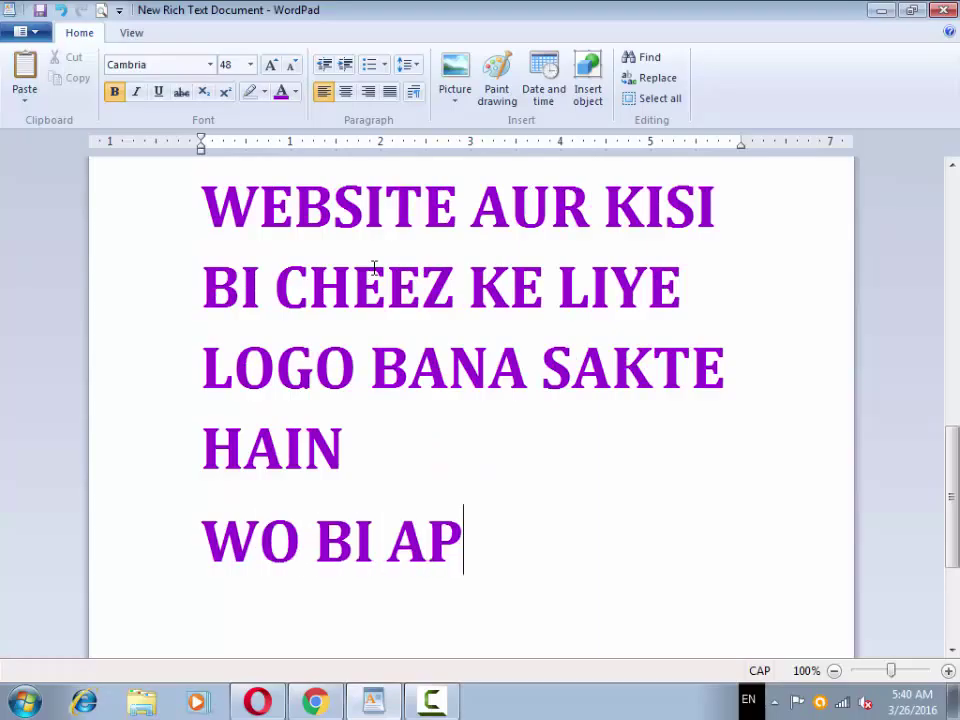
pyautogui.write('NI MAR')
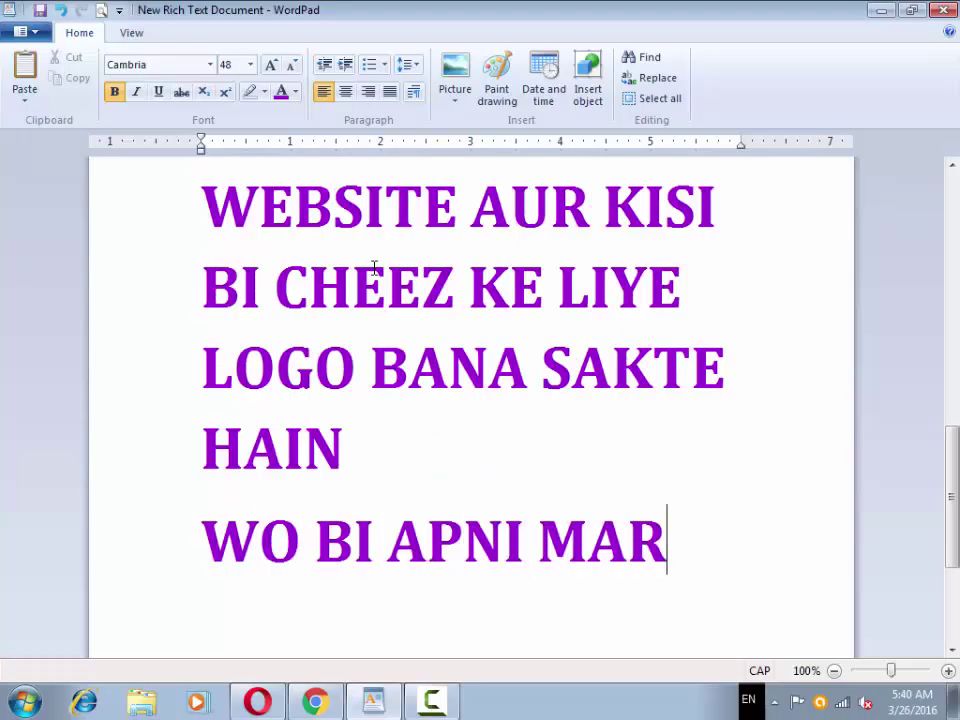
pyautogui.write('ZI KA')
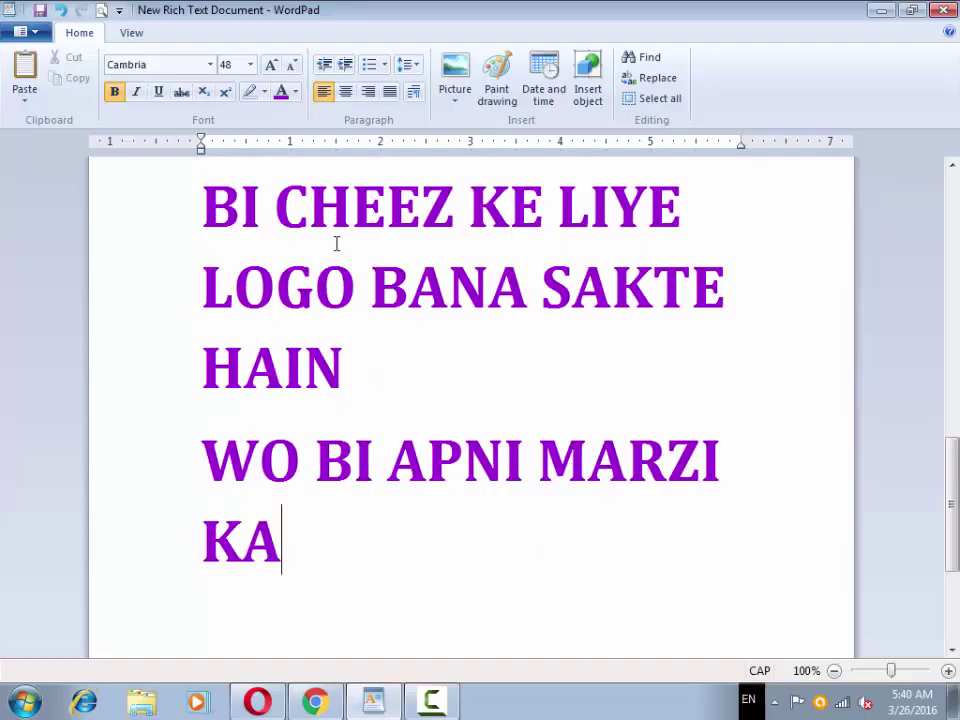
# Add a new paragraph in bright red reading "AUR WO BI FREE FREE" below the purple text.
pyautogui.press('Return')
pyautogui.click(295, 91)
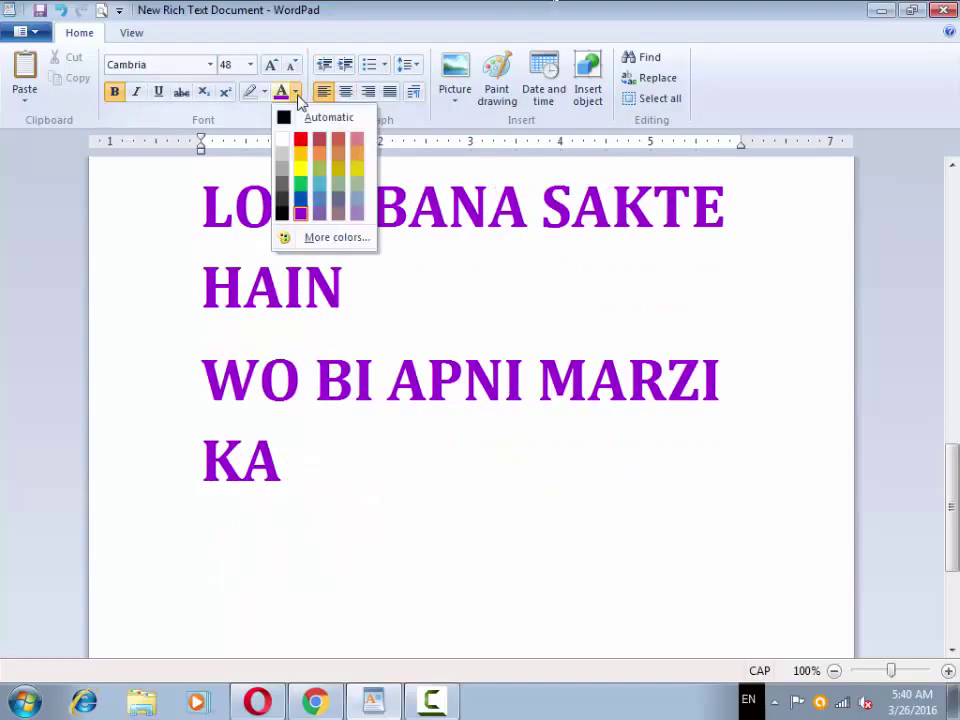
pyautogui.click(309, 145)
pyautogui.write('A')
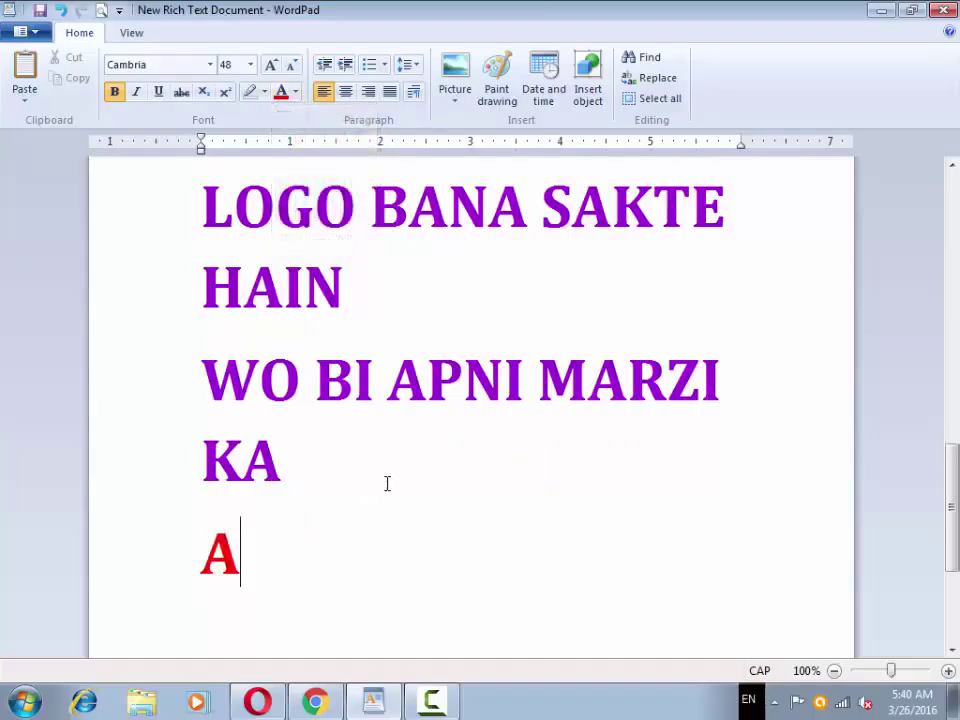
pyautogui.write('UR W')
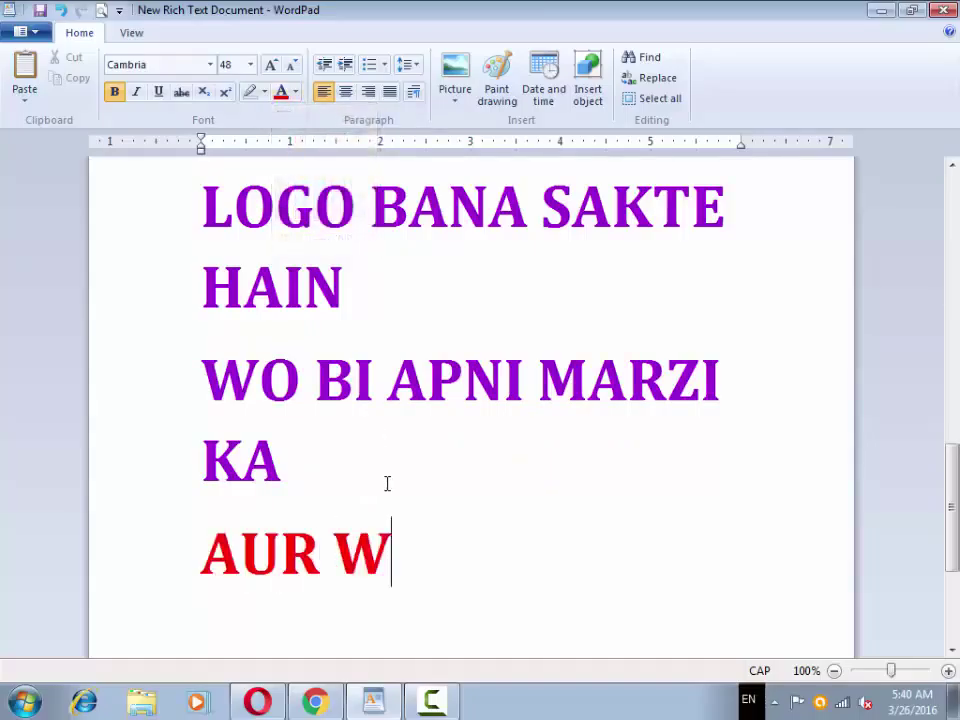
pyautogui.write('O B')
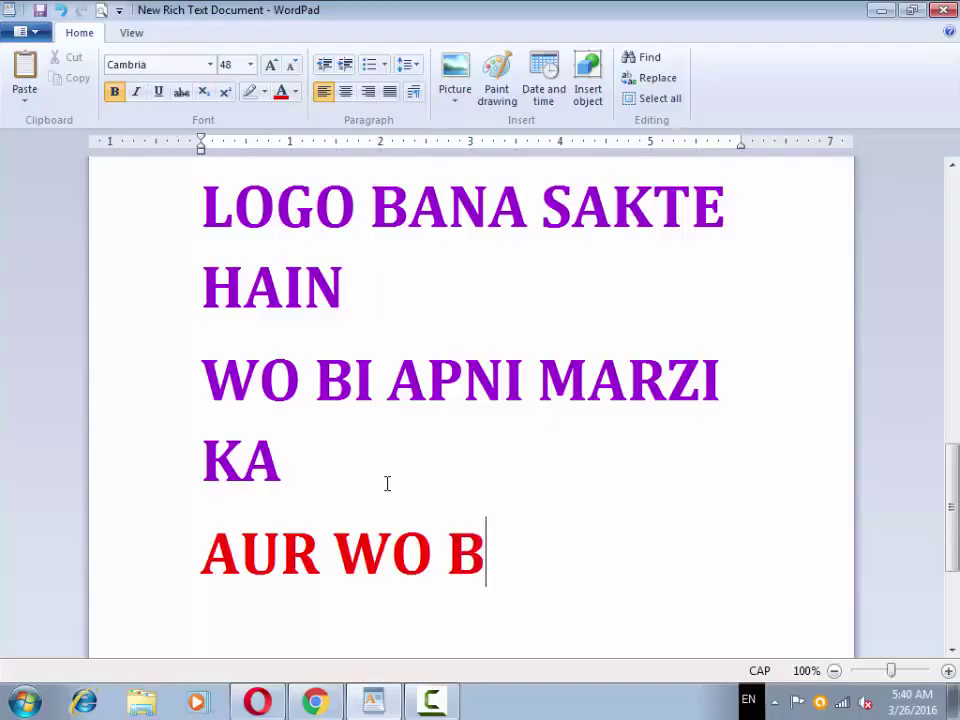
pyautogui.write('I FREE ')
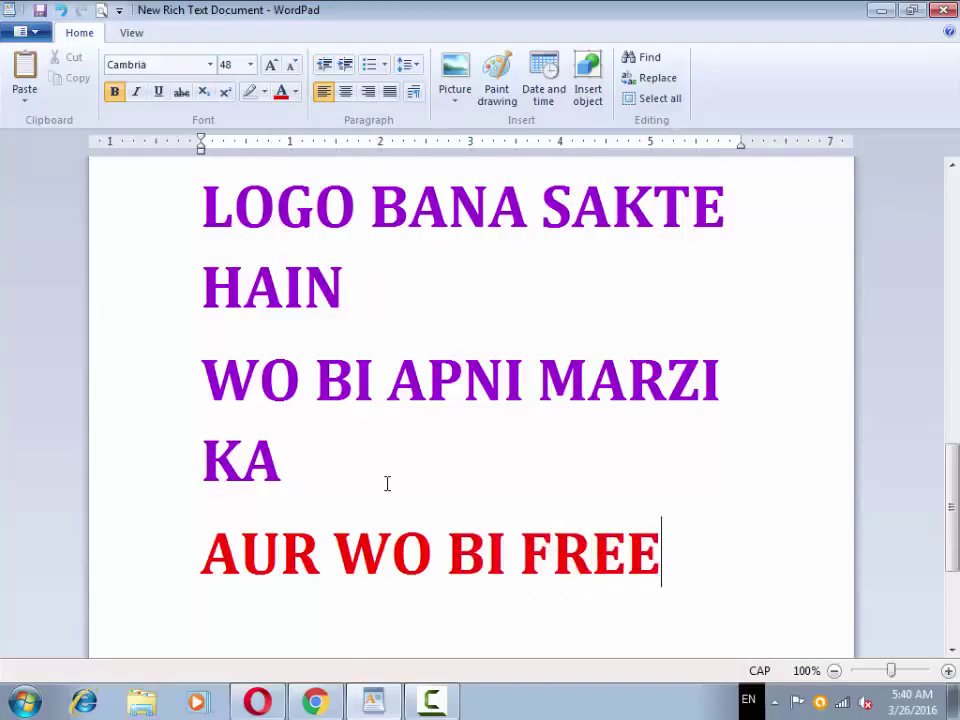
pyautogui.write('F')
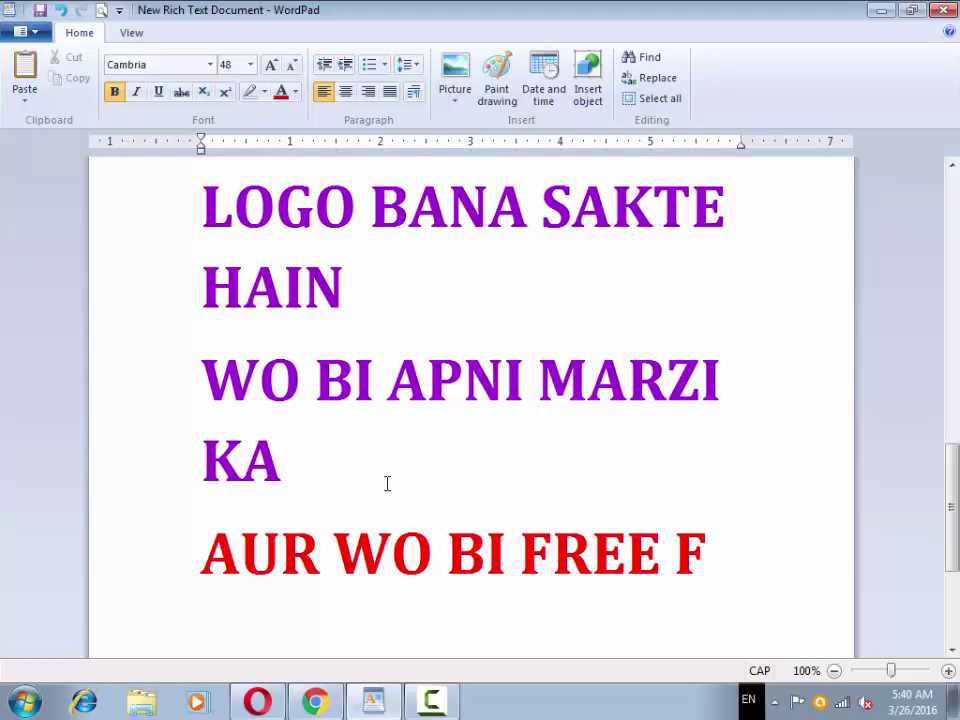
pyautogui.write('REE')
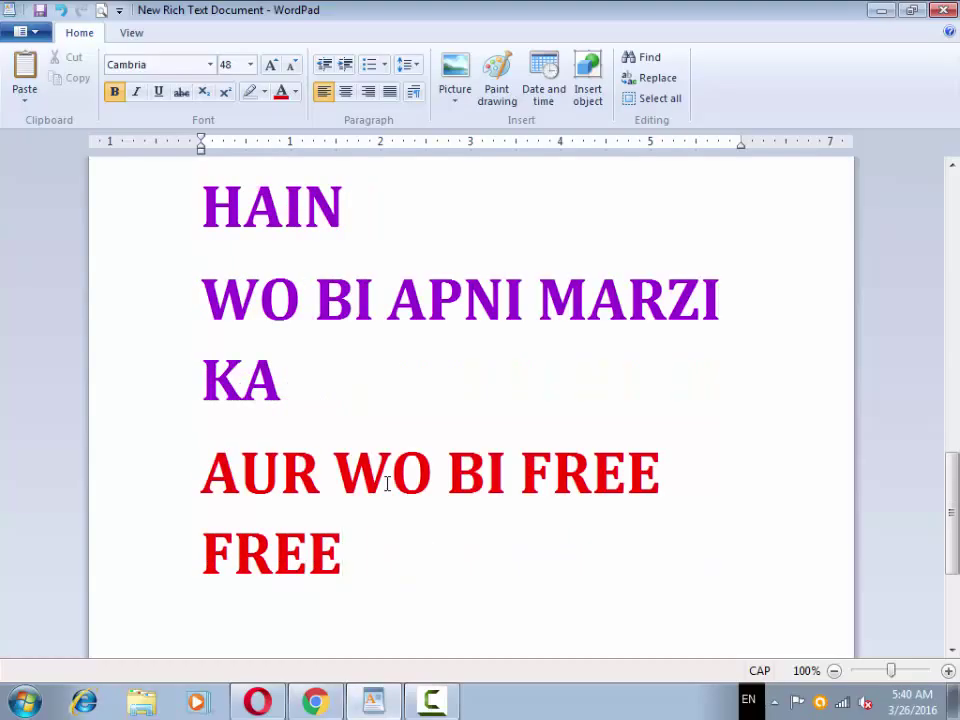
# Start a new paragraph in muted dark red below "FREE FREE" with "TU DOTO KARNA YE HOGA K LINK KO".
pyautogui.press('Return')
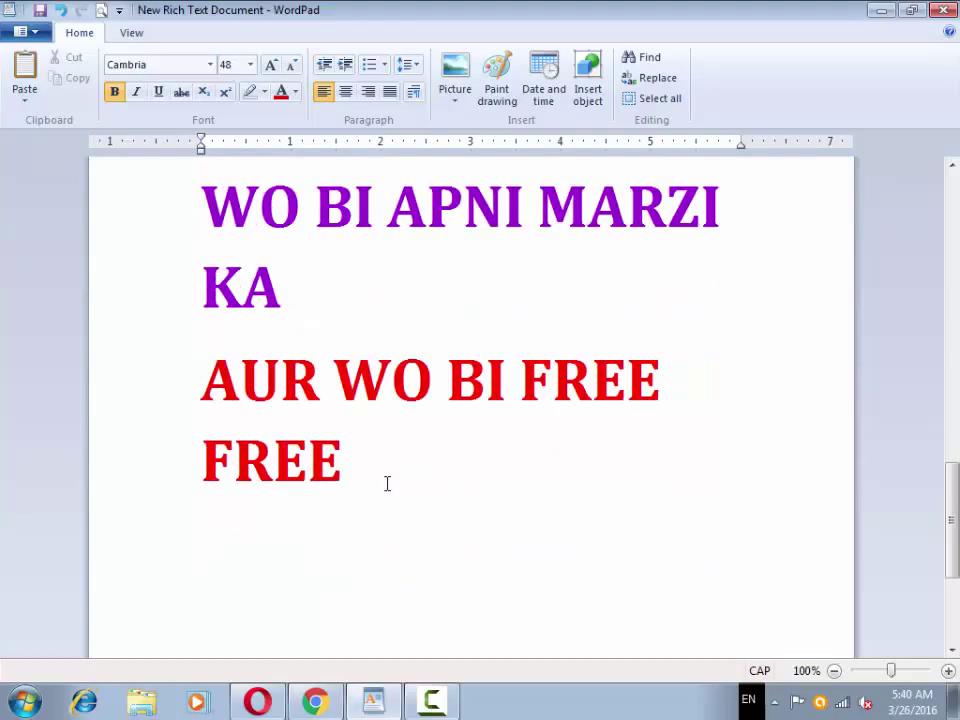
pyautogui.click(295, 92)
pyautogui.click(465, 426)
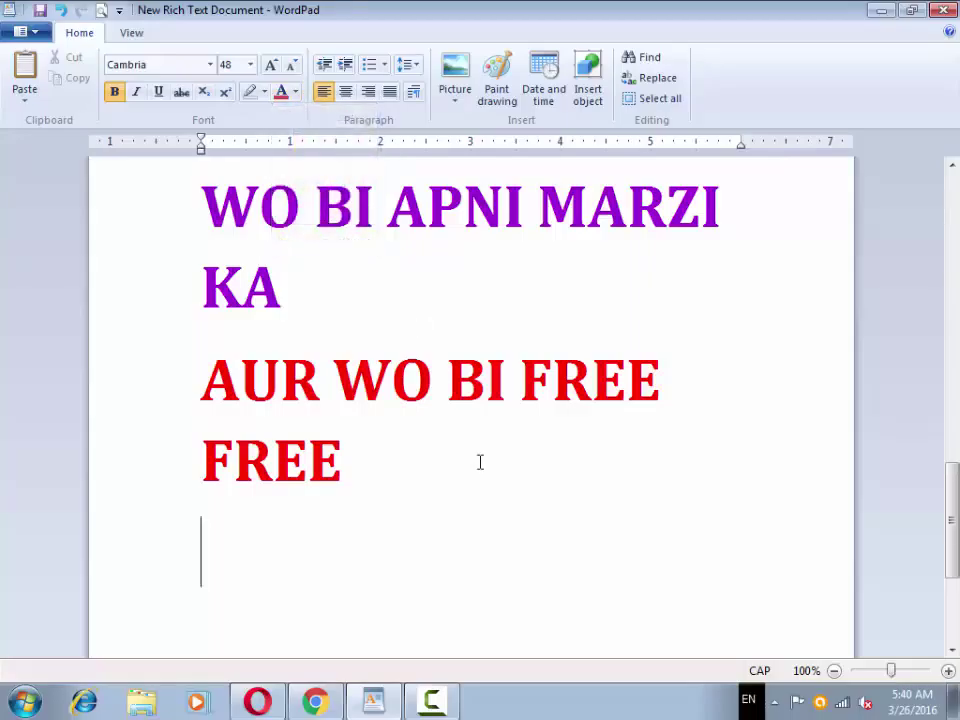
pyautogui.write('TU ')
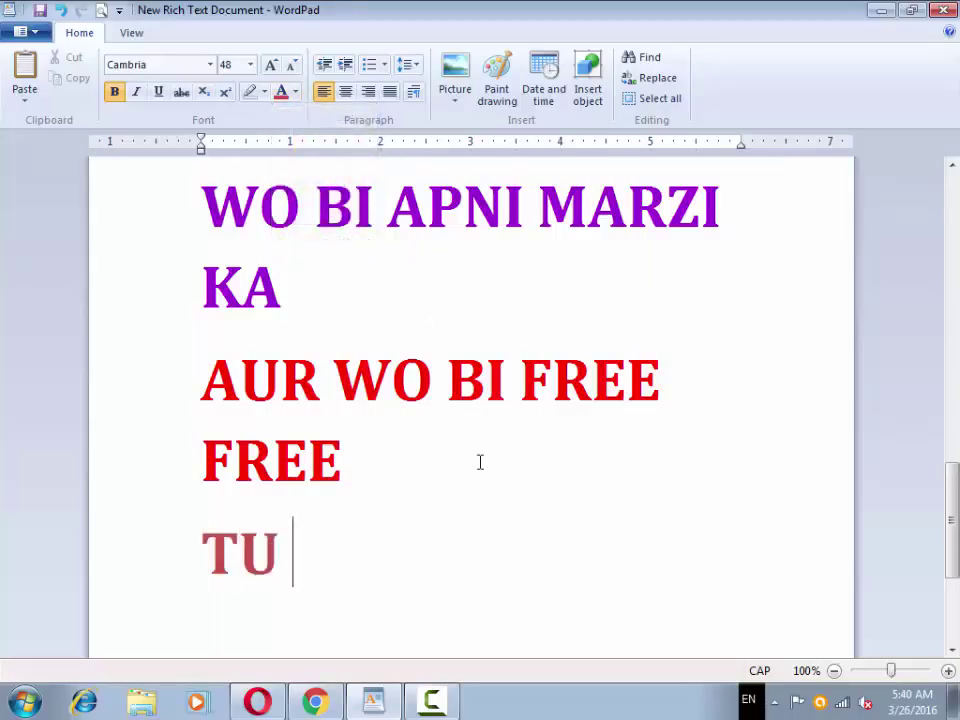
pyautogui.write('DOTO ')
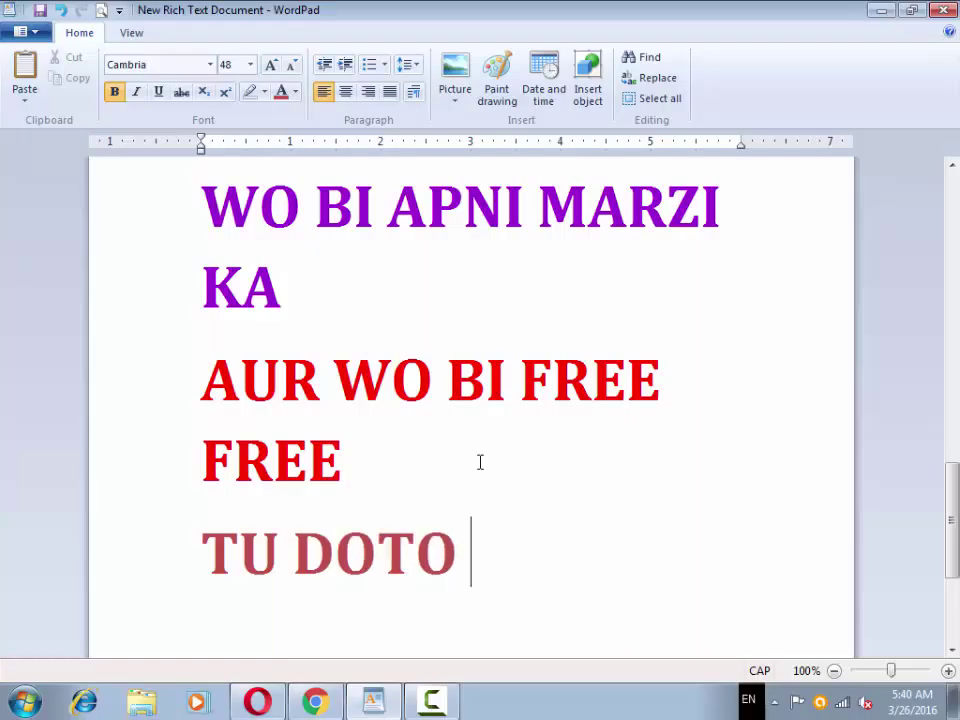
pyautogui.write('KARNA ')
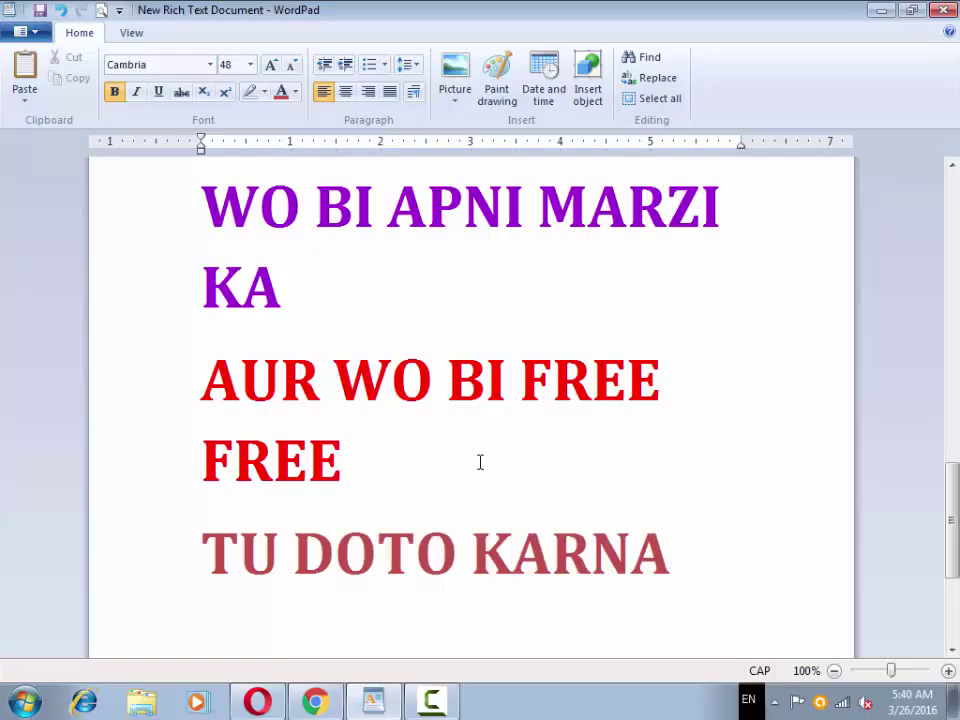
pyautogui.write('YE HOG')
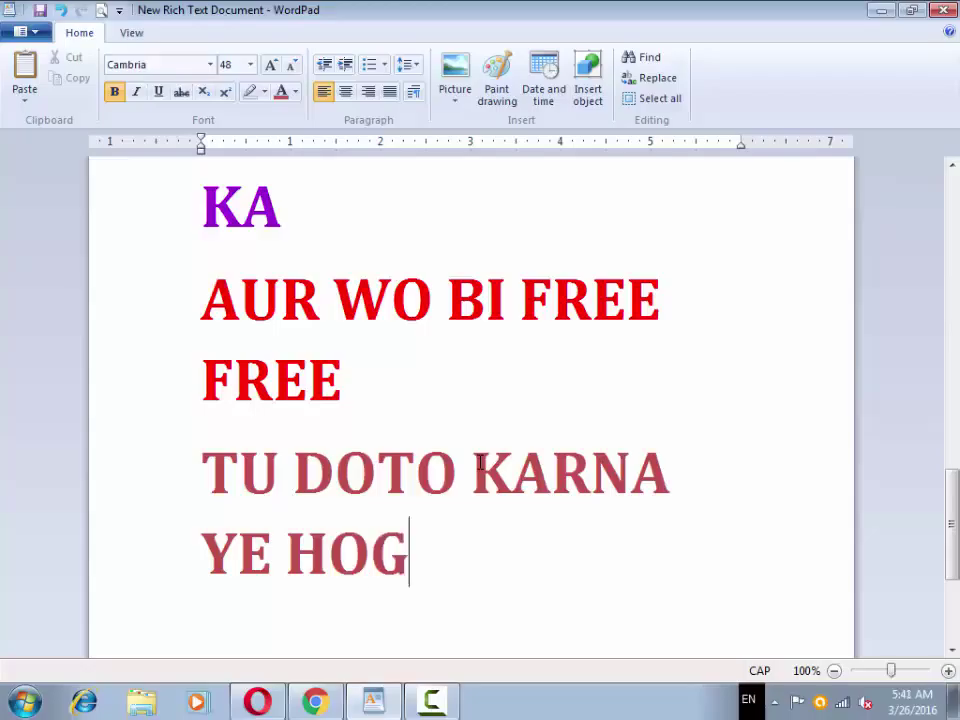
pyautogui.write('A K')
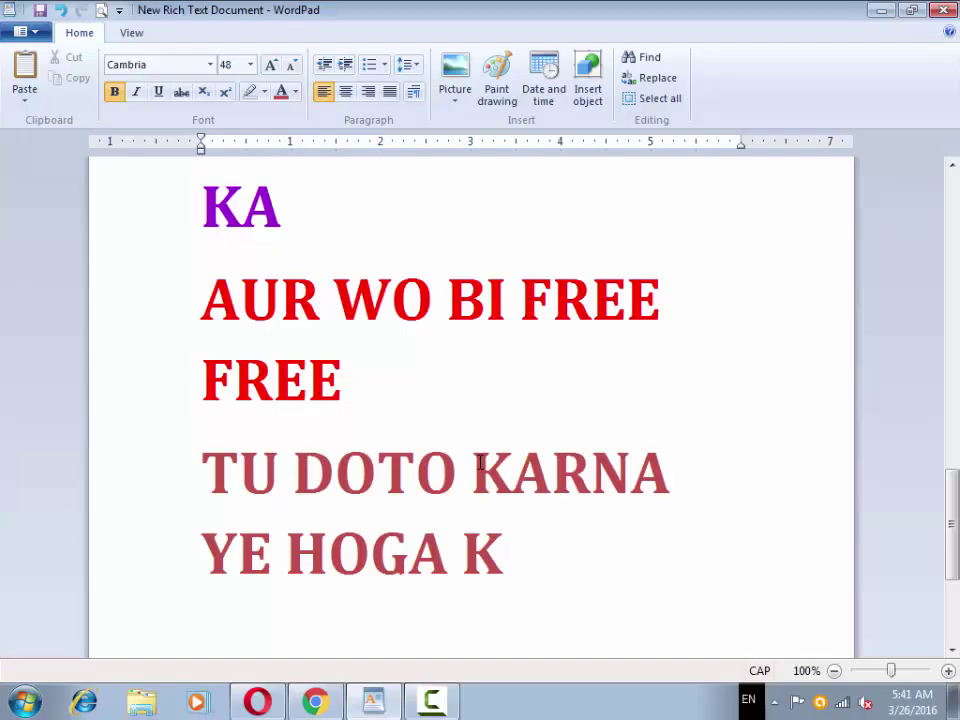
pyautogui.write(' LINK KO')
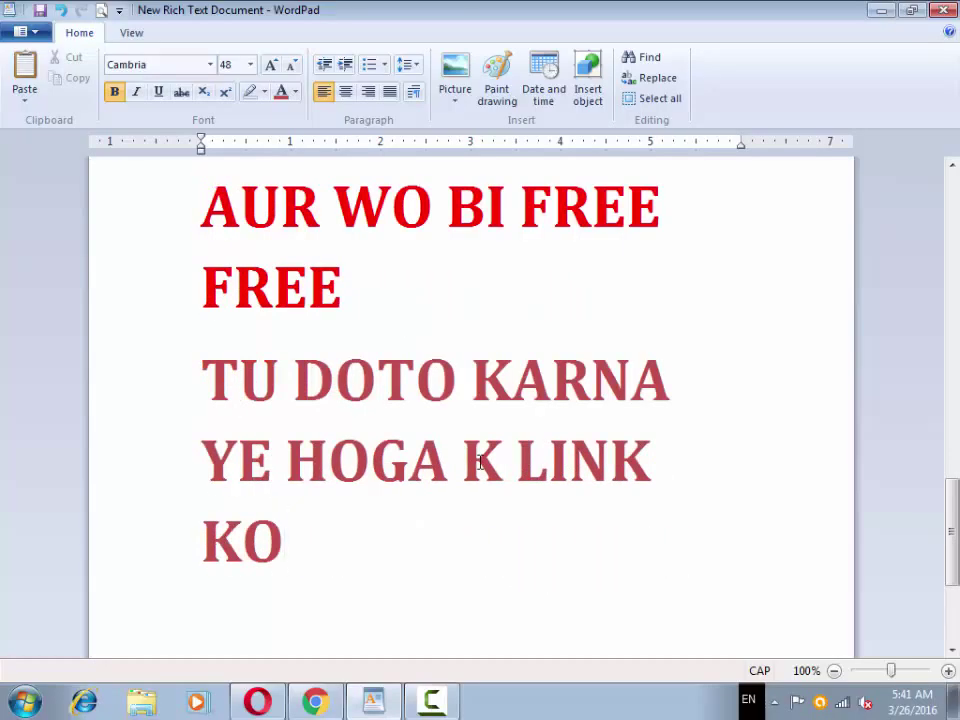
# Recolor only the word "LINK" in the last paragraph bright red.
pyautogui.moveTo(518, 458); pyautogui.dragTo(651, 460)
pyautogui.click(295, 91)
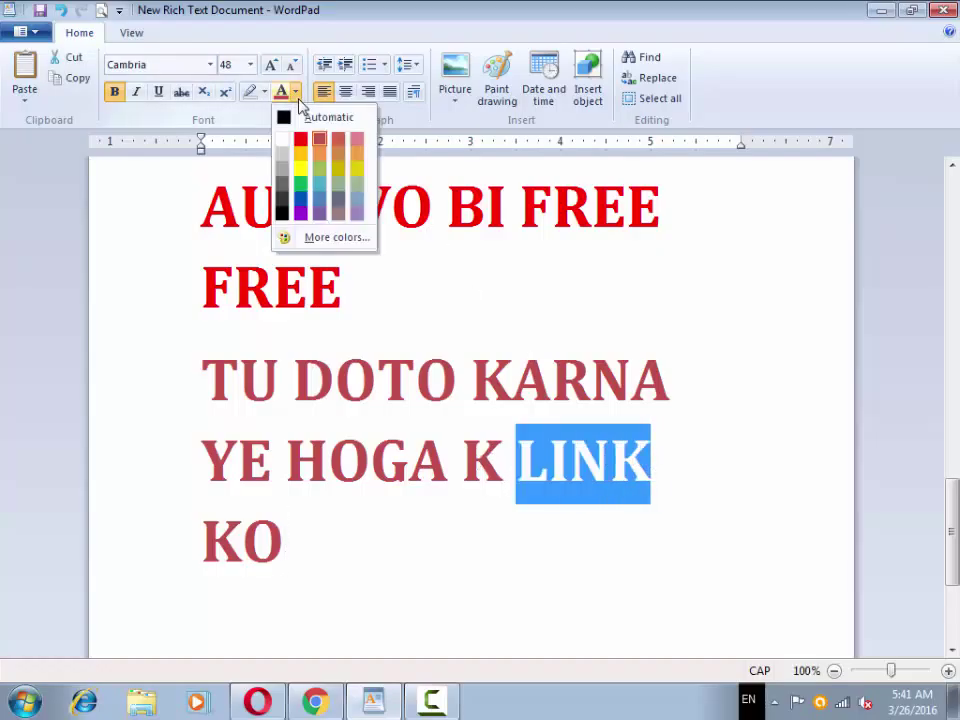
pyautogui.click(317, 189)
# Continue the paragraph after "KO" with "OPNE KARNA" in the same muted dark red as before.
pyautogui.click(334, 543)
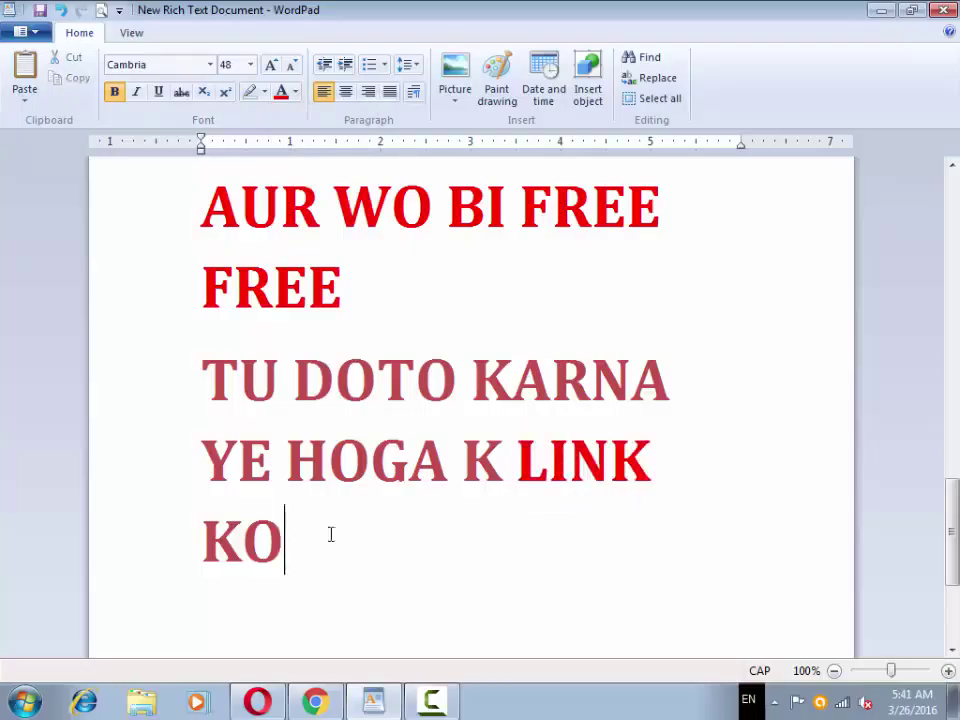
pyautogui.click(296, 92)
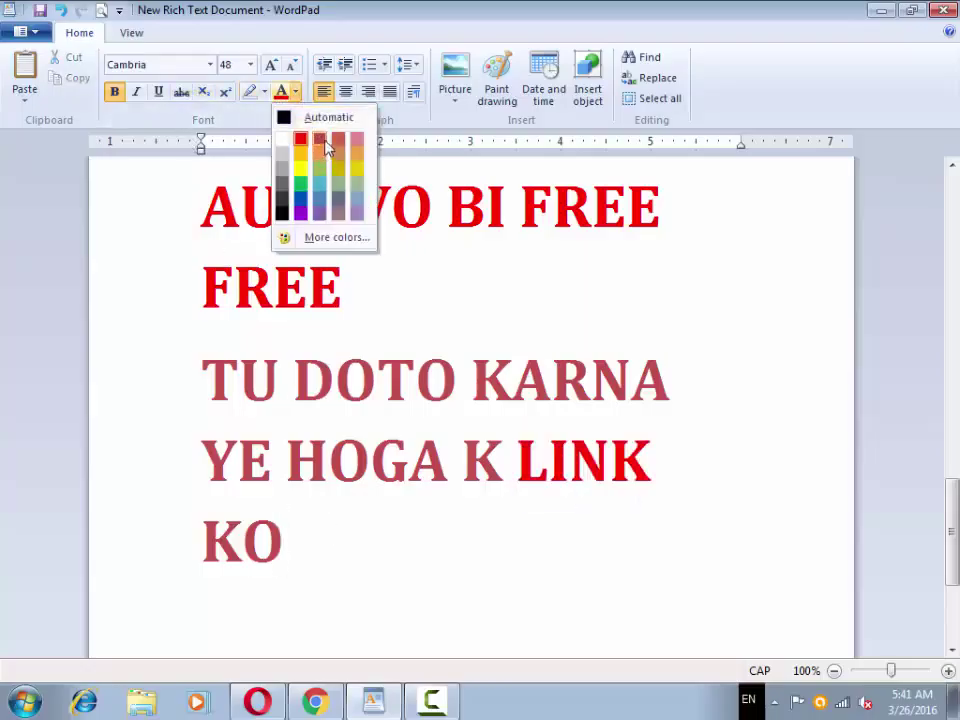
pyautogui.click(321, 143)
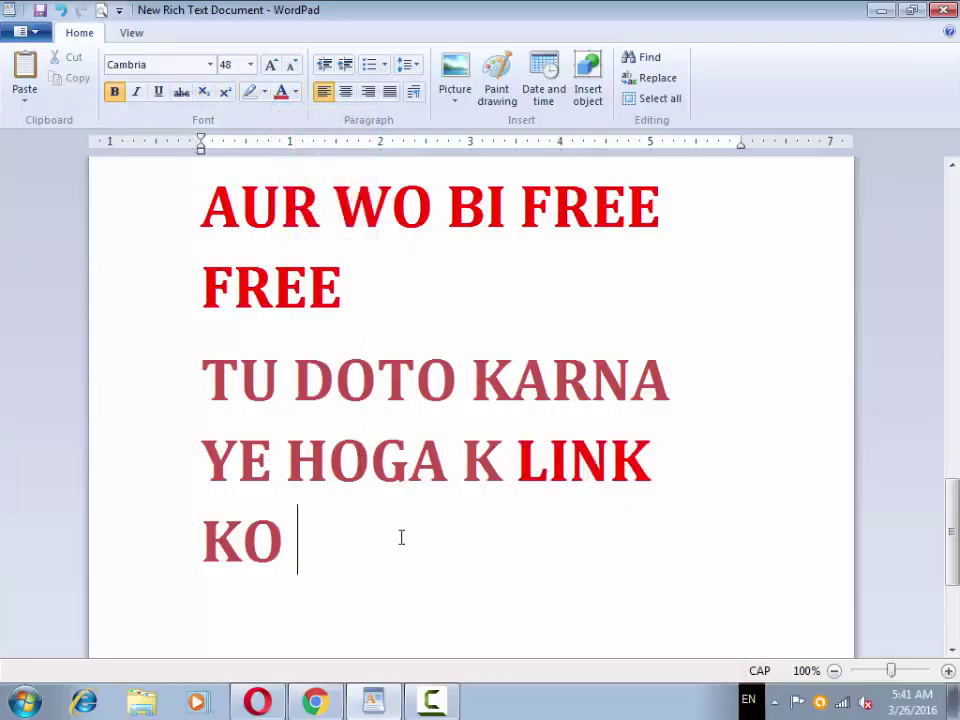
pyautogui.write('OPN')
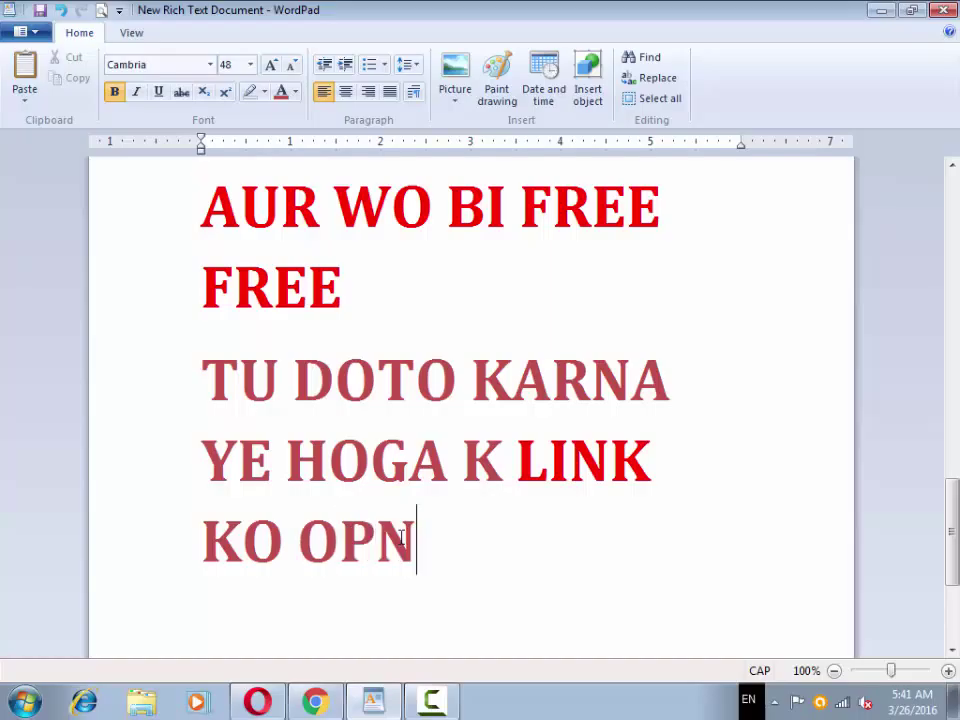
pyautogui.write('E KARNA')
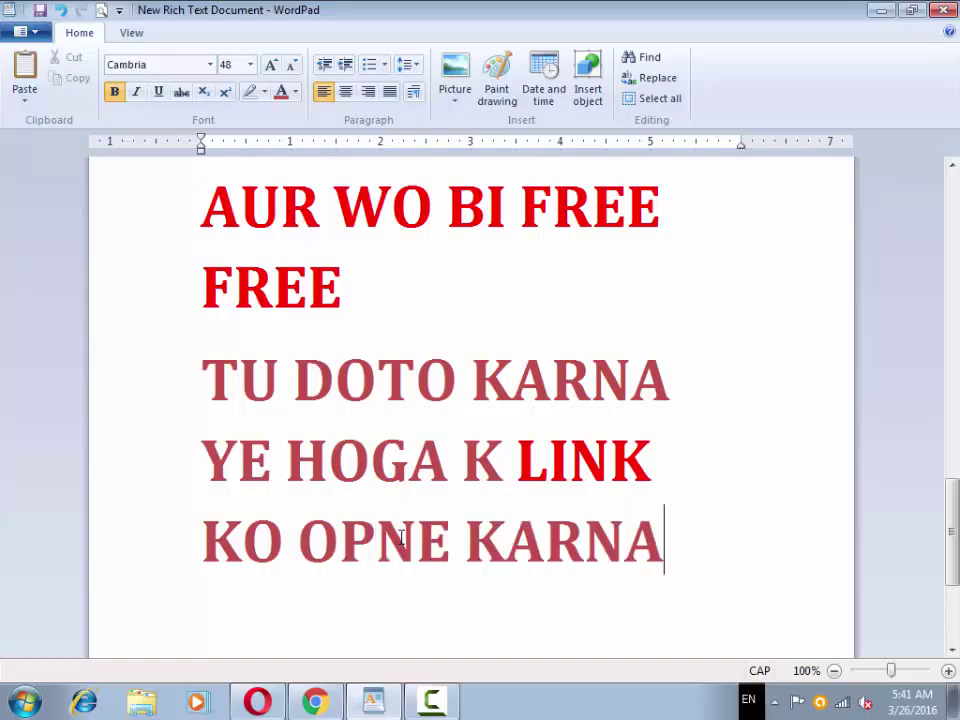
# Start a new paragraph in the same muted dark red below "KO OPNE KARNA" reading "MAIN NE LINK".
pyautogui.press('Return')
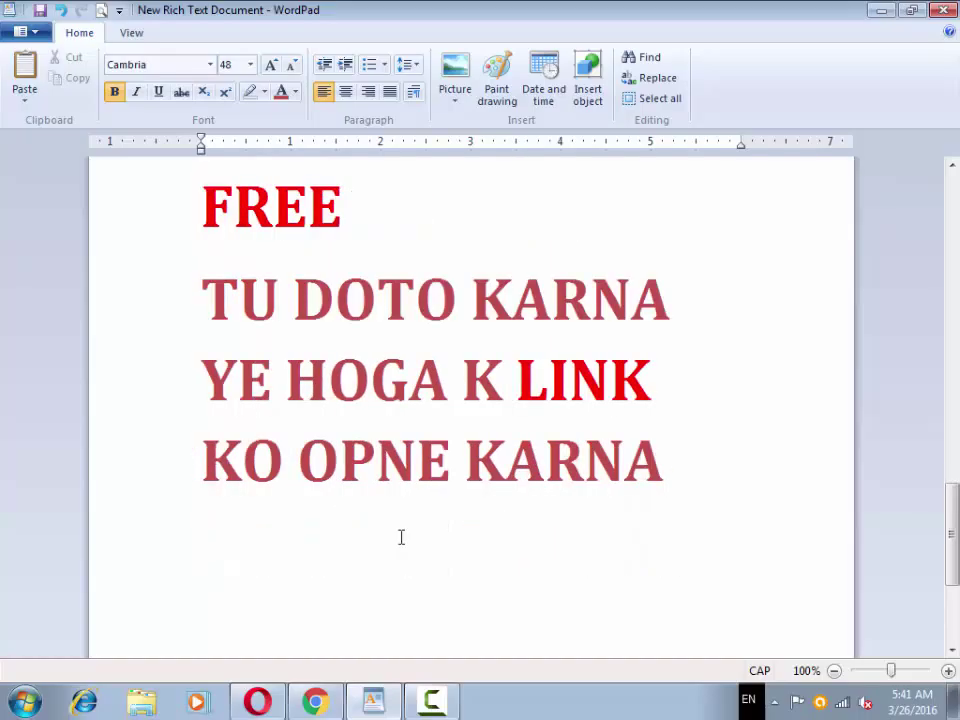
pyautogui.write('MAIN NE ')
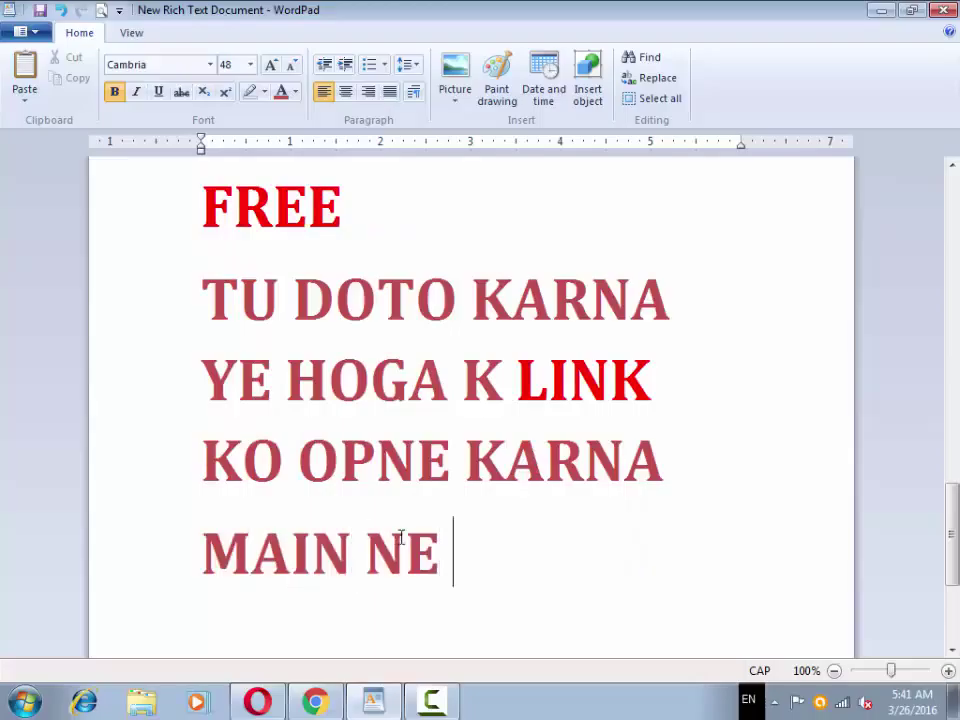
pyautogui.write('DIN')
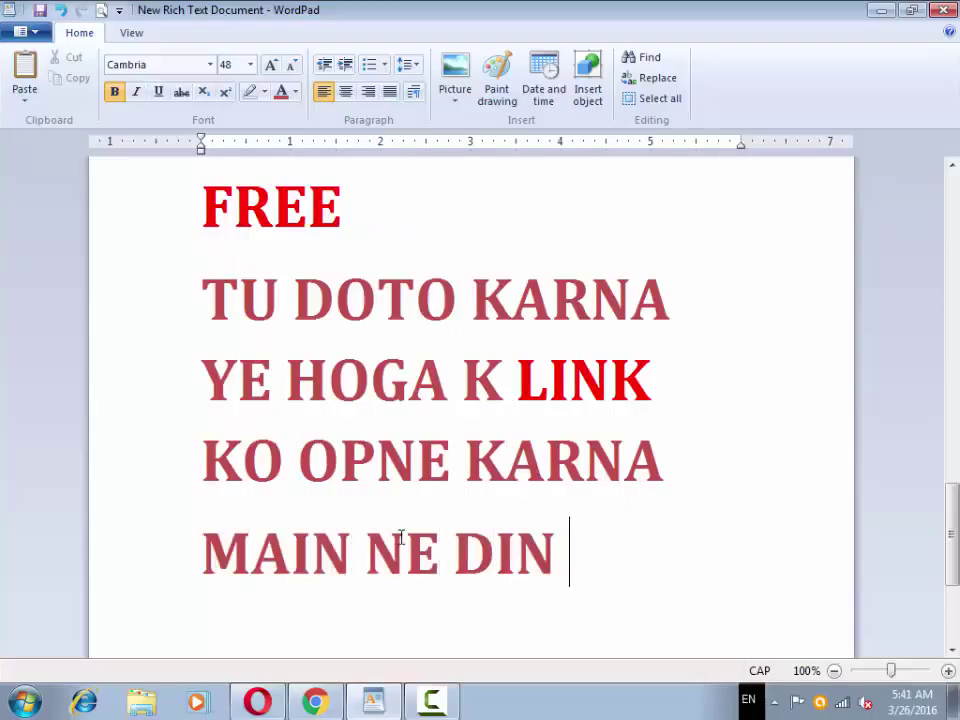
pyautogui.press('BackSpace')
pyautogui.press('BackSpace')
pyautogui.press('BackSpace')
pyautogui.press('BackSpace')
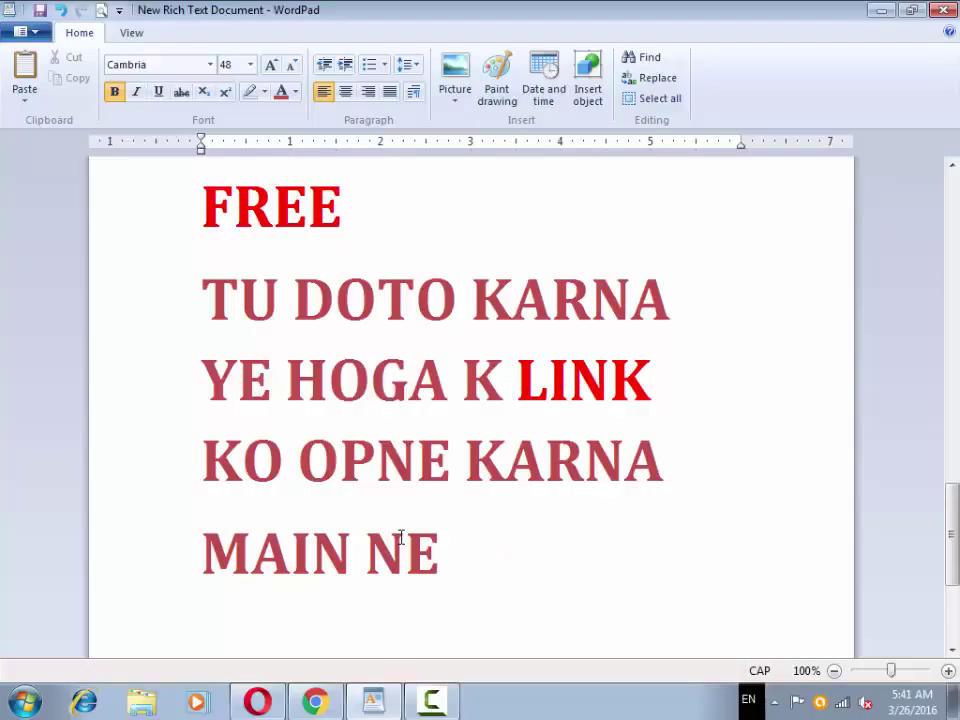
pyautogui.write('LINK ')
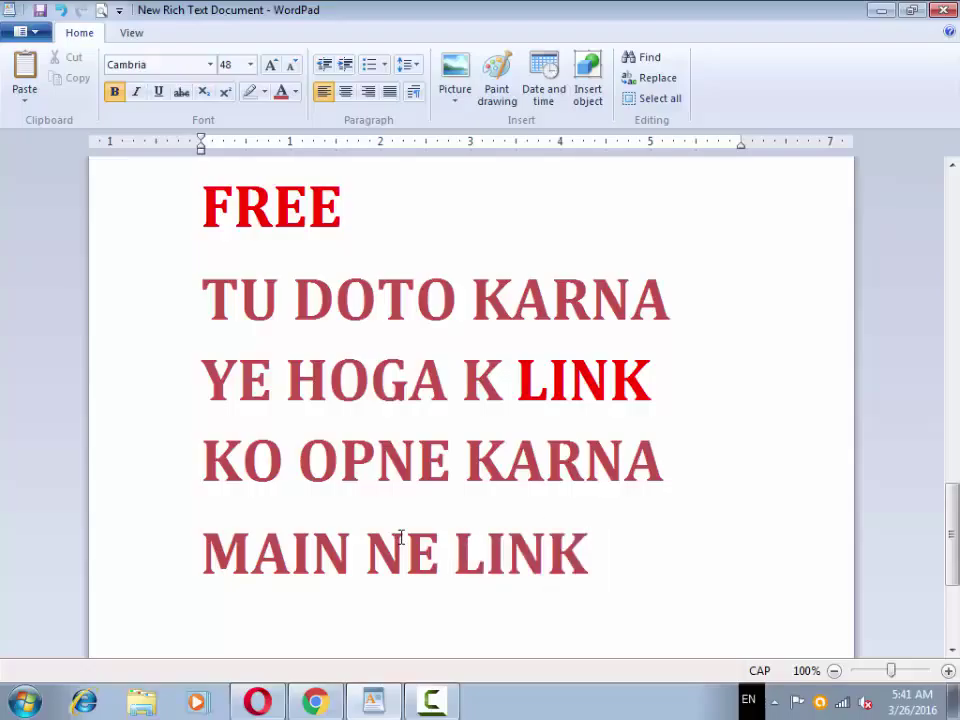
# Continue the "MAIN NE LINK" paragraph with "DISCRPTION MAIN DE DIYA HAI".
pyautogui.write('DIS')
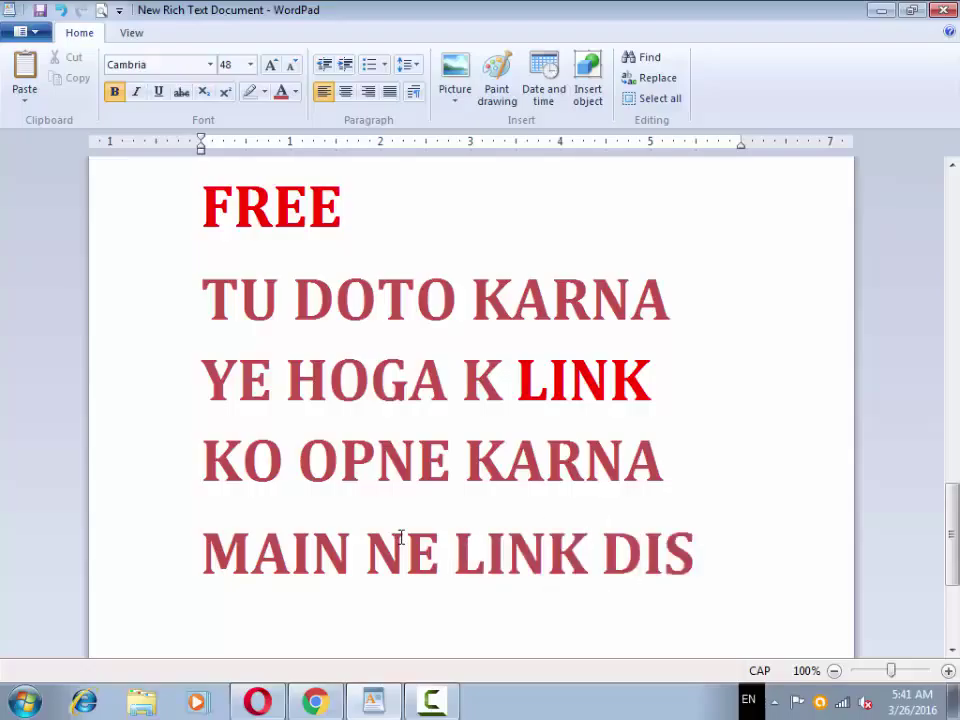
pyautogui.write('CR')
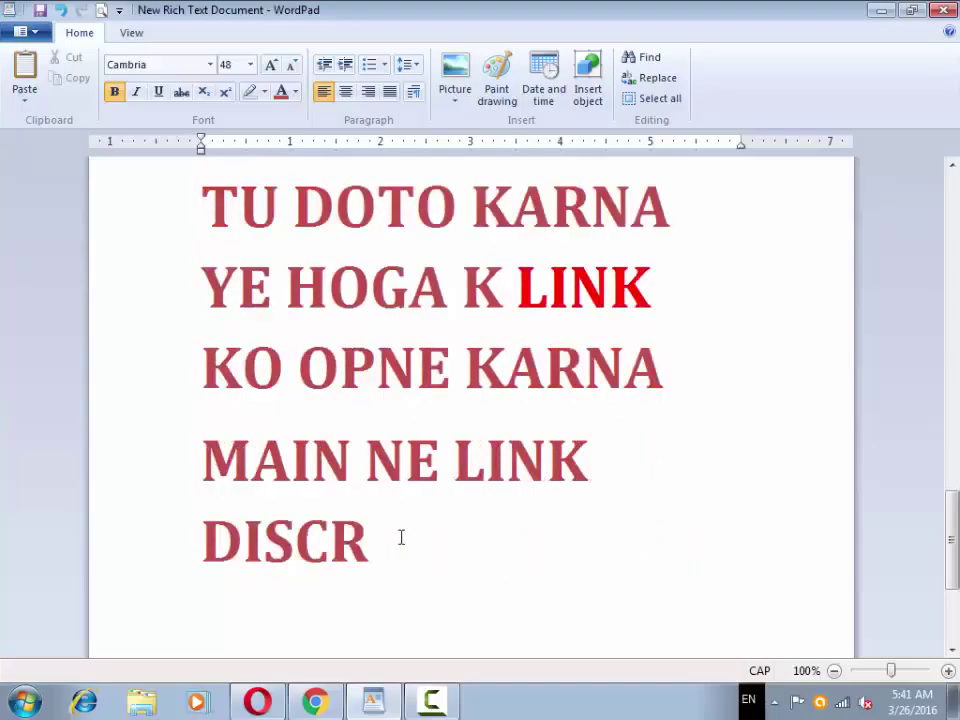
pyautogui.write('PTIO')
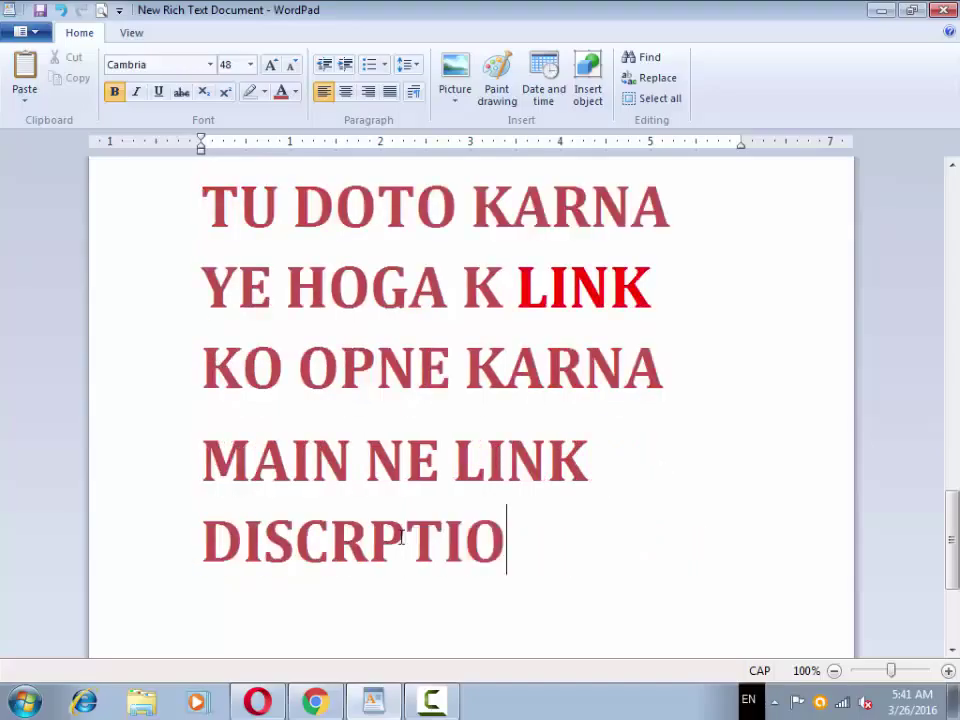
pyautogui.write('N MAIN')
pyautogui.press('Return')
pyautogui.write('D')
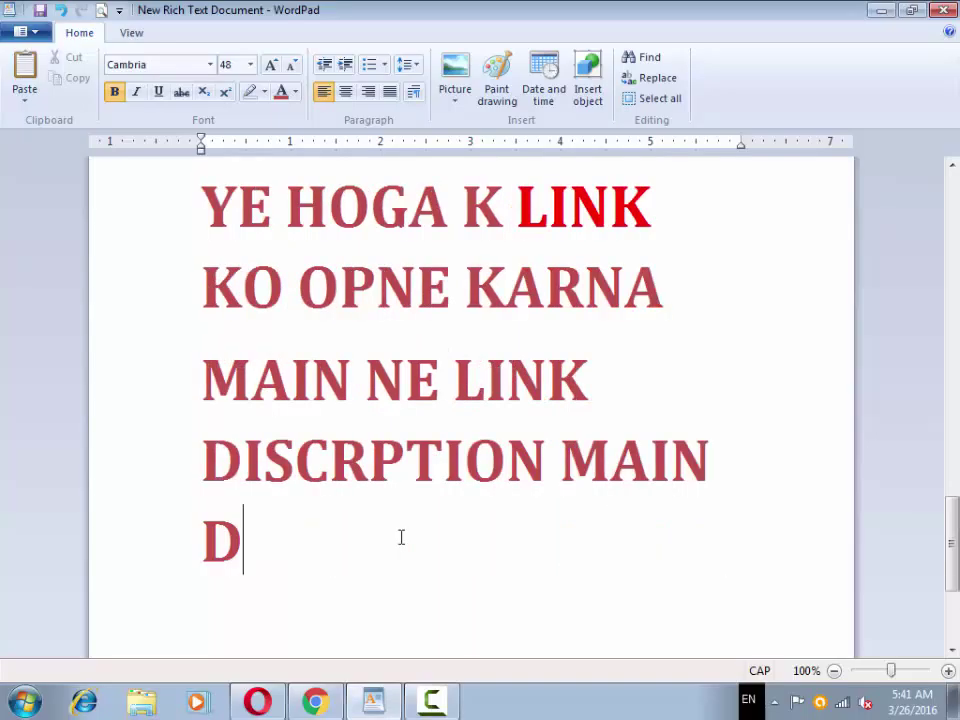
pyautogui.write('E D')
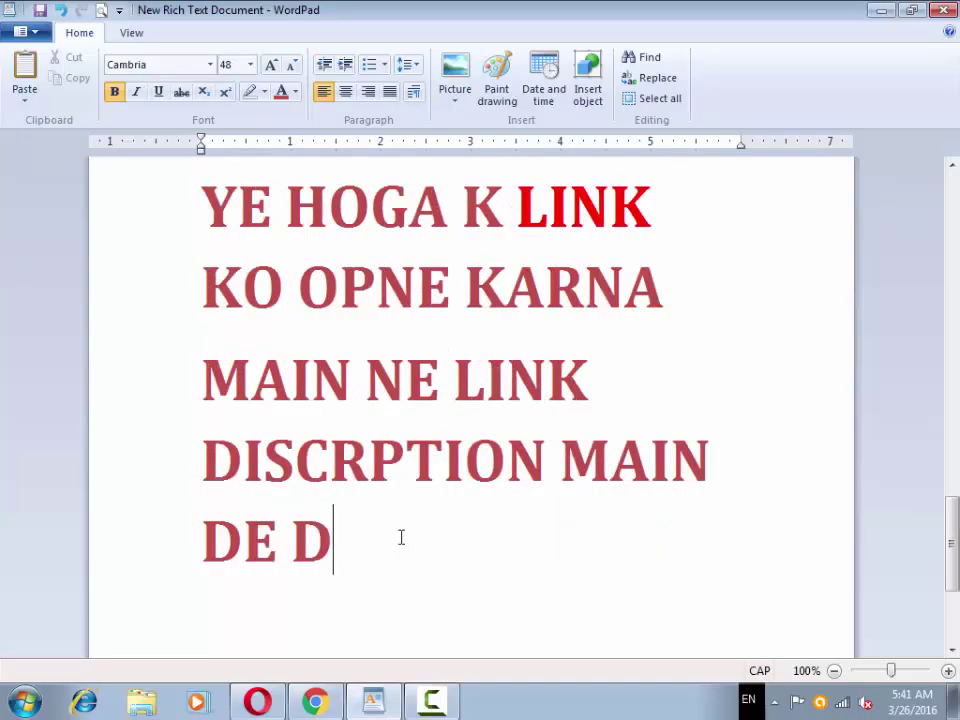
pyautogui.write('IYA HAI')
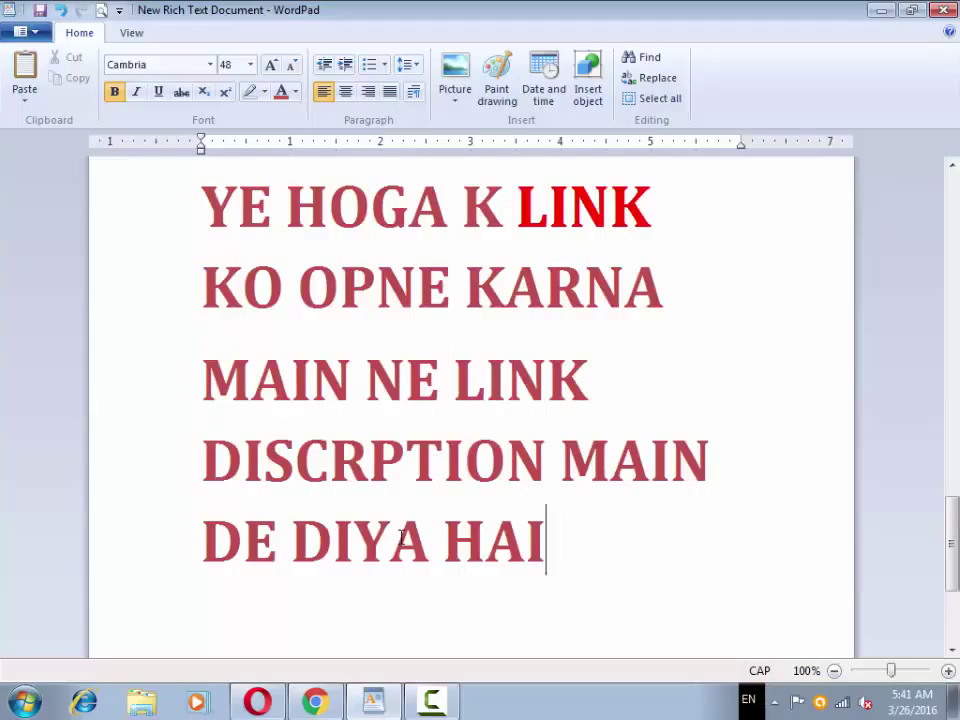
# Finish the paragraph after "DE DIYA HAI" with "WAHAN SE OPNE KARNA".
pyautogui.write(' WAHAN')
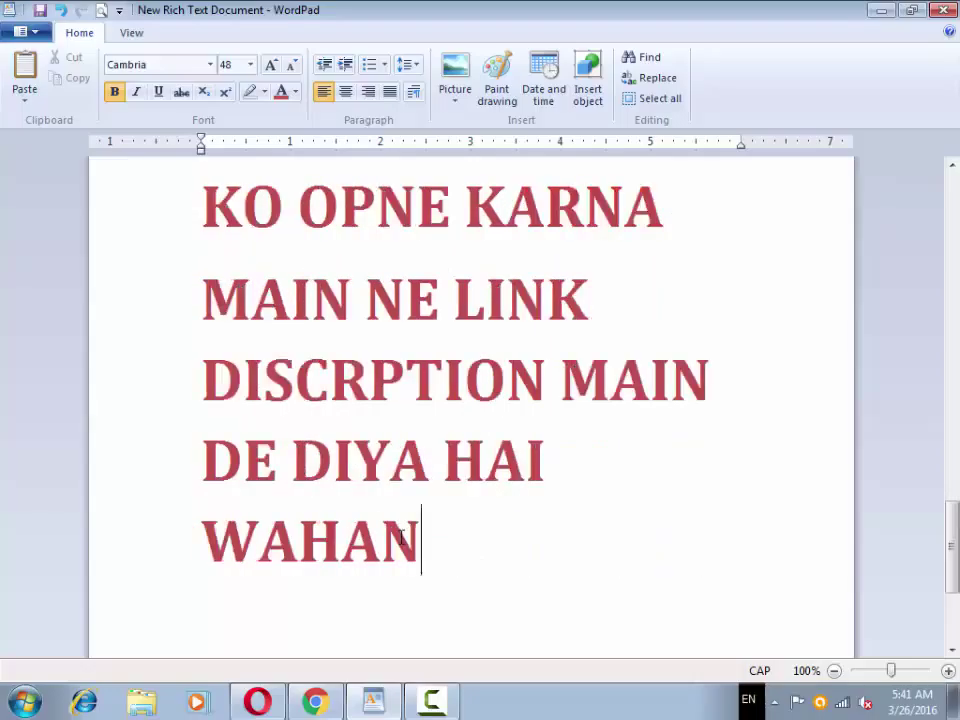
pyautogui.write(' SE OP')
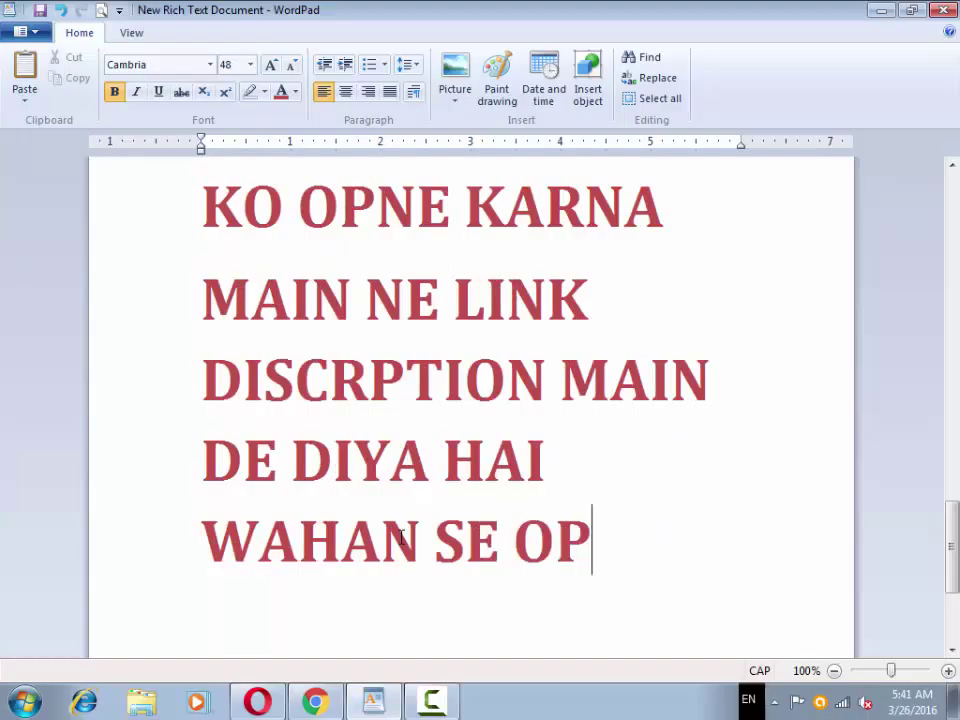
pyautogui.write('NE KARNA')
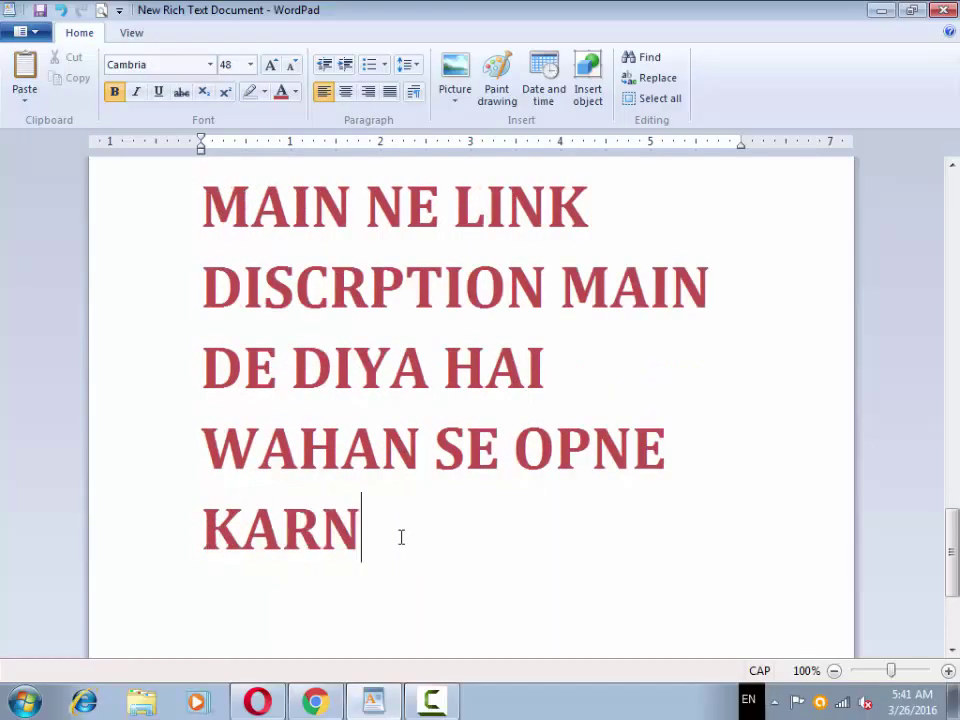
# Add a new muted dark red paragraph reading "AUR ASANI SE APNA KAAM KARNA HAI WO BI FREE".
pyautogui.press('Return')
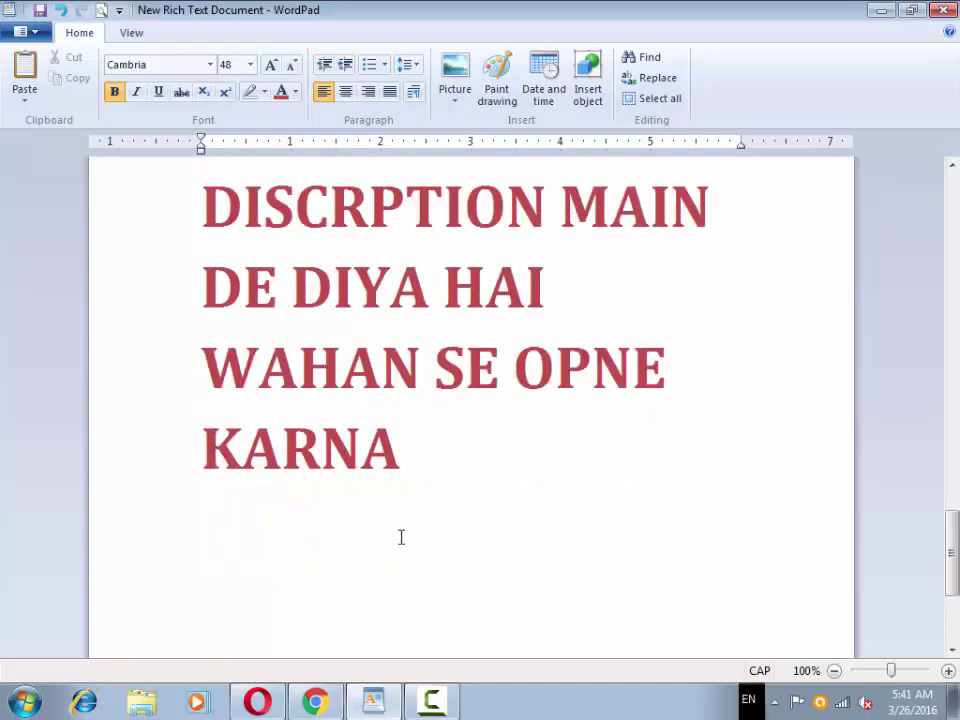
pyautogui.write('AU')
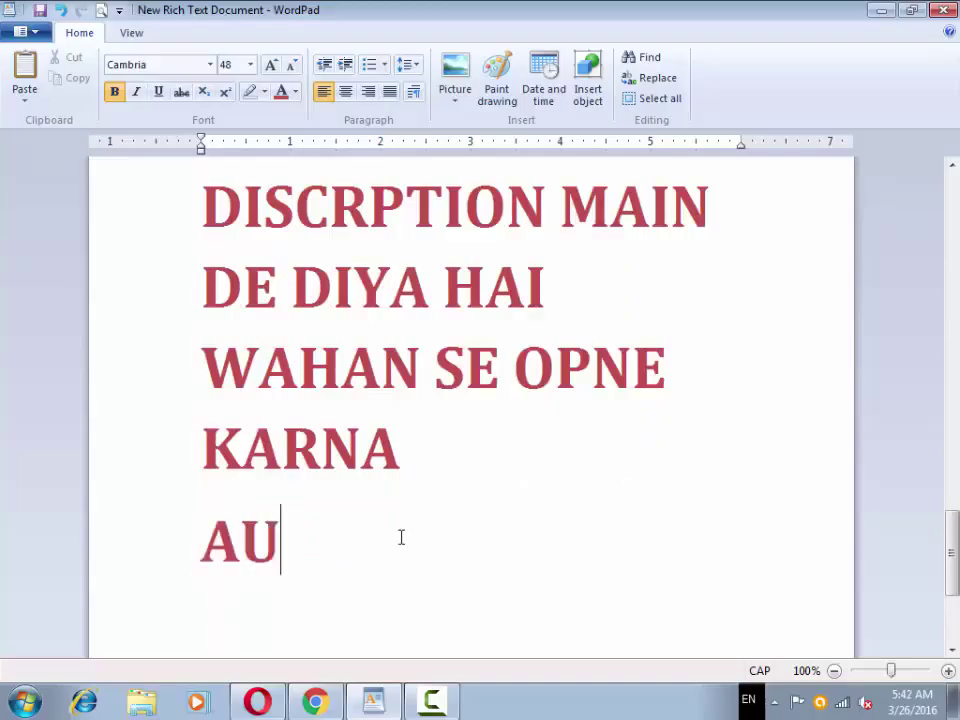
pyautogui.write('R ASAN')
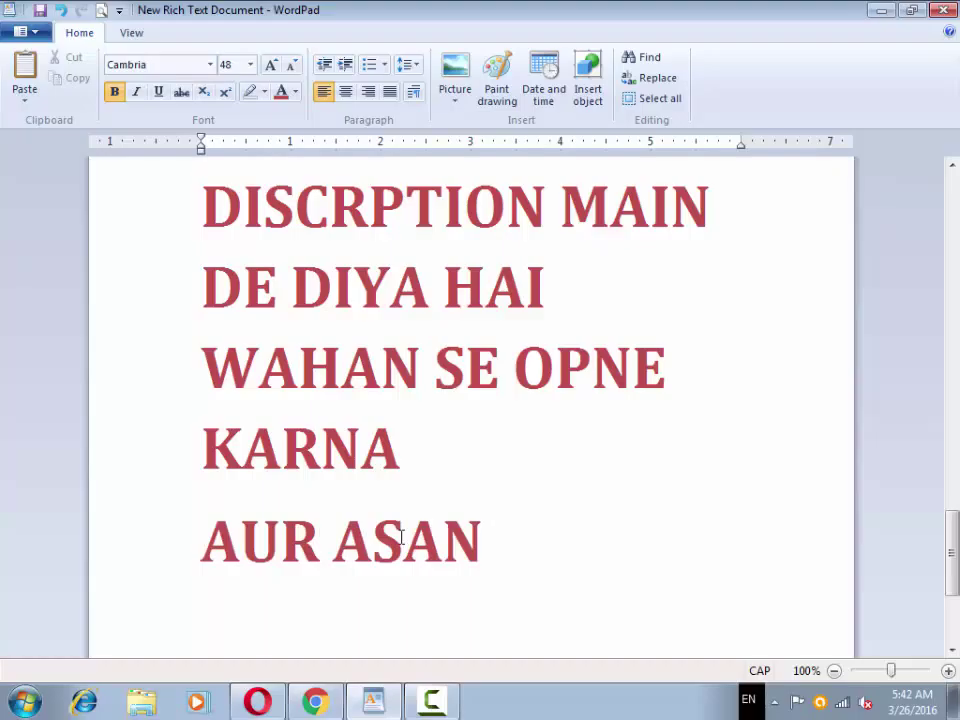
pyautogui.write('I SE A')
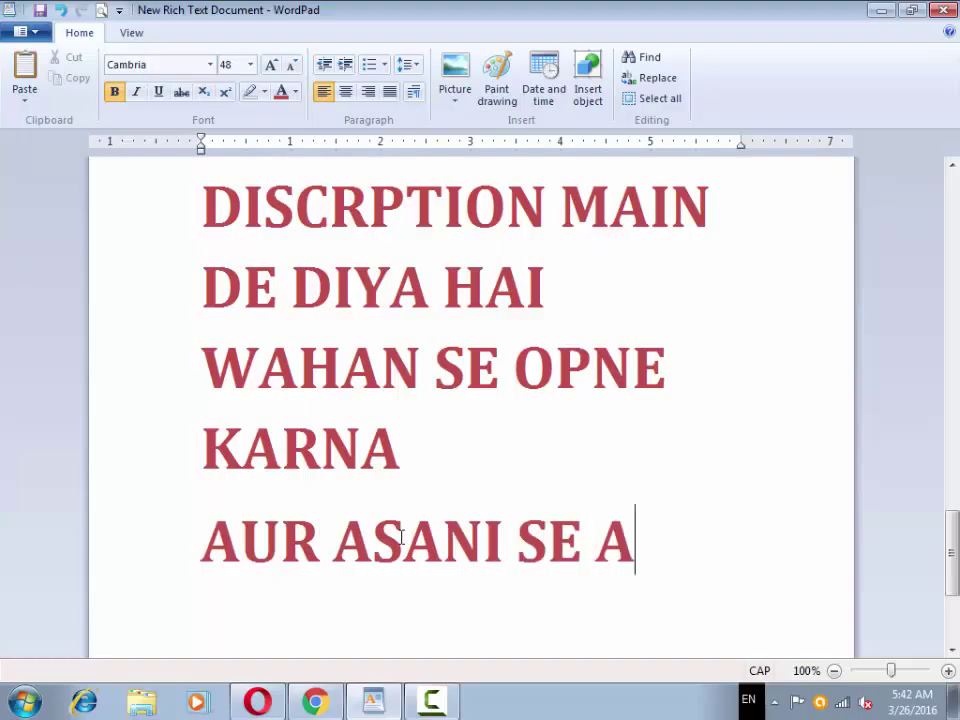
pyautogui.write('PNA KAA')
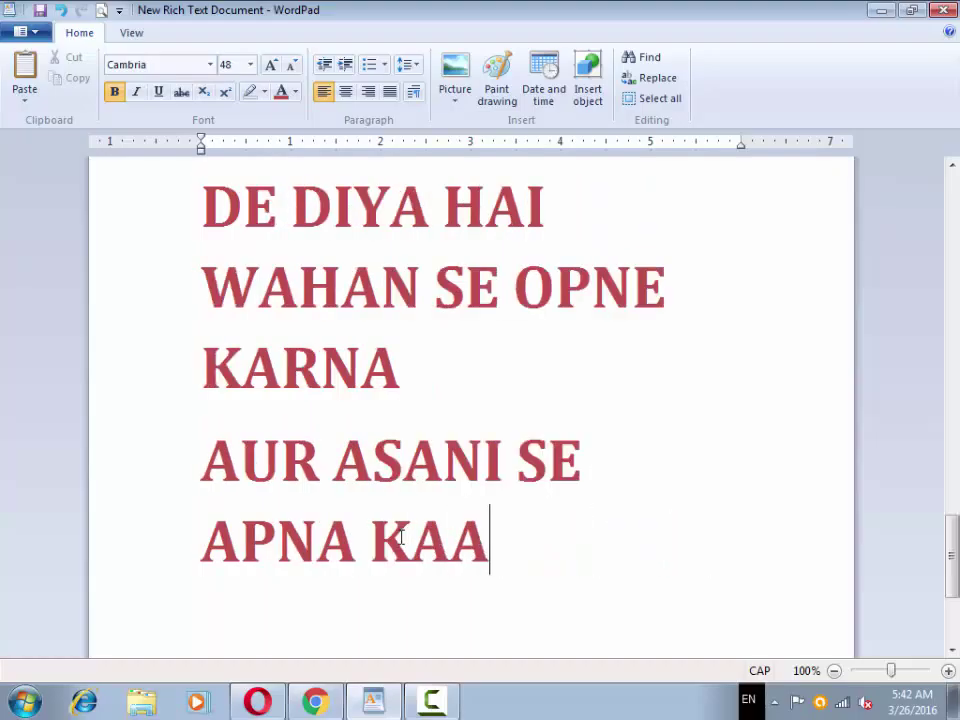
pyautogui.write('M KAR')
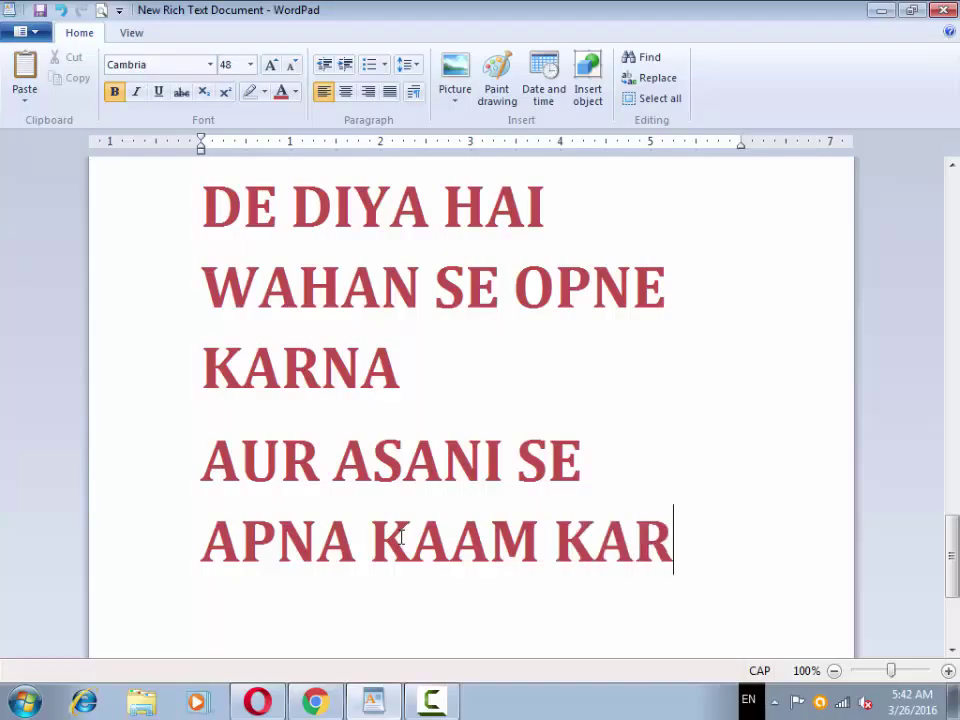
pyautogui.write('NA HAI W')
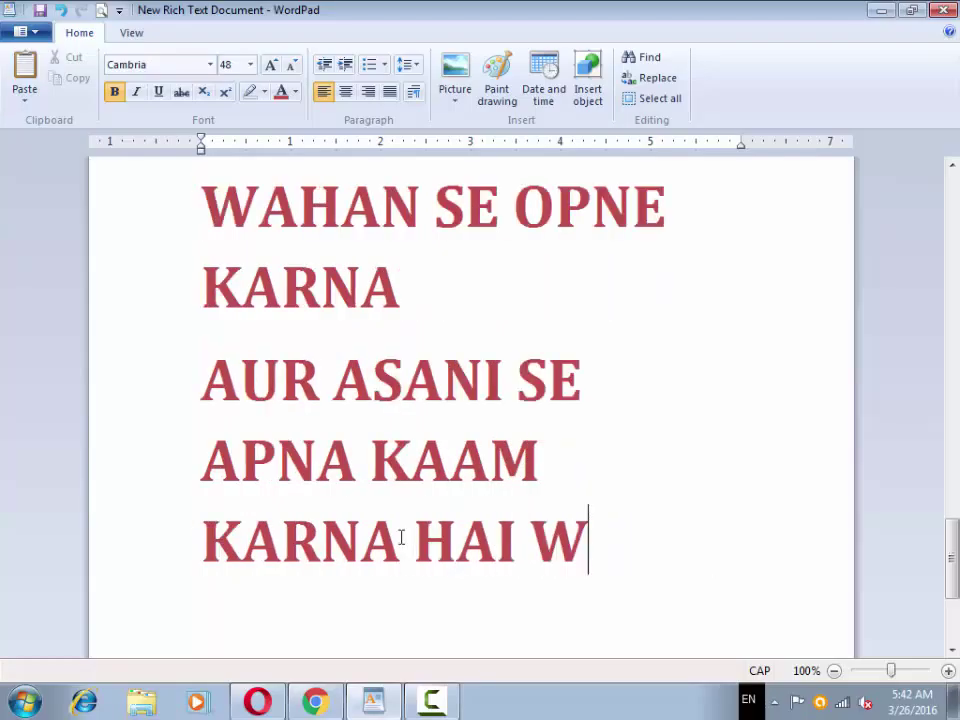
pyautogui.write('O BI FRE')
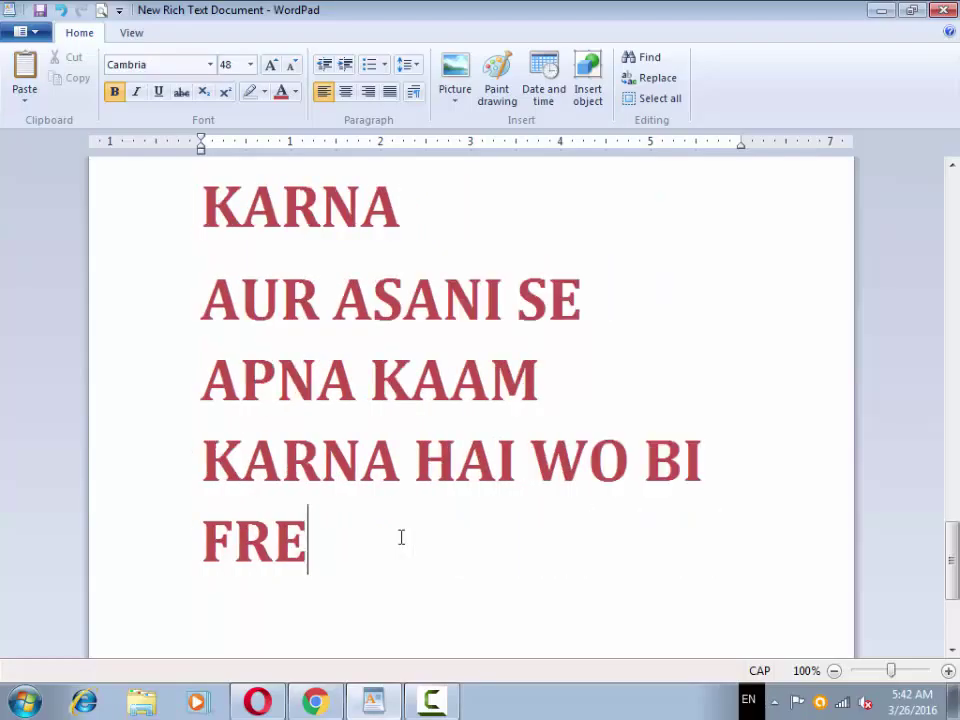
pyautogui.write('E')
# Add another paragraph in the same muted dark red below "FREE" reading "TU DOSTO SHURO KARTY".
pyautogui.press('Return')
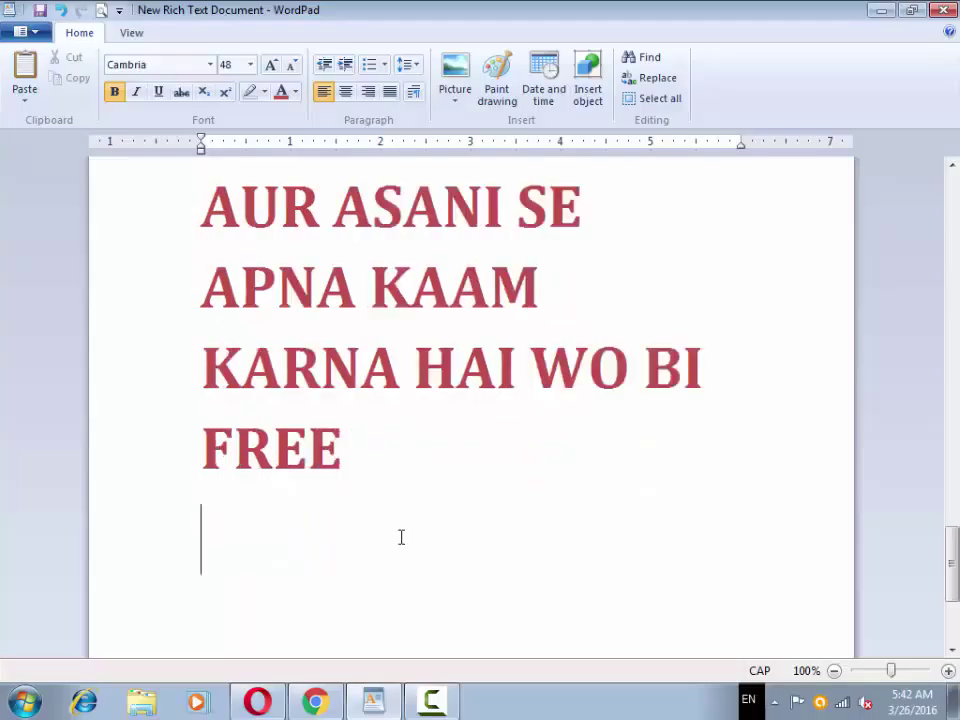
pyautogui.write('TU')
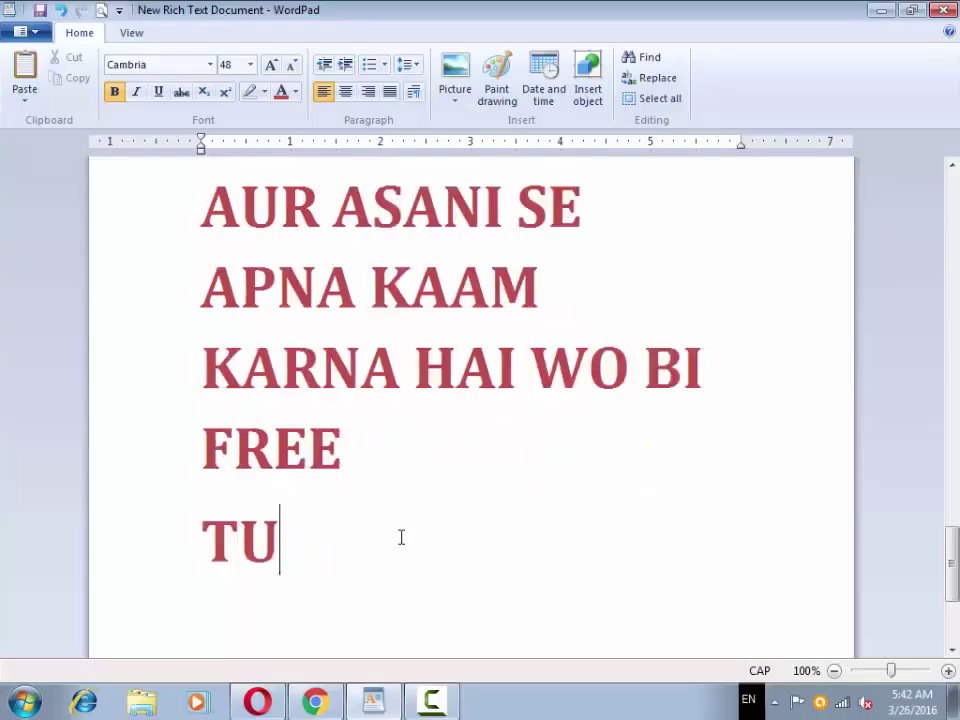
pyautogui.write(' DO')
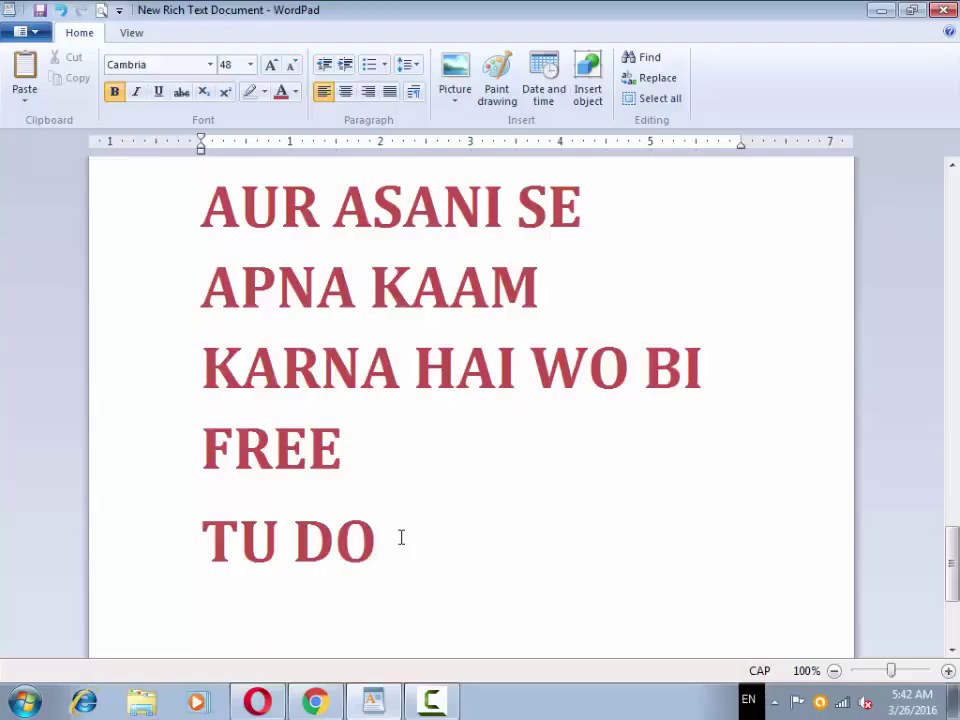
pyautogui.write('STO ')
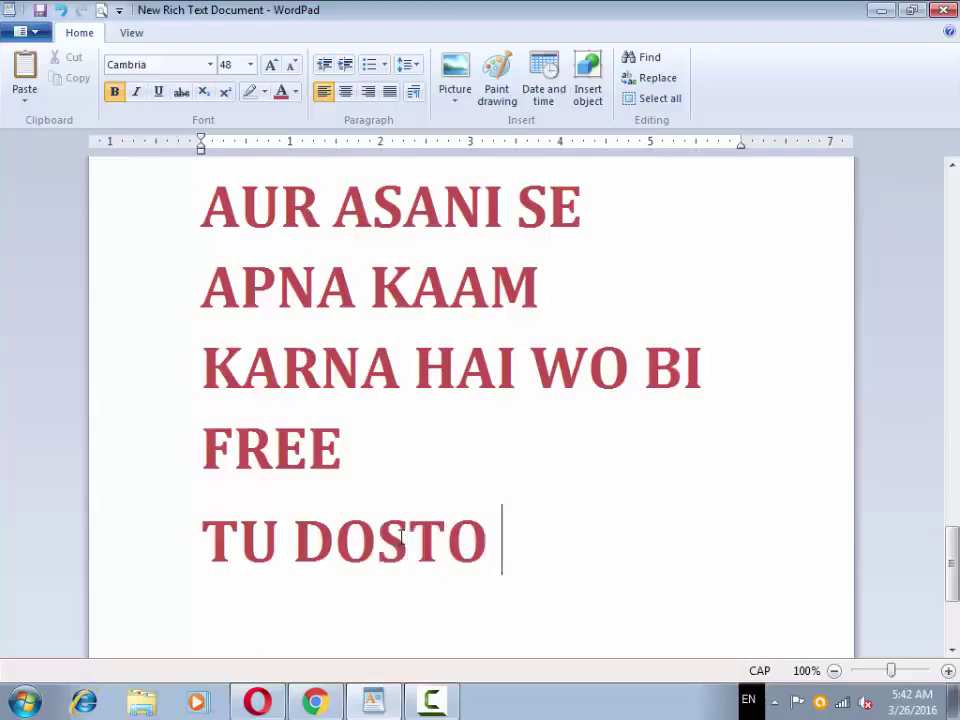
pyautogui.write('SHUR')
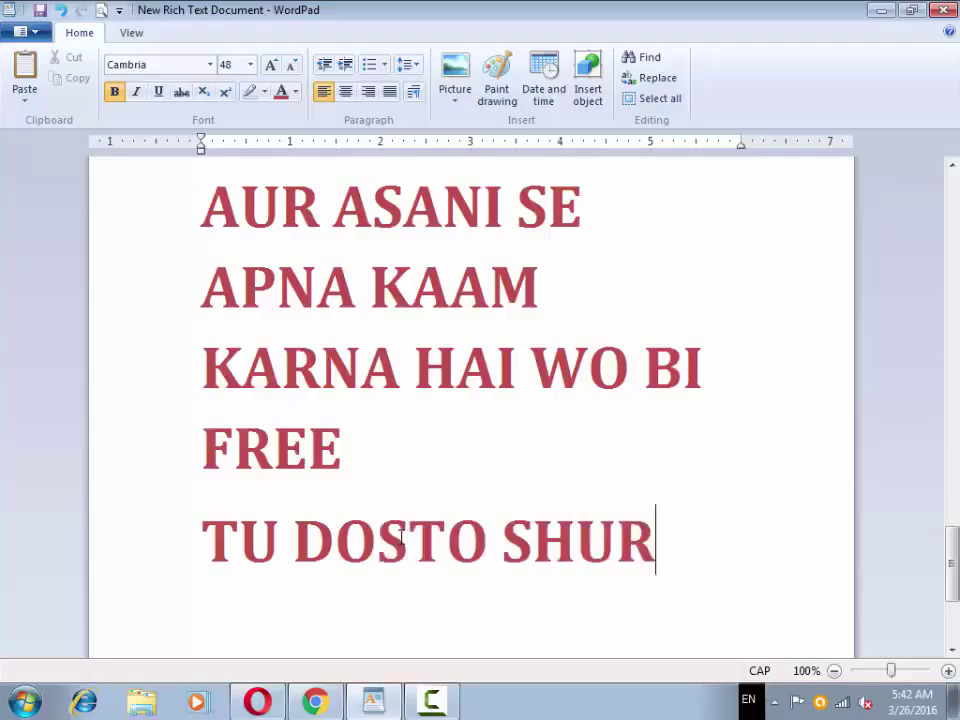
pyautogui.write('O KART')
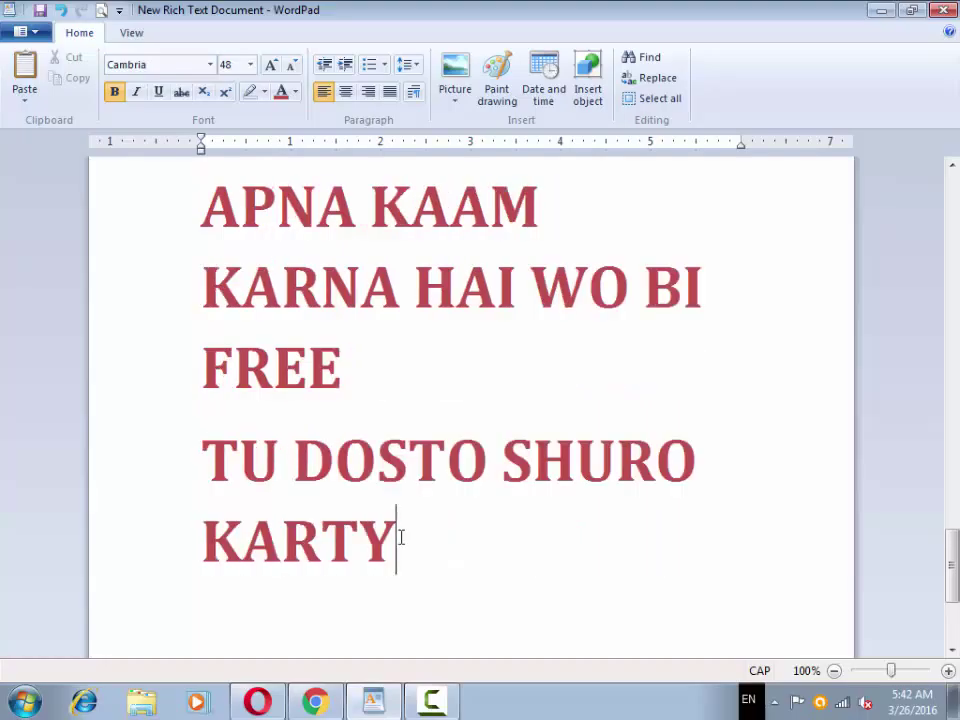
pyautogui.write('Y')
# Start a new paragraph in blue below "TU DOSTO SHURO KARTY" reading "HUM APNA KAAAAAAAAAM".
pyautogui.press('Return')
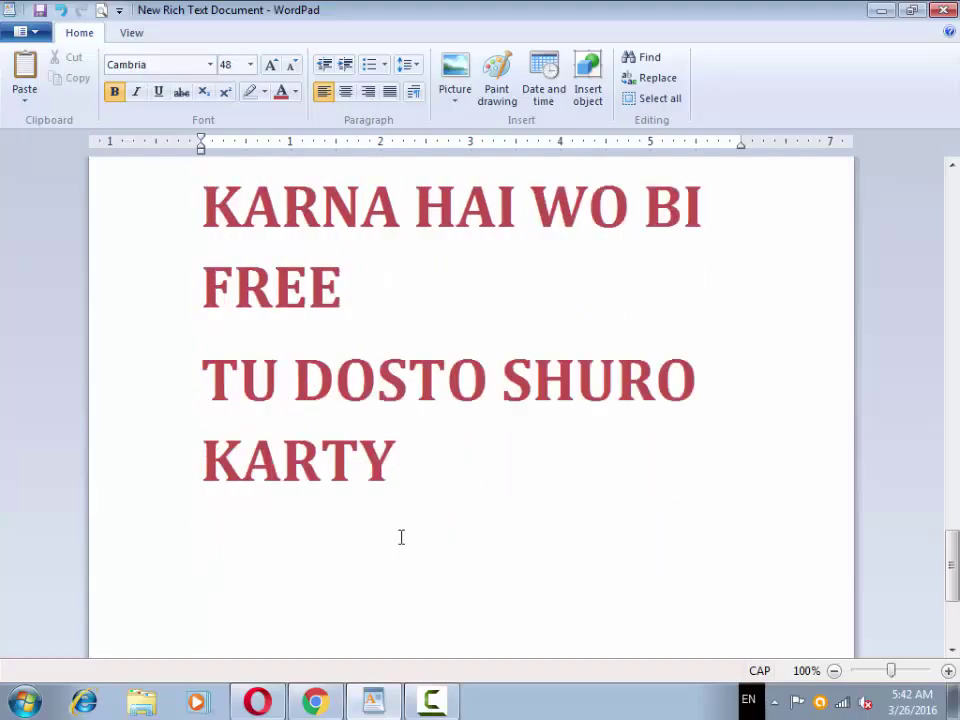
pyautogui.click(295, 92)
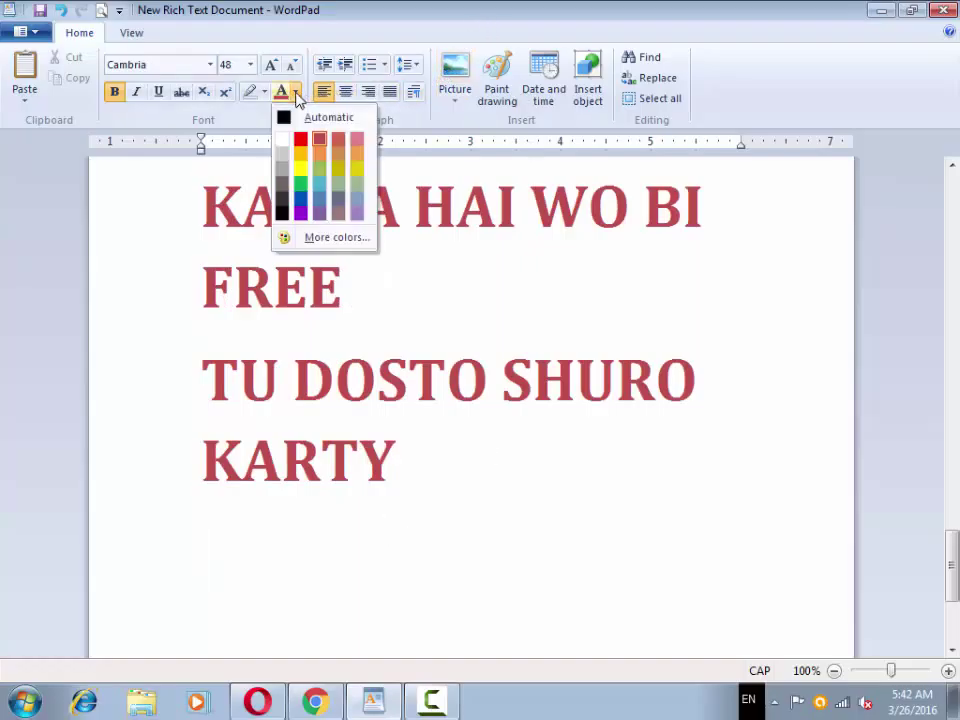
pyautogui.click(303, 200)
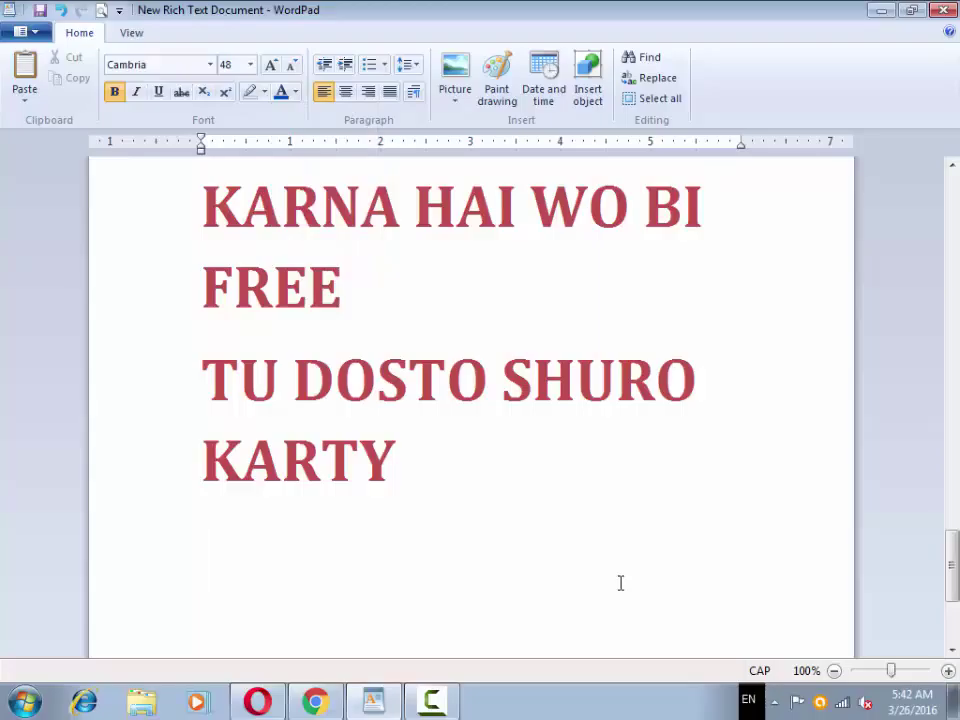
pyautogui.write('HUM A')
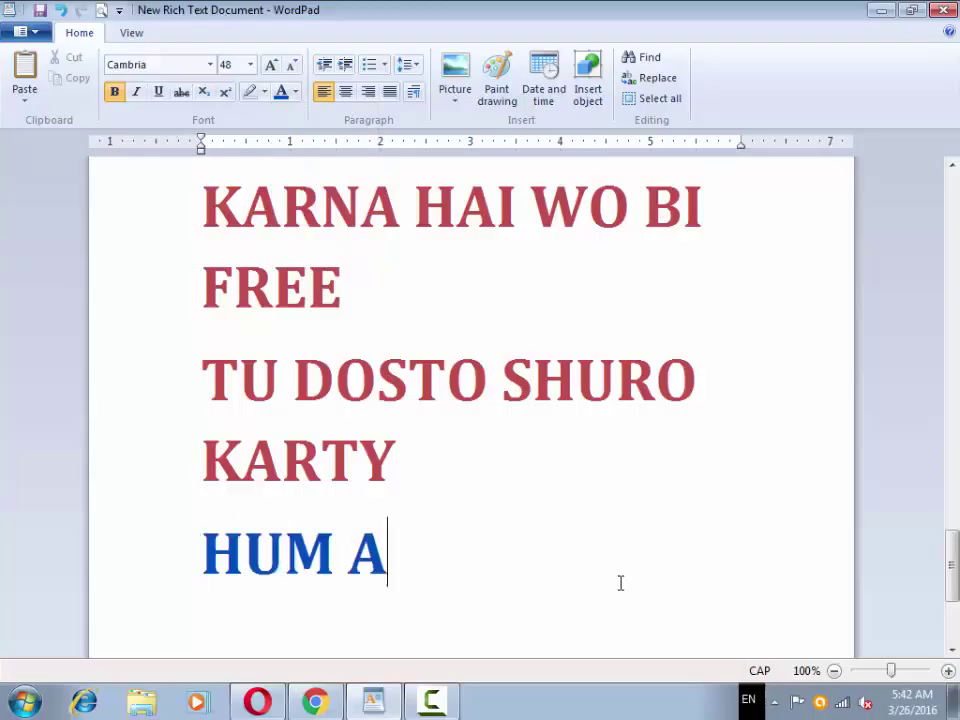
pyautogui.write('PNA KA')
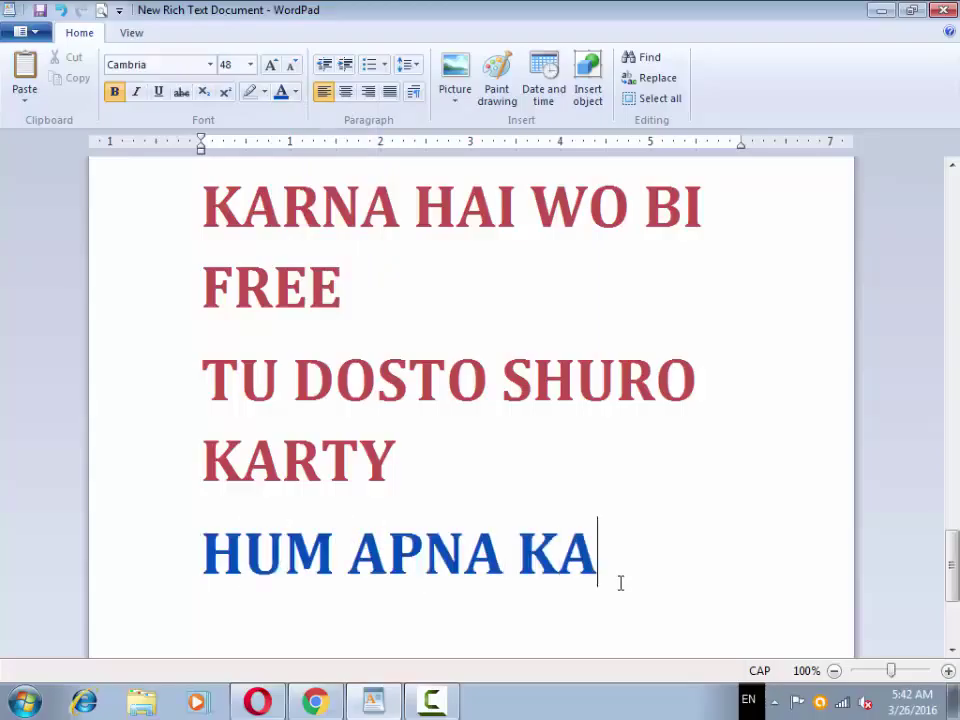
pyautogui.write('AAAAA')
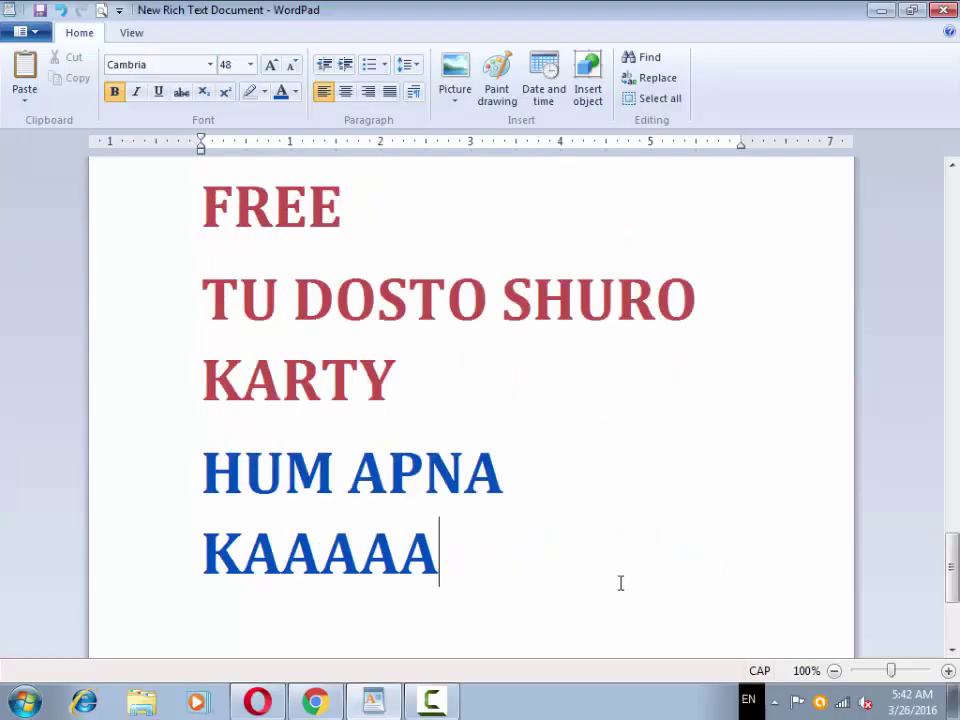
pyautogui.write('AAAM')
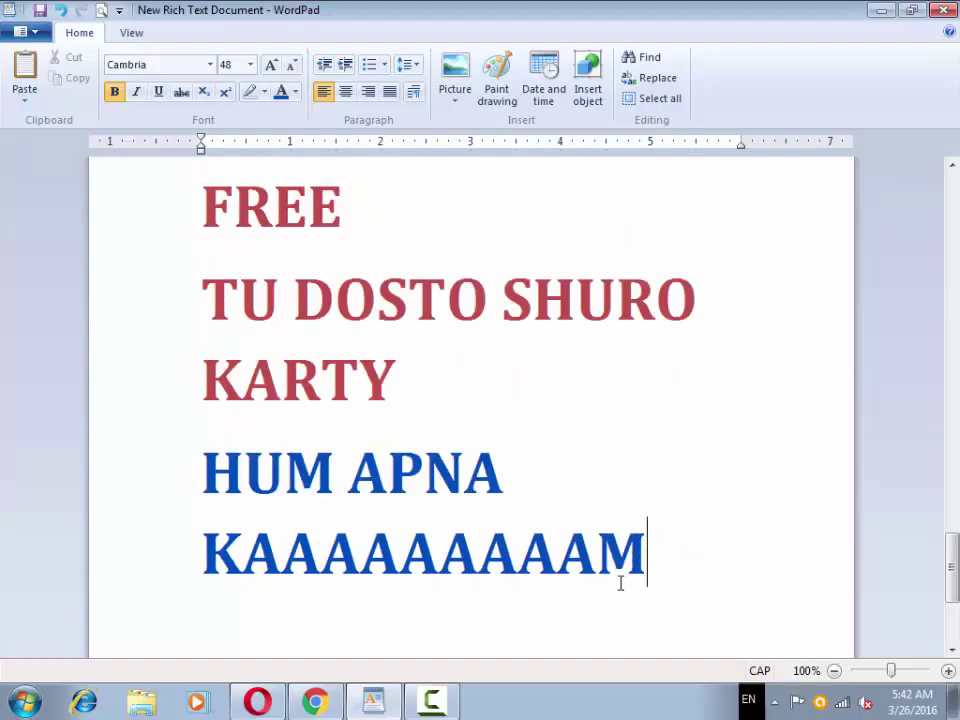
# Add a new blue paragraph below "KAAAAAAAAAM" reading "TU DOSTO MUJHY DEKHYN AUR SAMJHYN" and start another line after it.
pyautogui.press('Return')
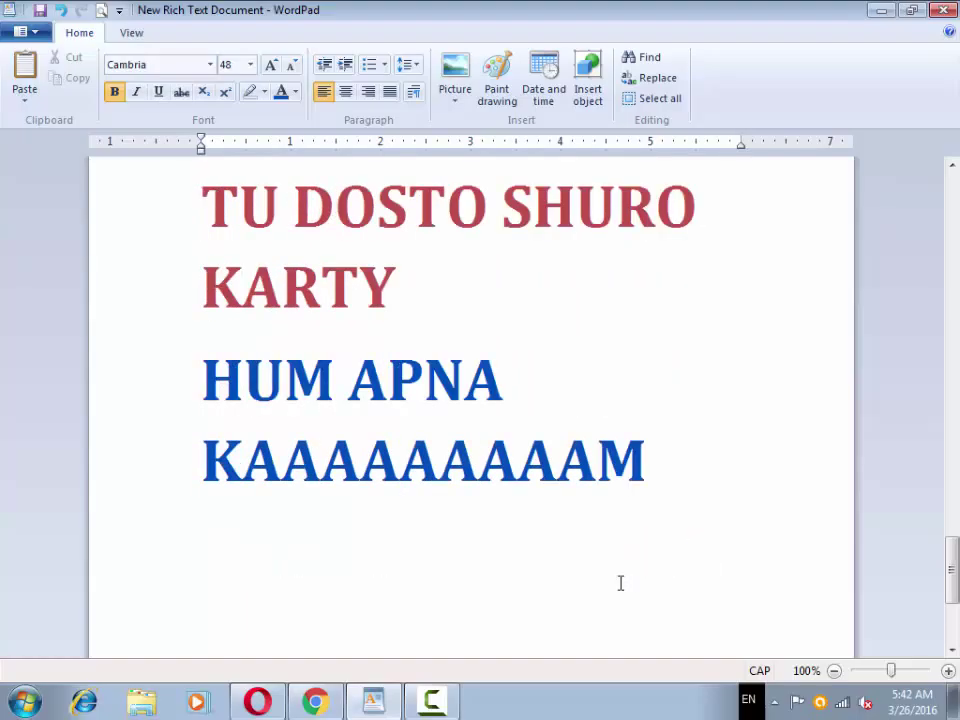
pyautogui.write('T')
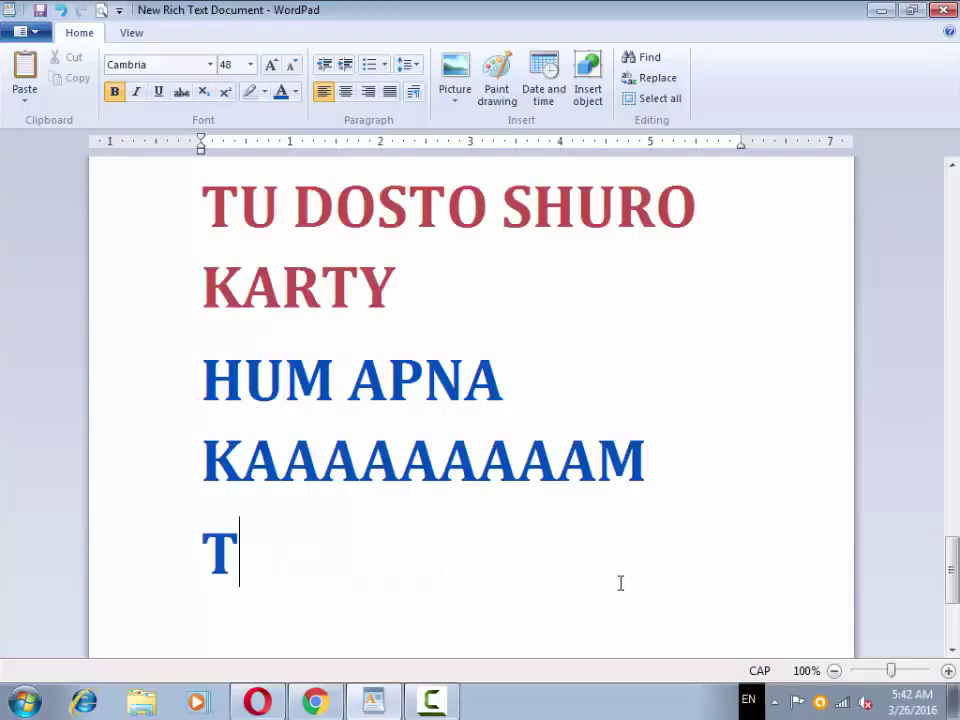
pyautogui.write('U DOS')
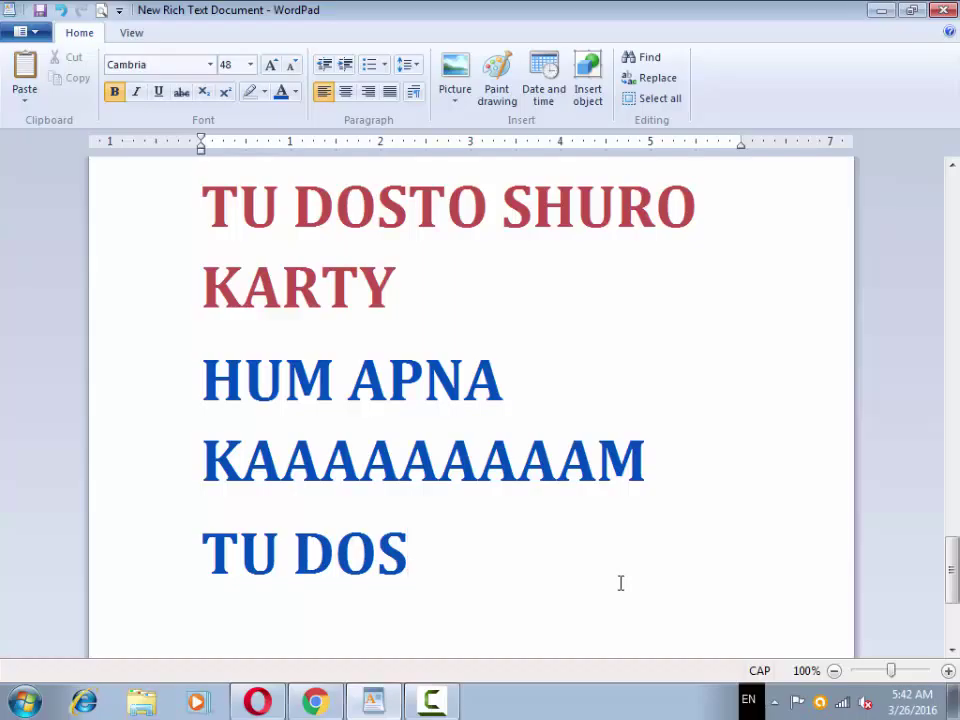
pyautogui.write('TO M')
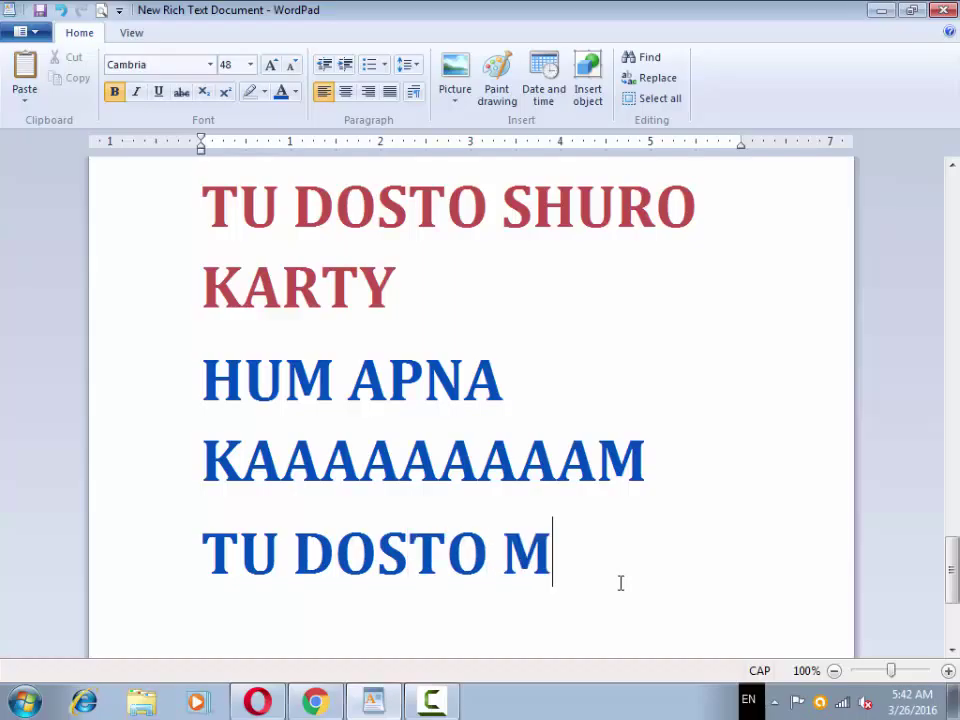
pyautogui.write('UJHY DE')
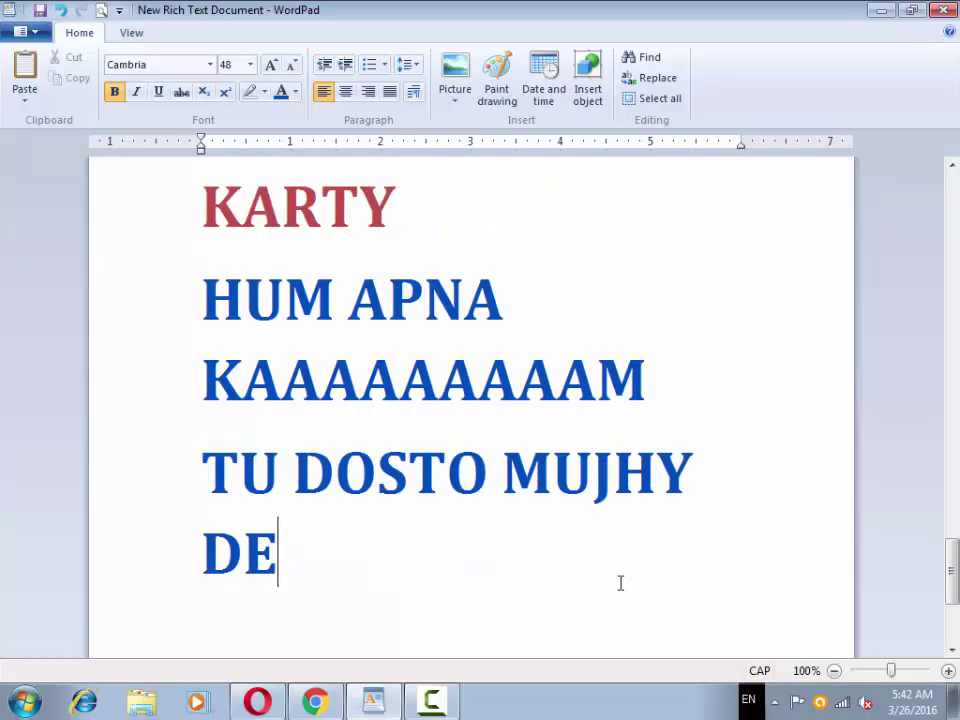
pyautogui.write('KHYN AUR')
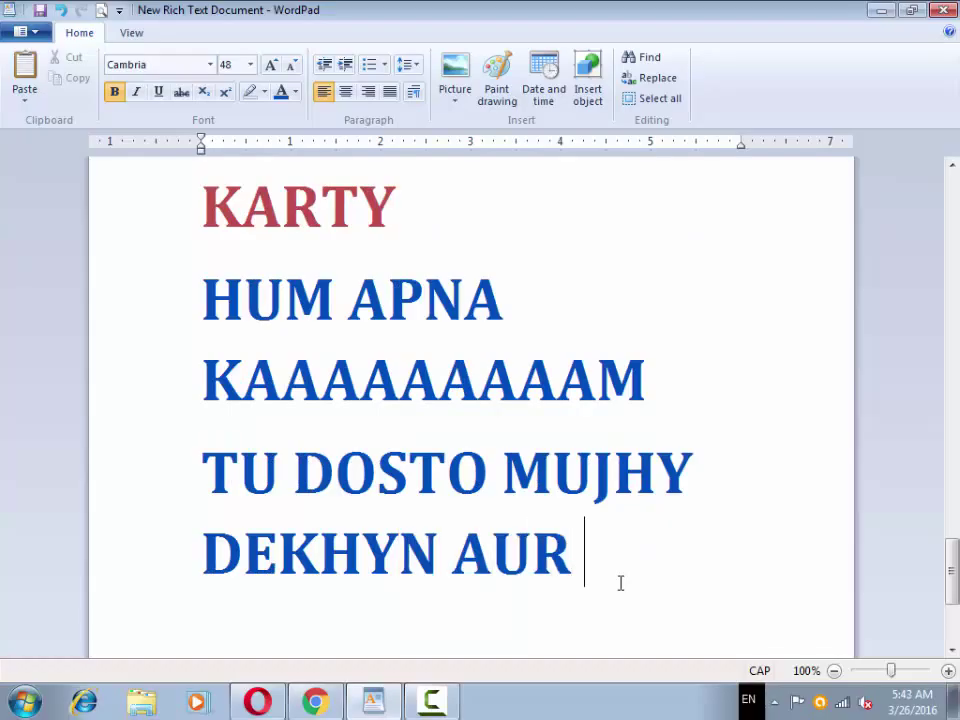
pyautogui.write(' SAMJHYN')
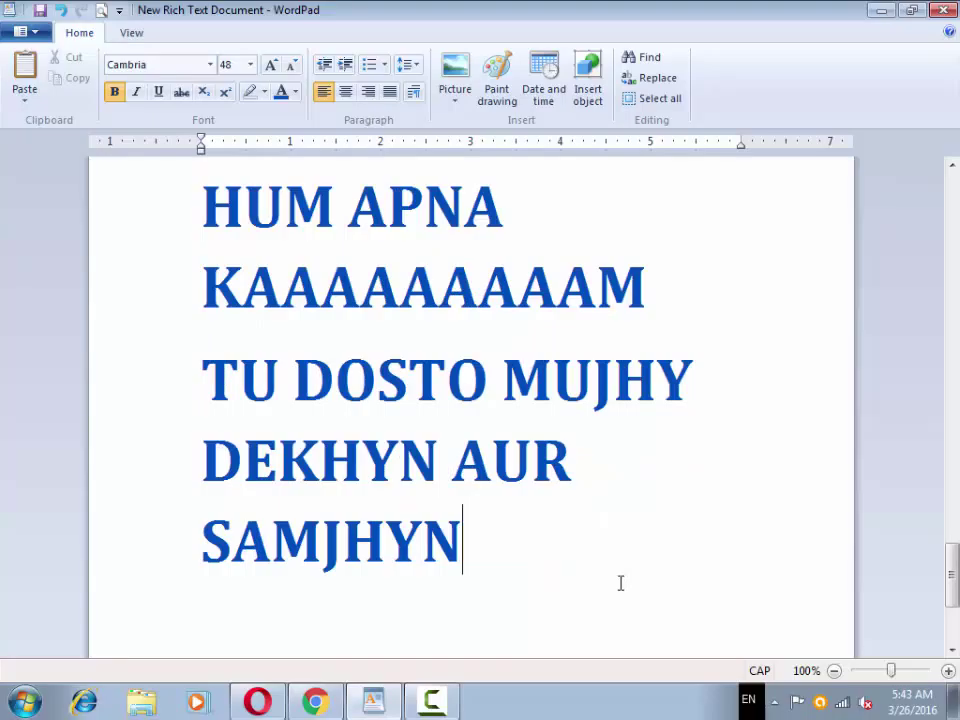
pyautogui.press('Return')
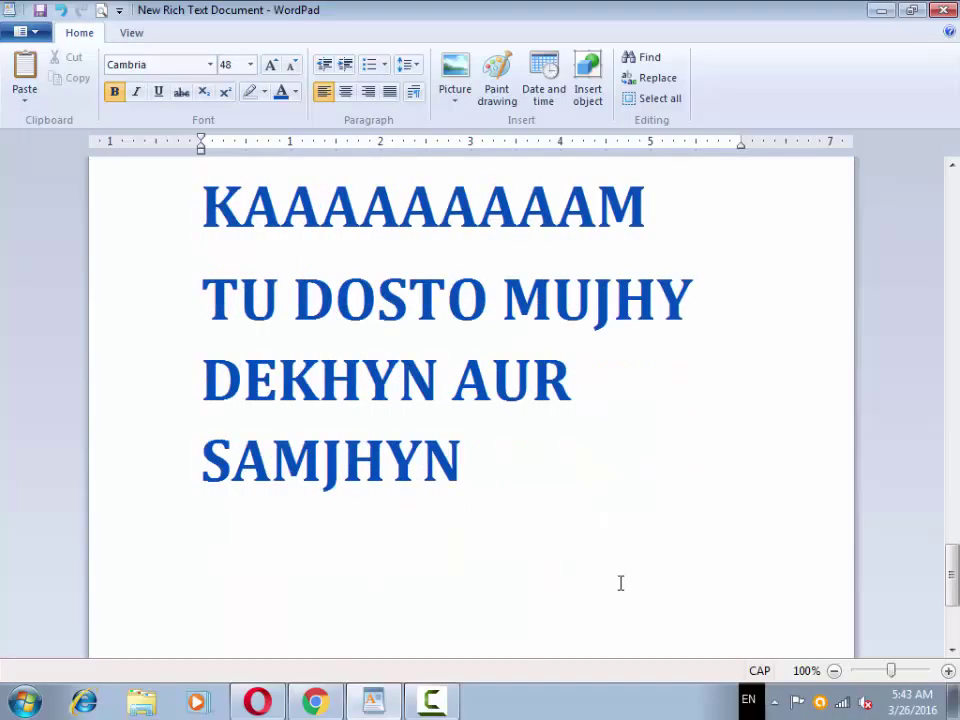
# Switch to the Opera browser and go from the FlamingText home page to the Standing 3D logo design page.
pyautogui.click(258, 700)
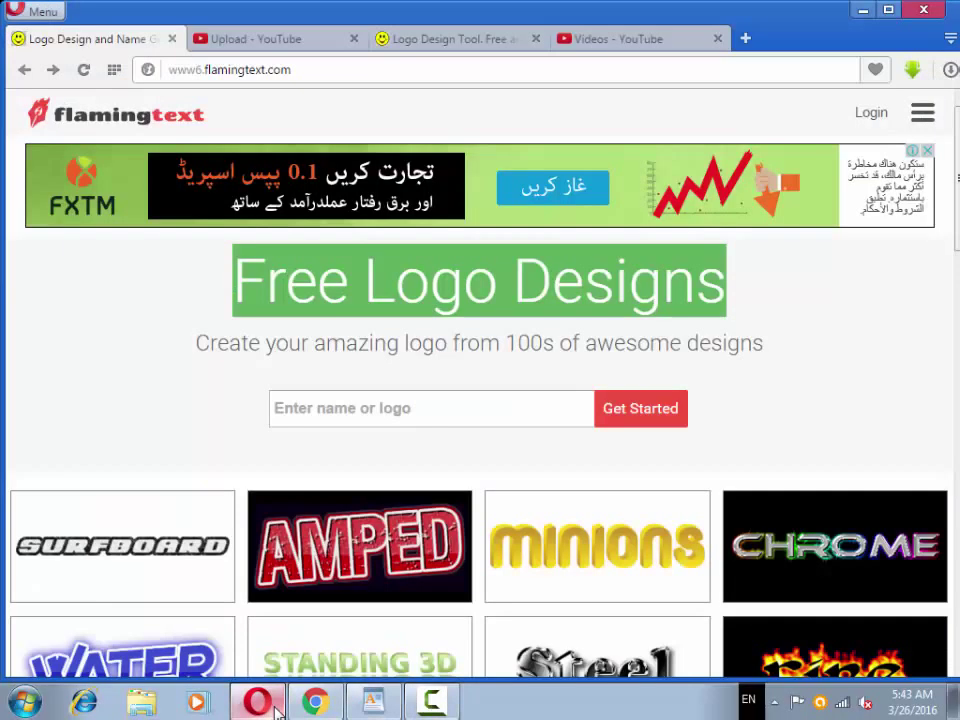
pyautogui.scroll(-1, 445, 315)
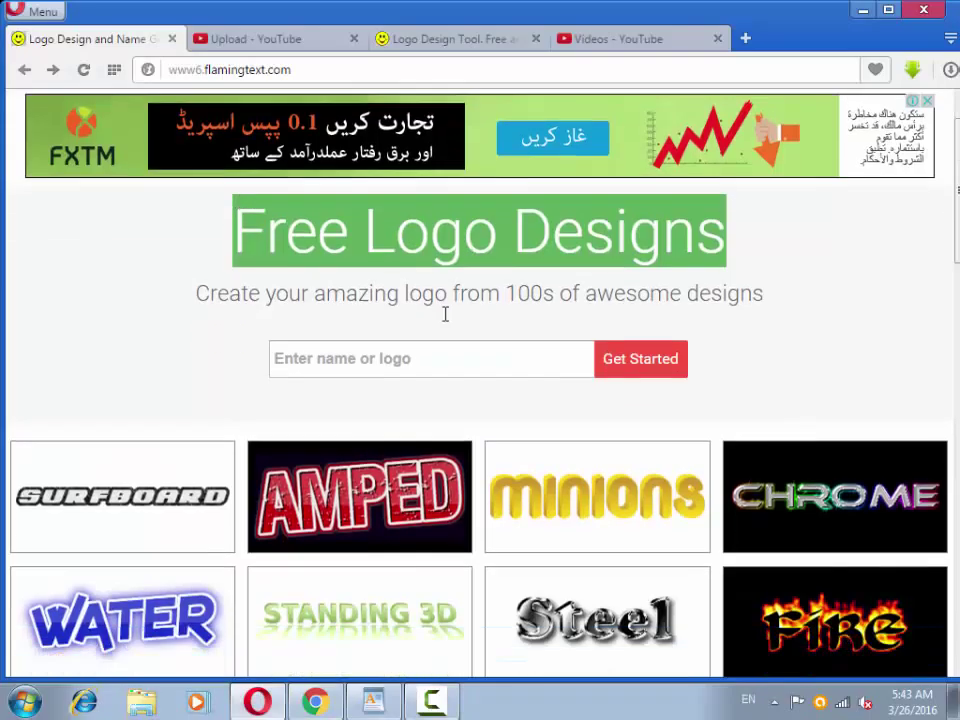
pyautogui.scroll(1, 257, 214)
pyautogui.click(25, 70)
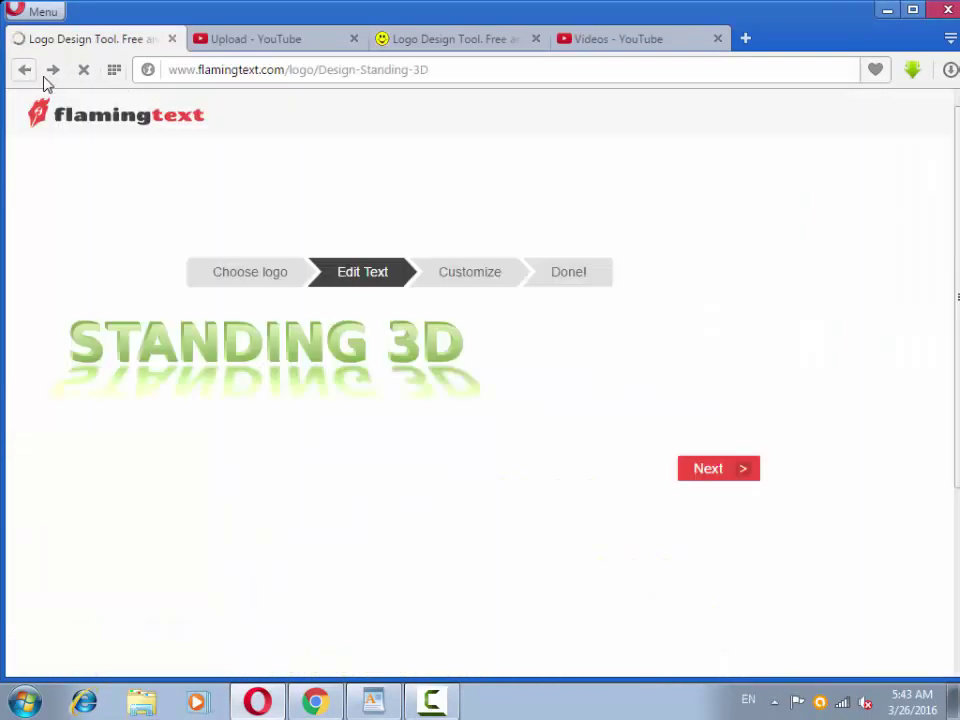
# Highlight the Standing 3D page's web address and look over its logo text, font size and font settings.
pyautogui.moveTo(443, 68); pyautogui.dragTo(165, 78)
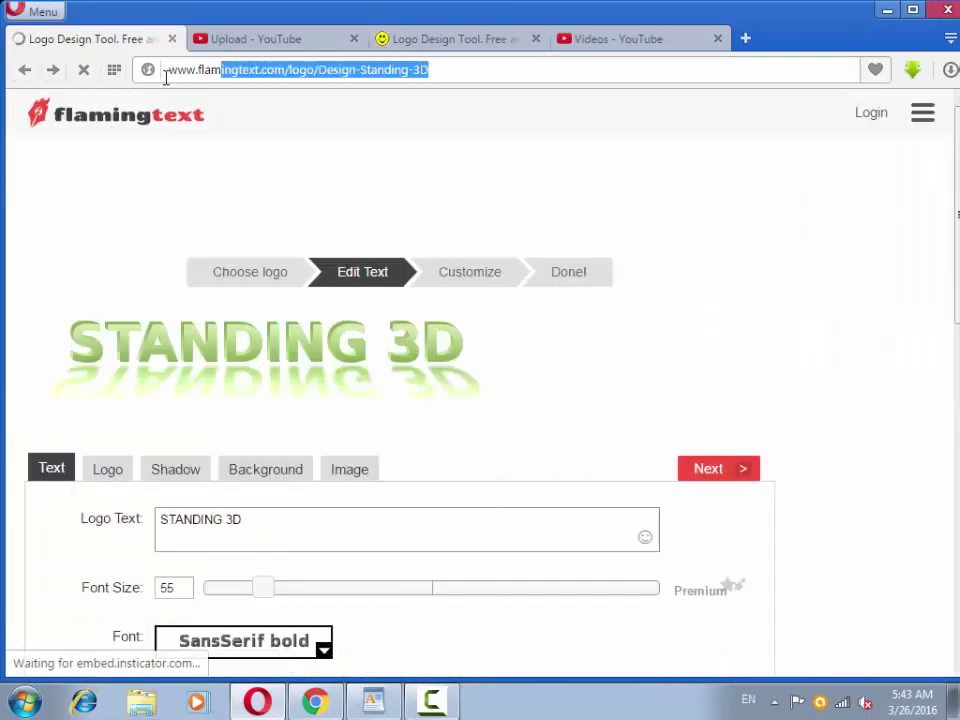
pyautogui.click(450, 62)
pyautogui.scroll(-3, 474, 229)
pyautogui.scroll(2, 472, 228)
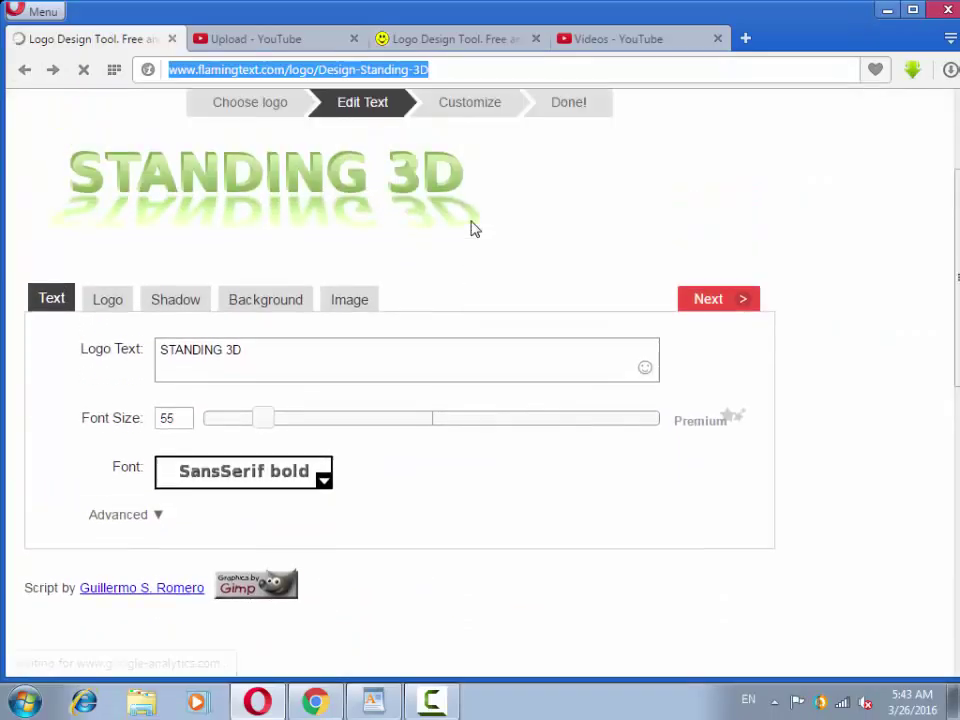
pyautogui.click(339, 428)
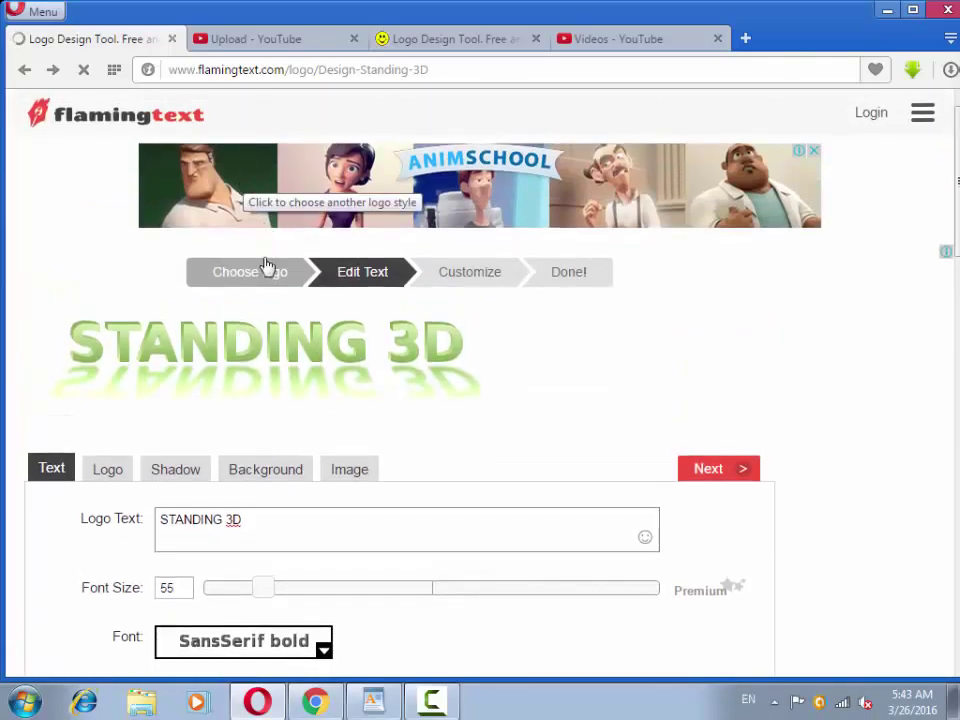
# Go back to choosing a logo and open the Flash animation design from the All Logos list.
pyautogui.click(267, 265)
pyautogui.scroll(-2, 360, 411)
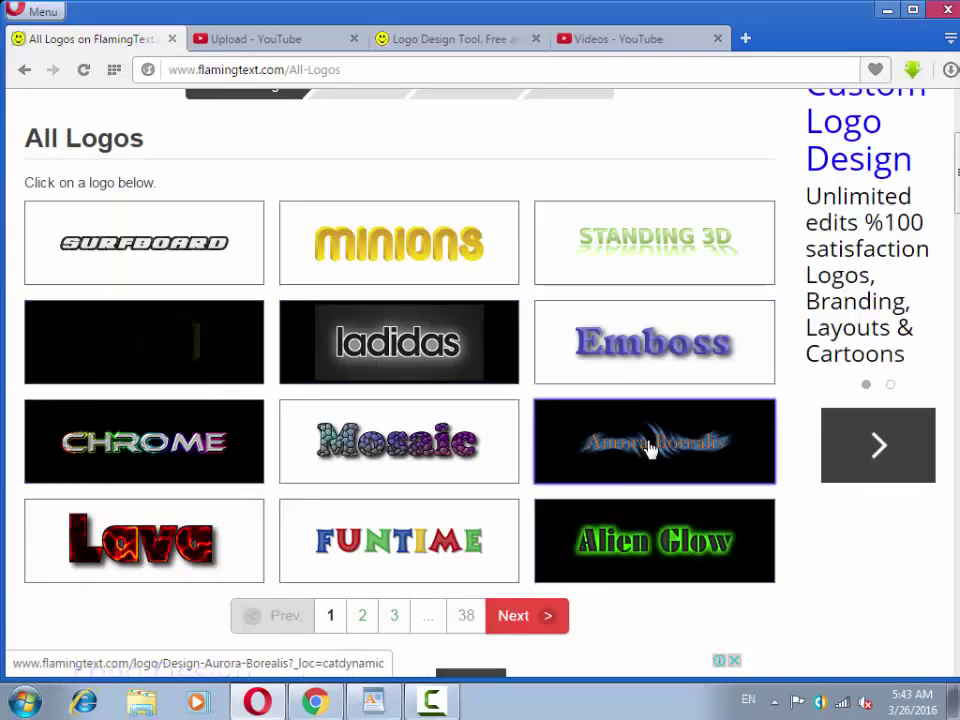
pyautogui.click(150, 354)
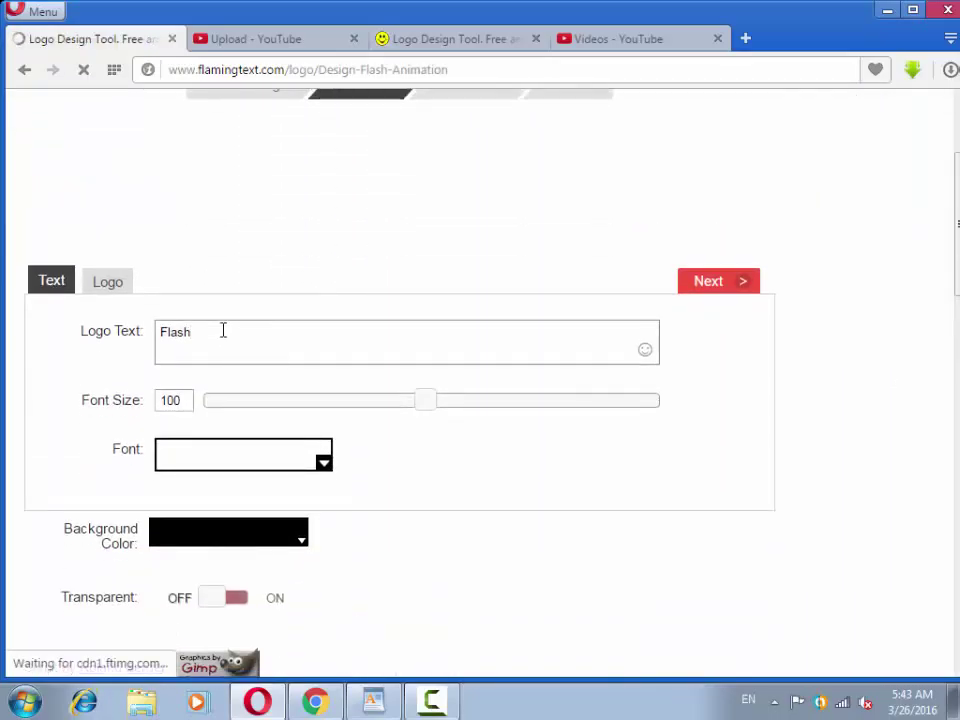
# Replace the logo text "Flash" with the creator's full name followed by "BS".
pyautogui.click(223, 330)
pyautogui.press('BackSpace')
pyautogui.press('BackSpace')
pyautogui.press('BackSpace')
pyautogui.press('BackSpace')
pyautogui.press('BackSpace')
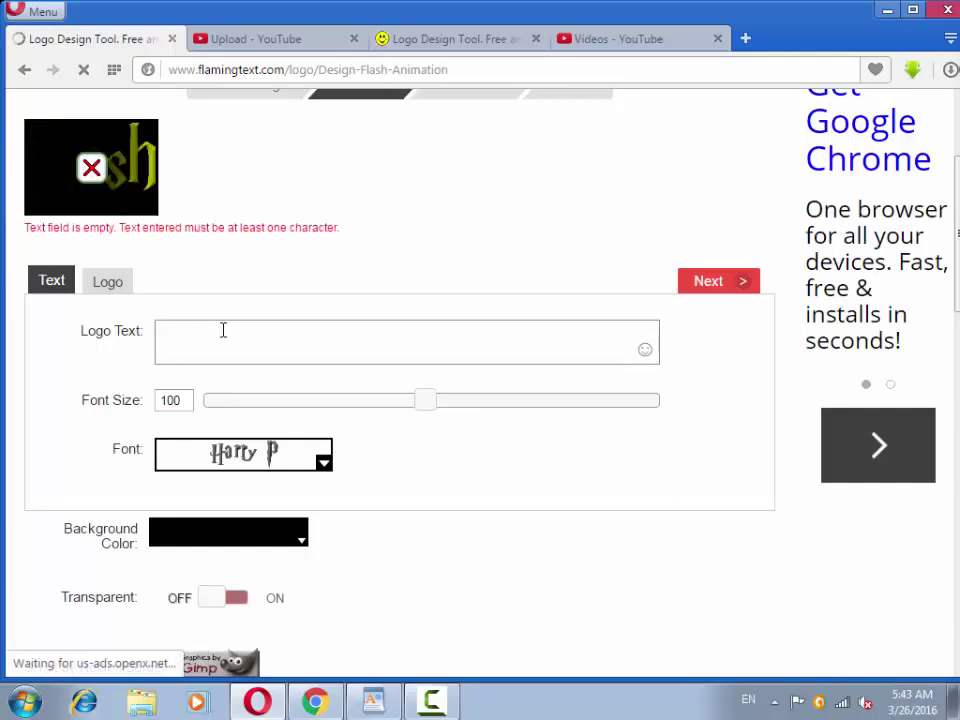
pyautogui.write('b')
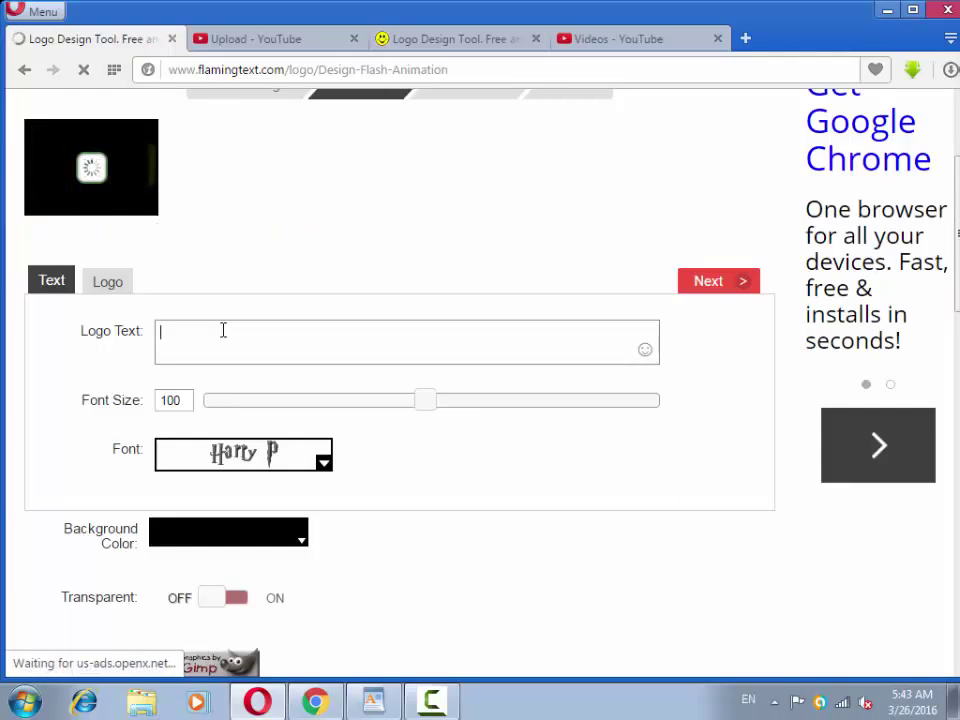
pyautogui.write('Bahadar A')
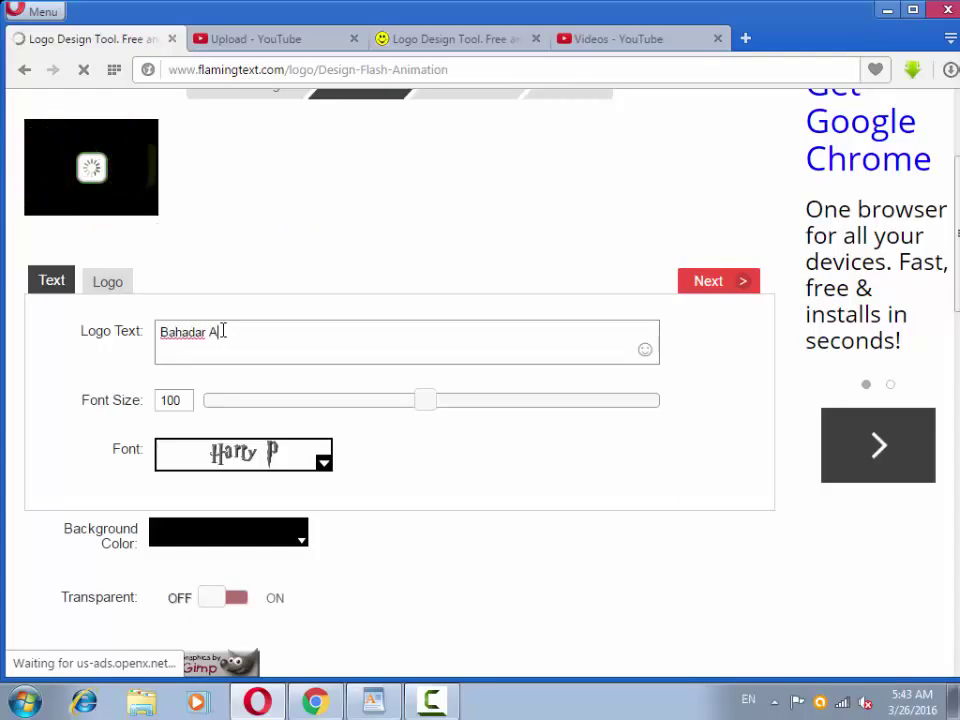
pyautogui.write('li')
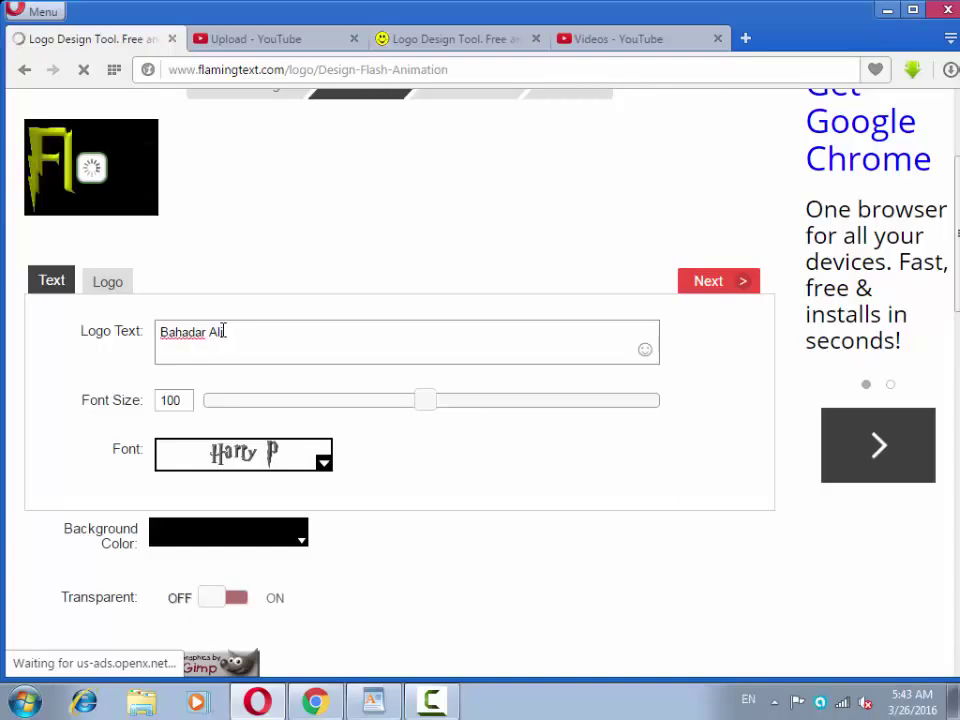
pyautogui.write('BS')
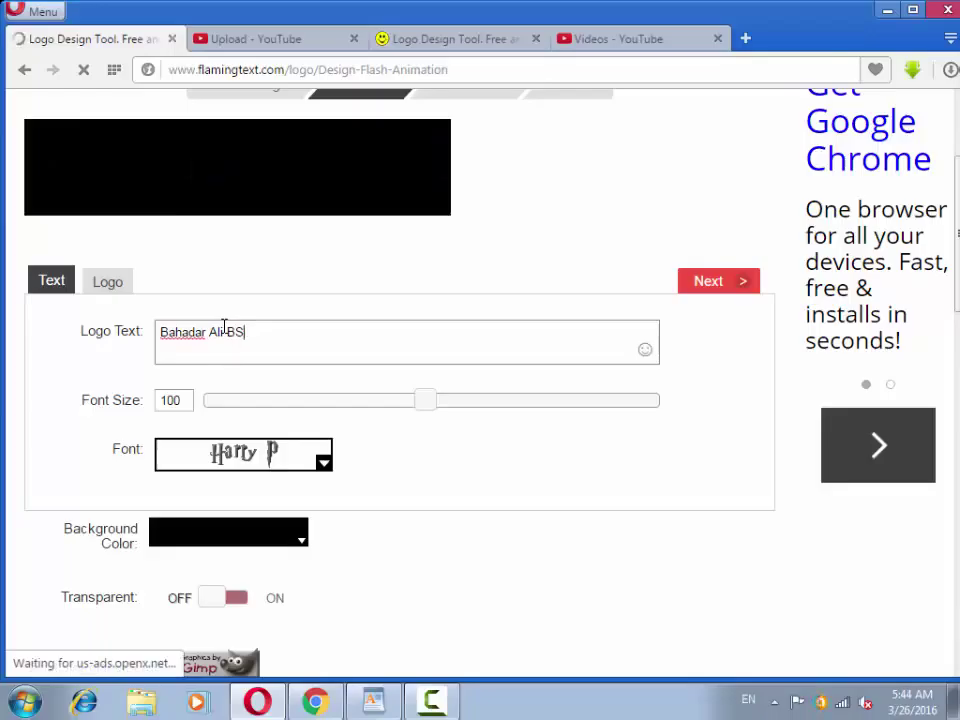
# Set the Flash logo's text color to dark red and return to its text settings.
pyautogui.click(108, 284)
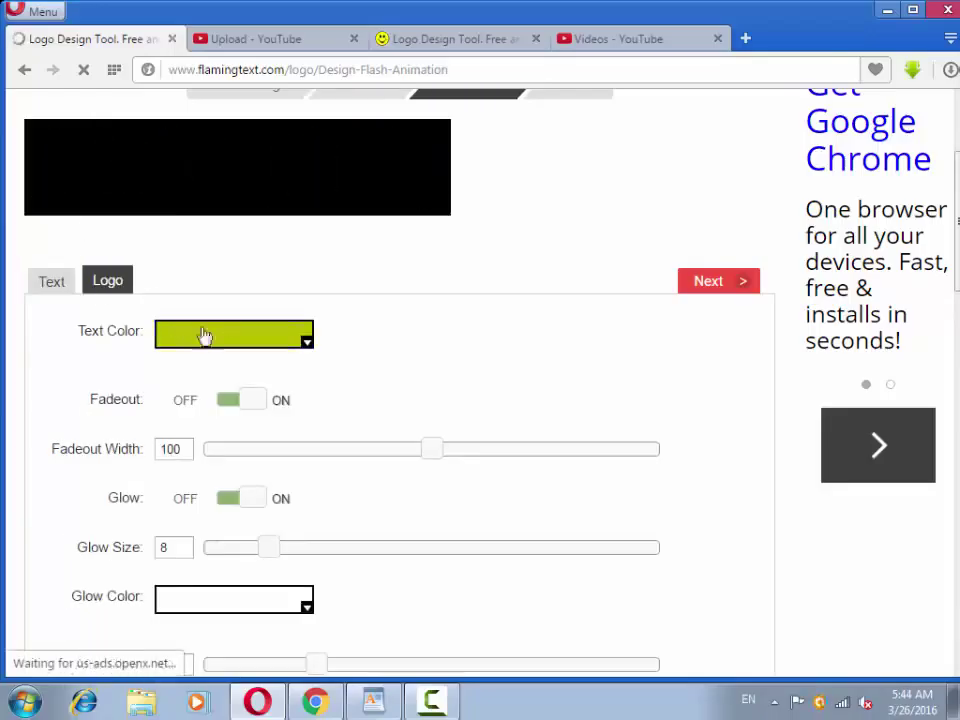
pyautogui.click(266, 340)
pyautogui.moveTo(455, 198); pyautogui.dragTo(455, 228)
pyautogui.click(451, 297)
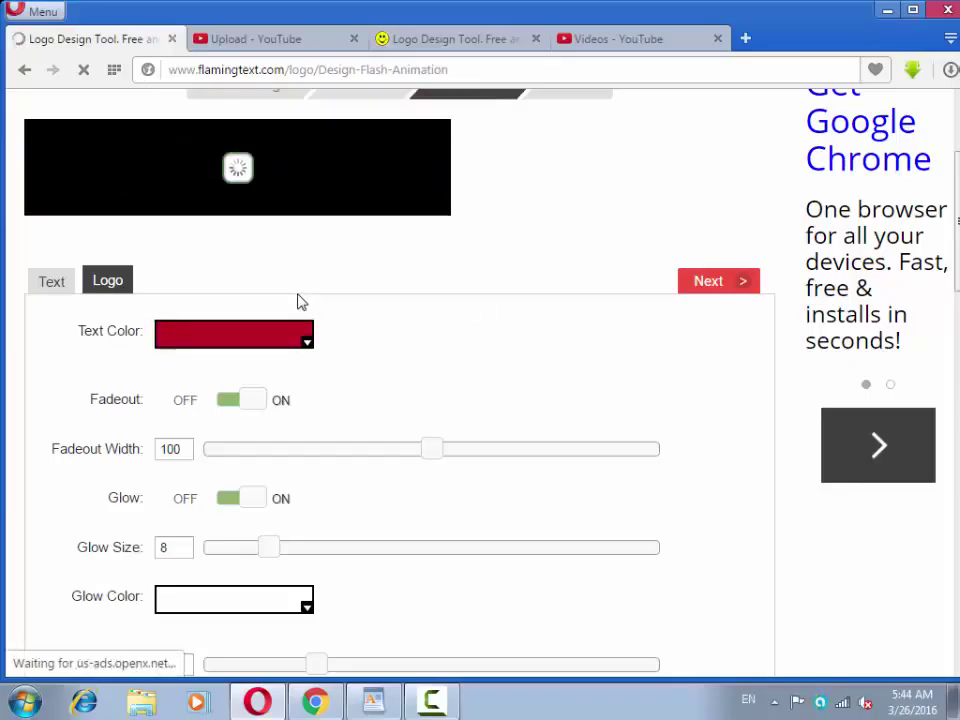
pyautogui.scroll(3, 297, 301)
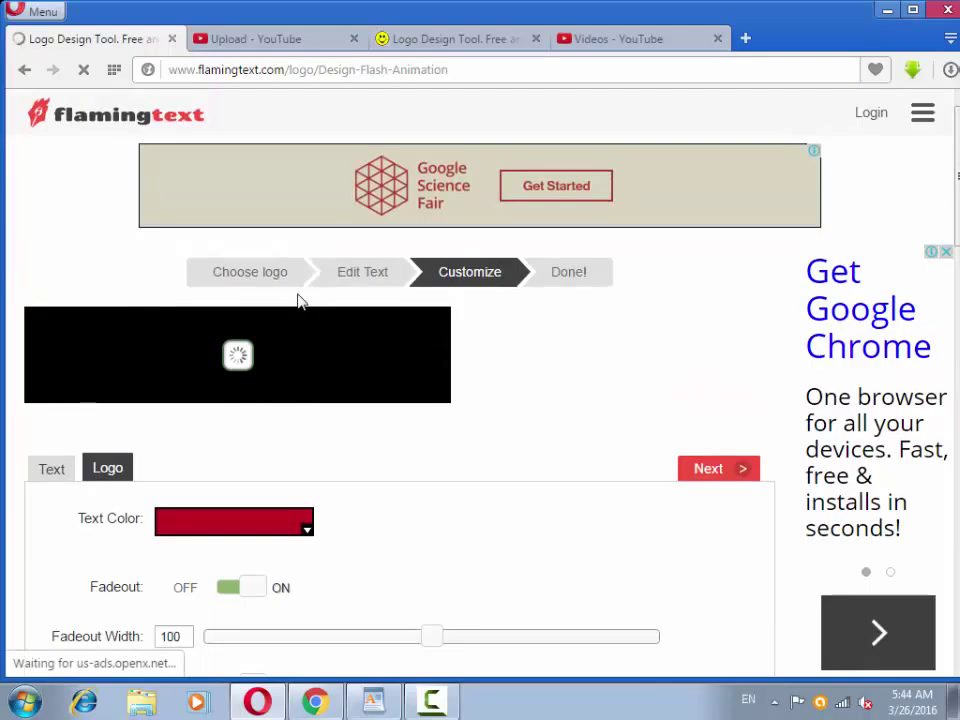
pyautogui.scroll(-1, 281, 386)
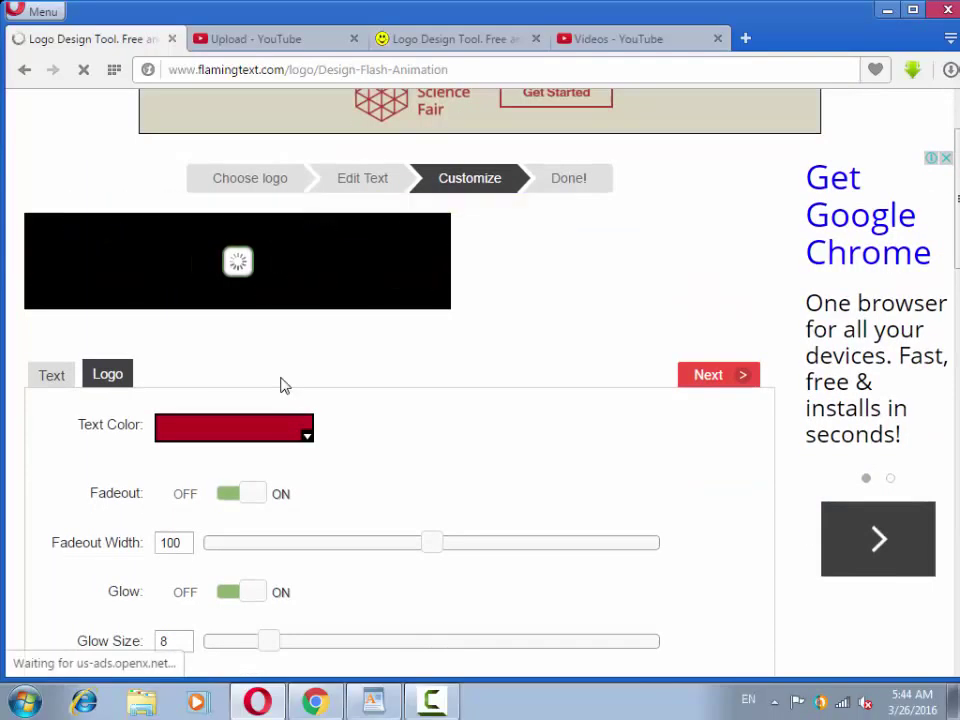
pyautogui.click(74, 386)
pyautogui.scroll(1, 145, 354)
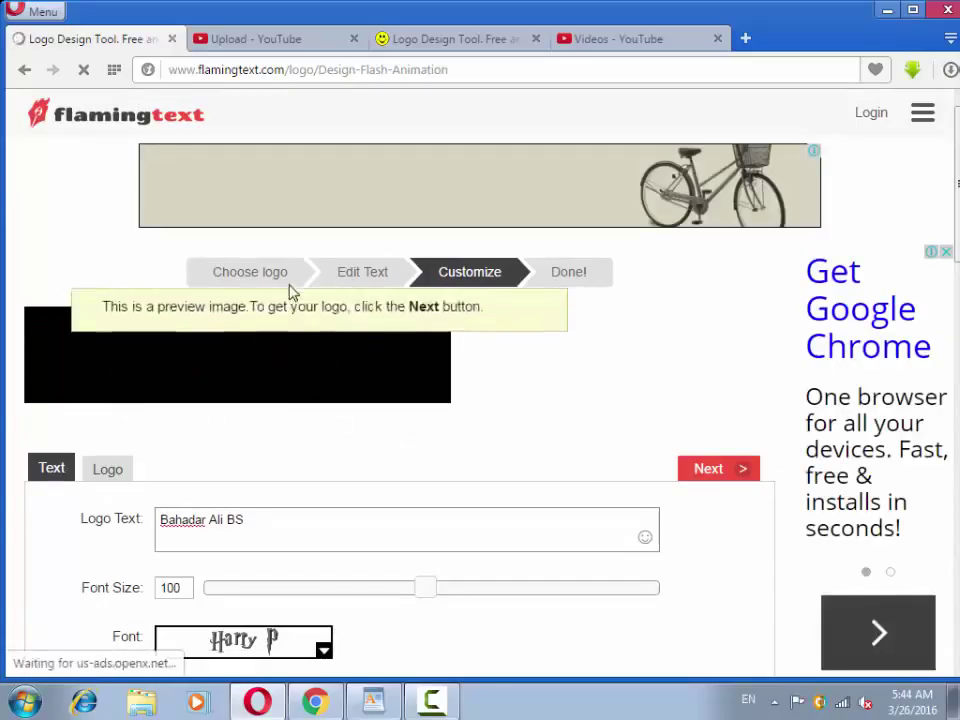
# Return to the All Logos list and open the Alien Glow animation design.
pyautogui.click(265, 275)
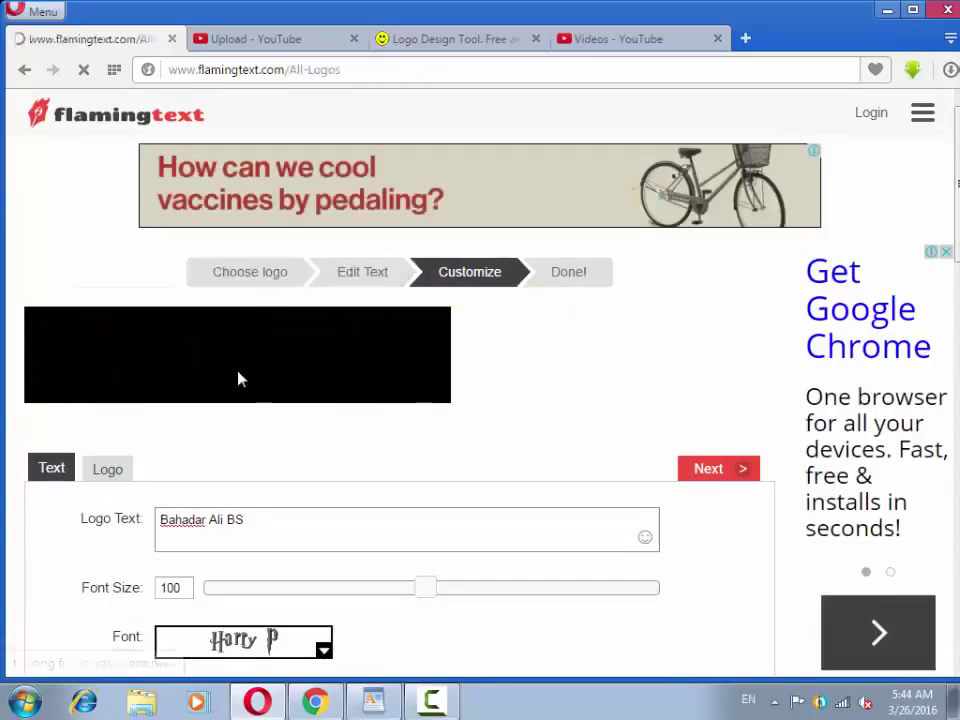
pyautogui.scroll(-3, 321, 358)
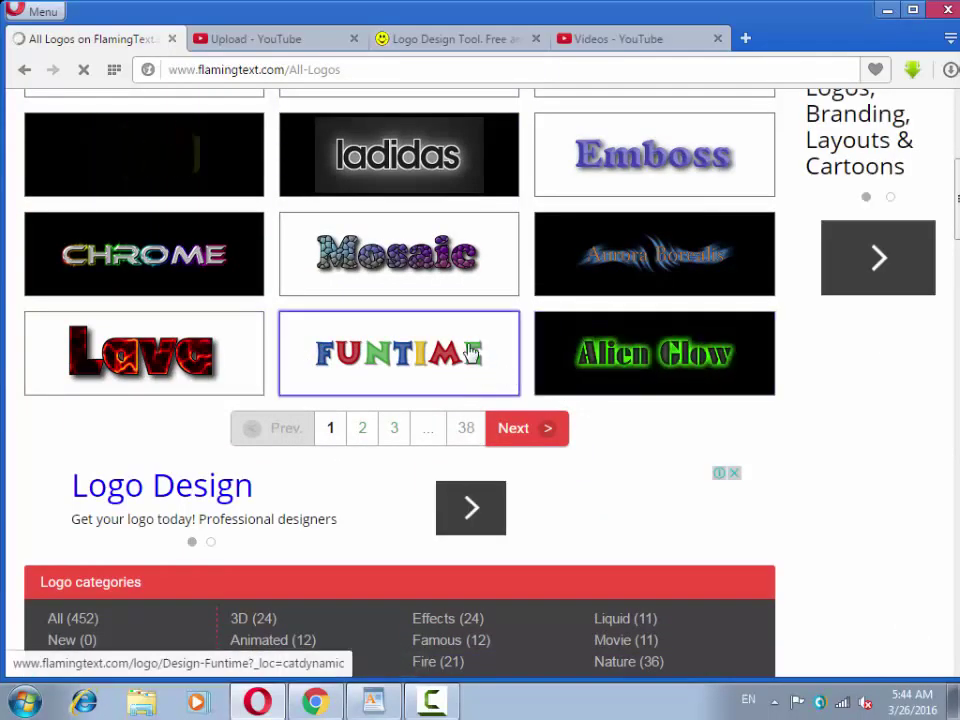
pyautogui.scroll(-3, 210, 400)
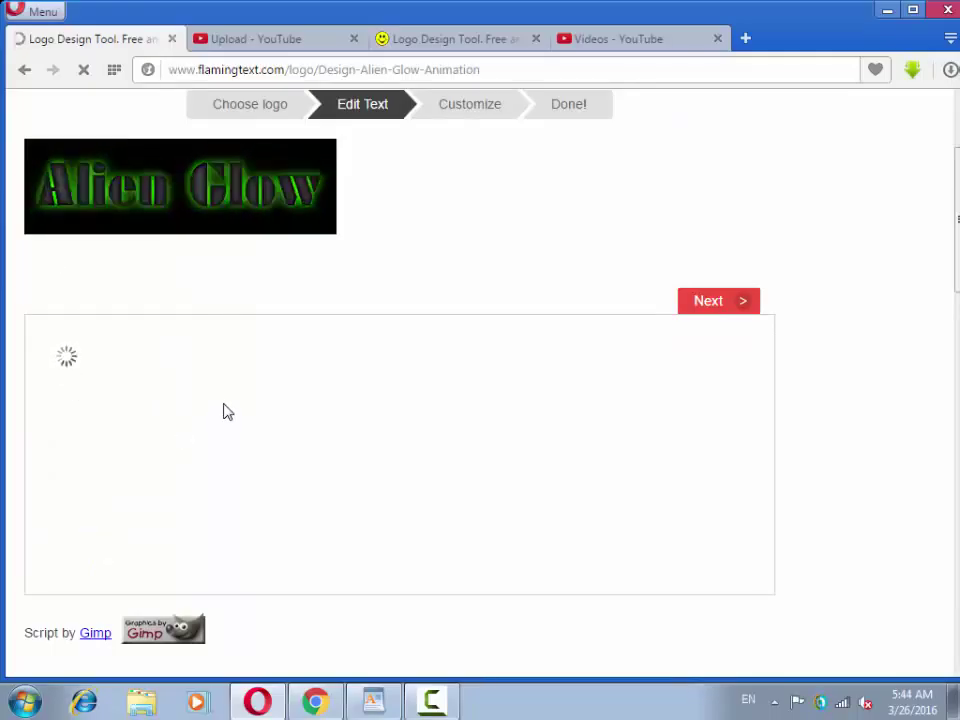
pyautogui.scroll(-6, 184, 343)
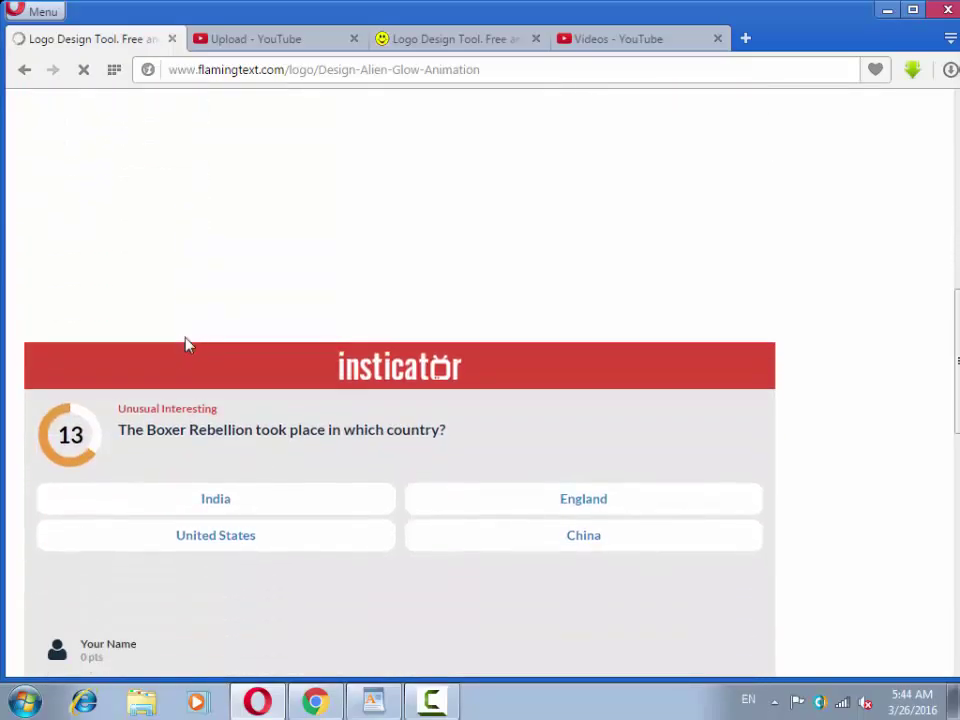
pyautogui.scroll(-6, 184, 343)
pyautogui.scroll(12, 186, 345)
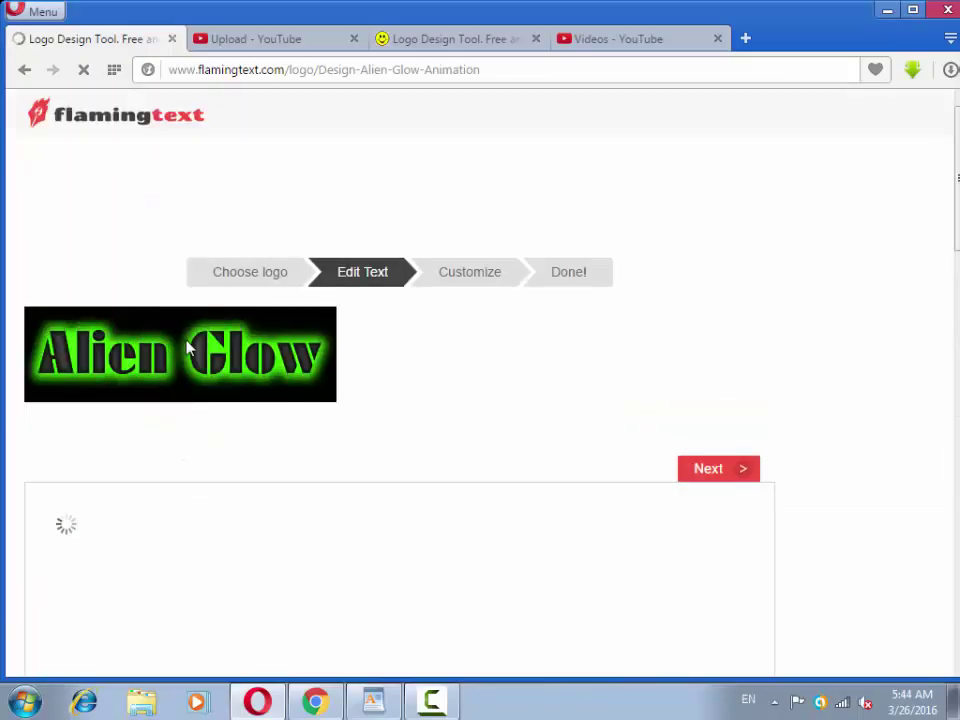
pyautogui.moveTo(188, 346)
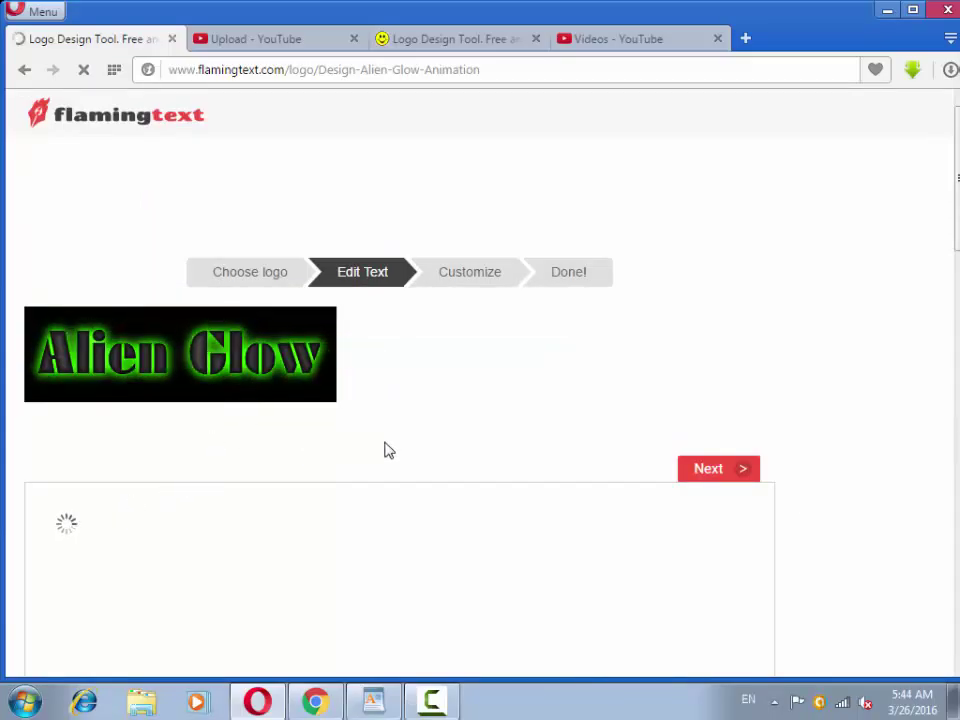
pyautogui.scroll(-2, 253, 409)
pyautogui.scroll(1, 268, 383)
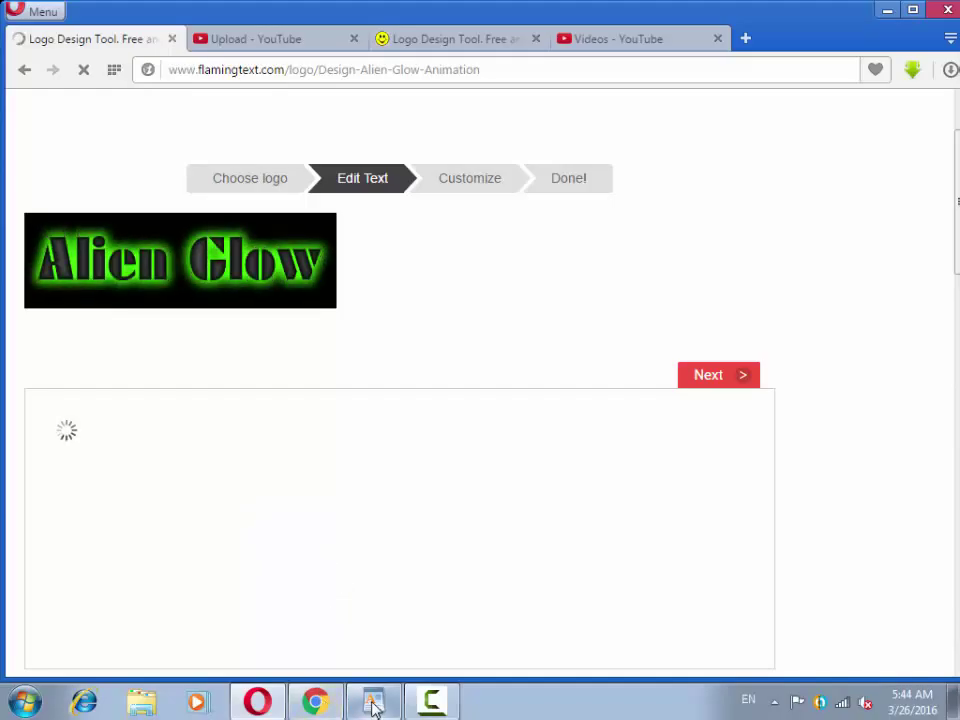
# Switch back to the WordPad document and add three more blank lines below "SAMJHYN".
pyautogui.click(384, 670)
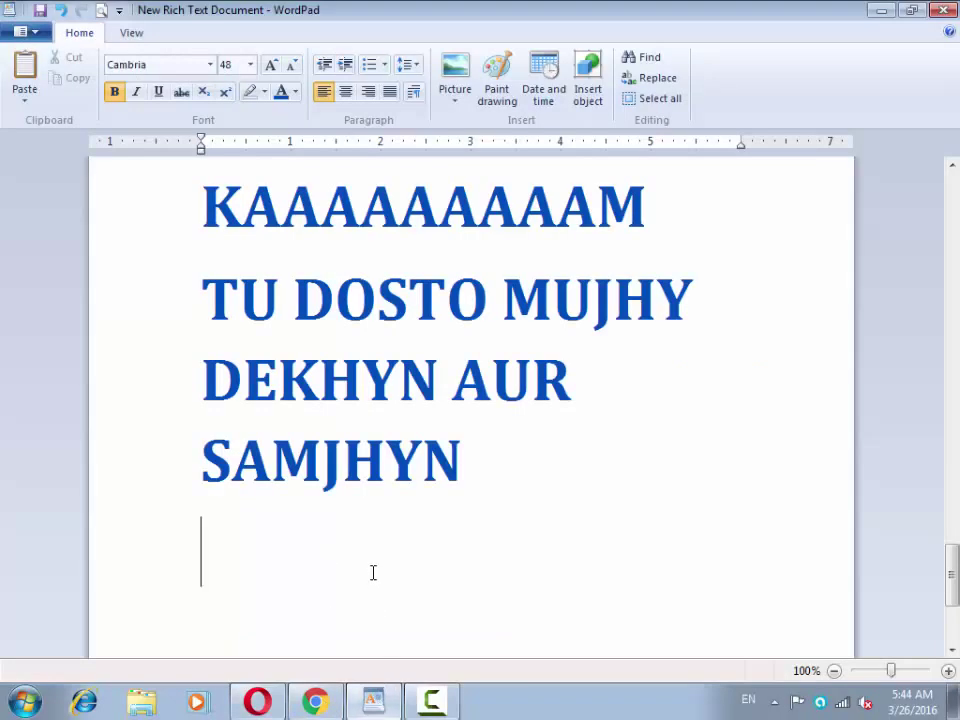
pyautogui.press('Return')
pyautogui.press('Return')
pyautogui.press('Return')
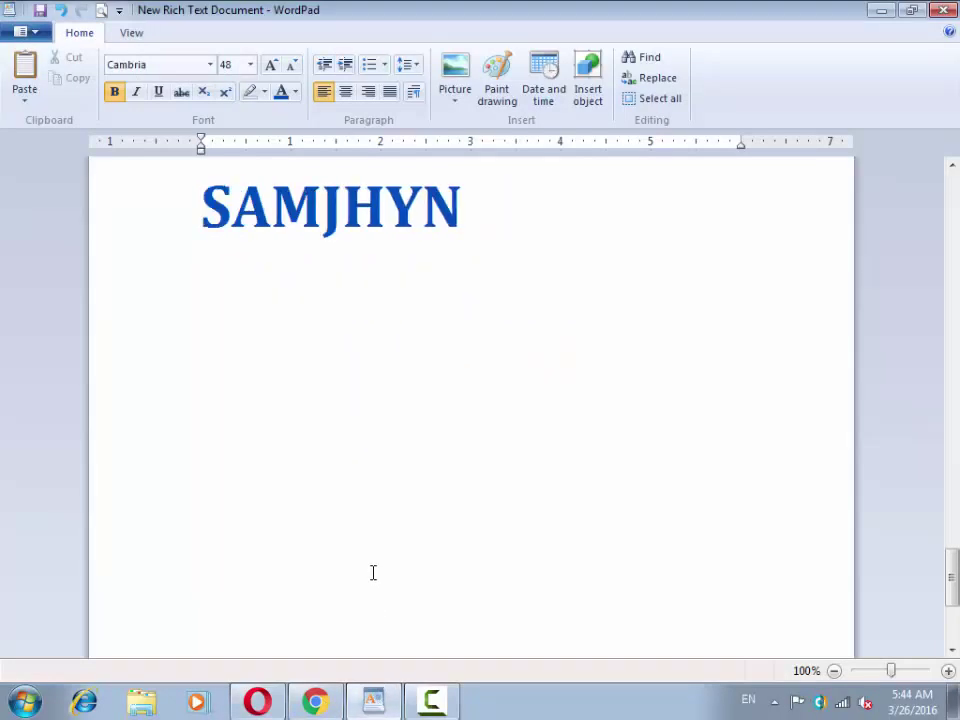
# Write "dosto kuch net problem aa rahi hai thorha wait" below "SAMJHYN" in the document.
pyautogui.write('dosto ')
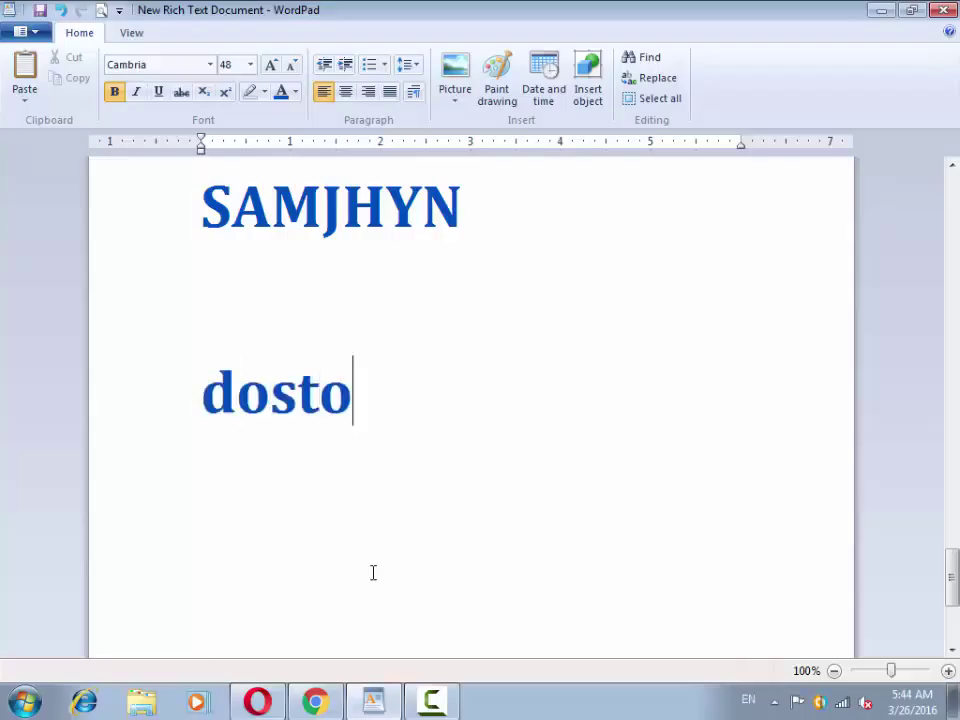
pyautogui.write('ku')
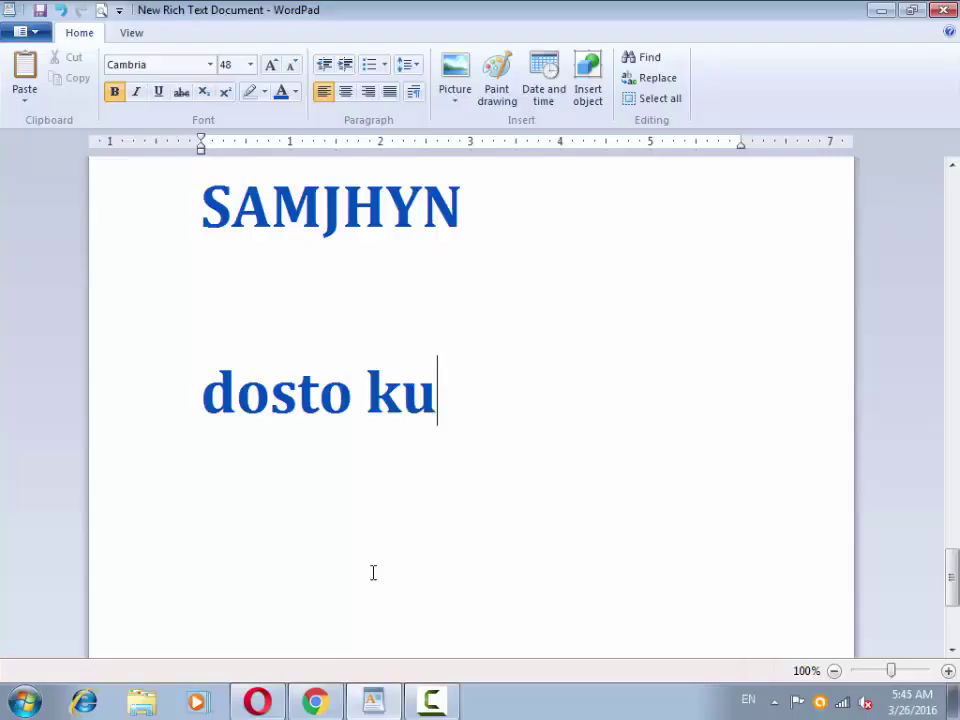
pyautogui.write('ch')
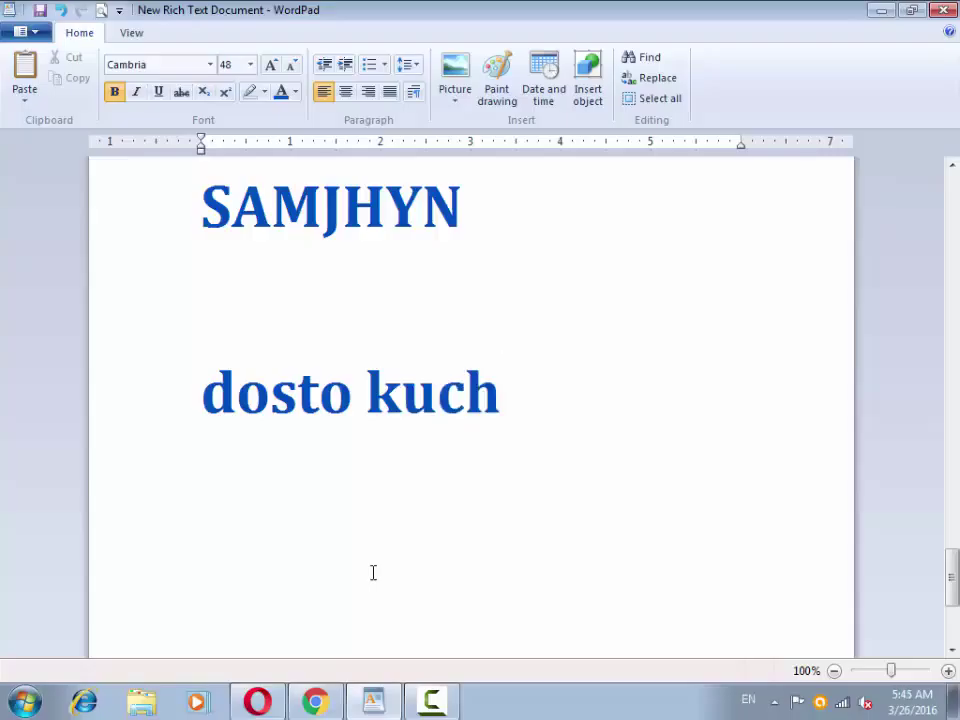
pyautogui.write('  net')
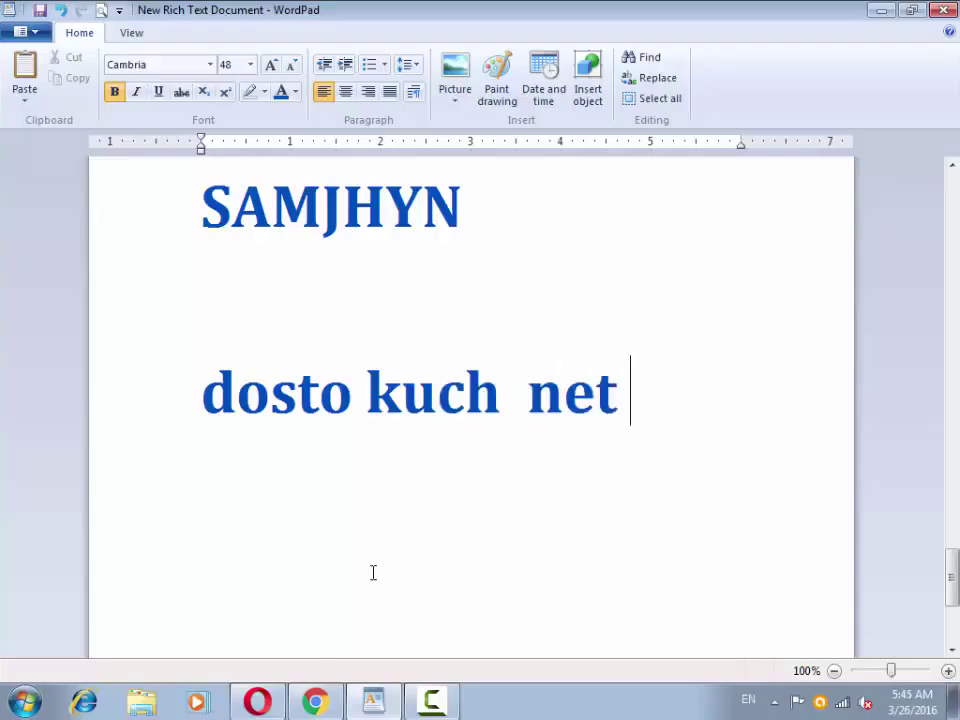
pyautogui.write(' probl')
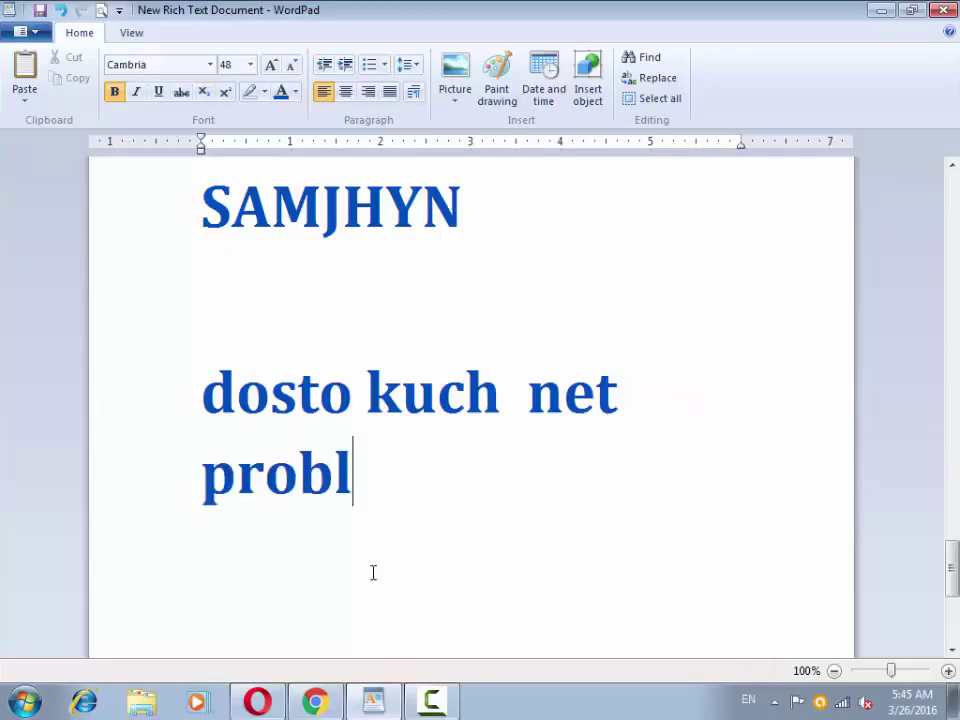
pyautogui.write('em aa ')
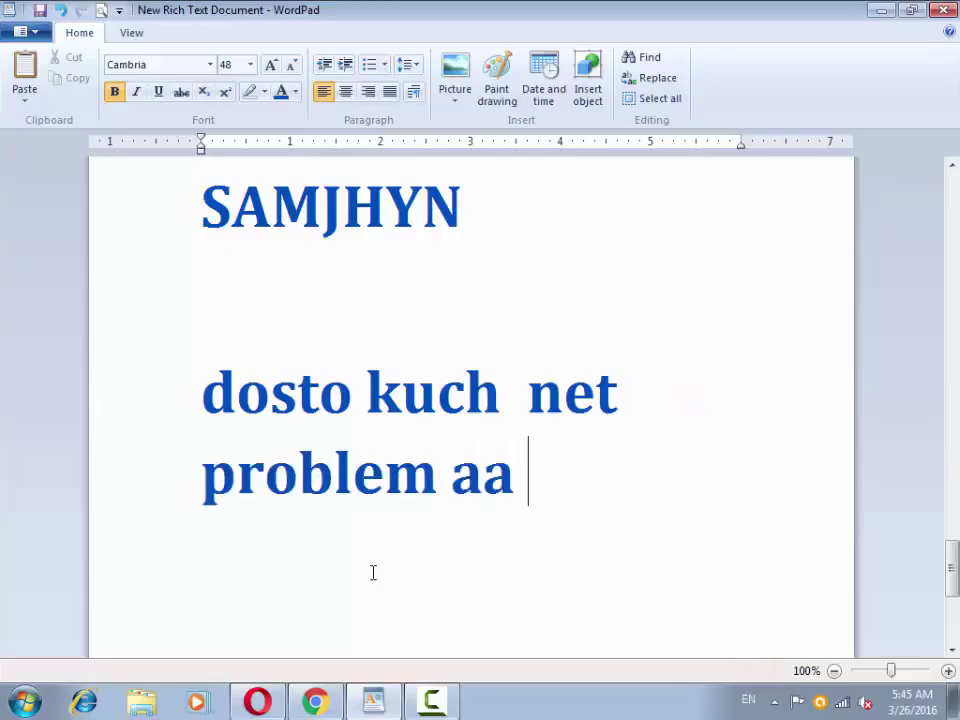
pyautogui.write('rahi hai')
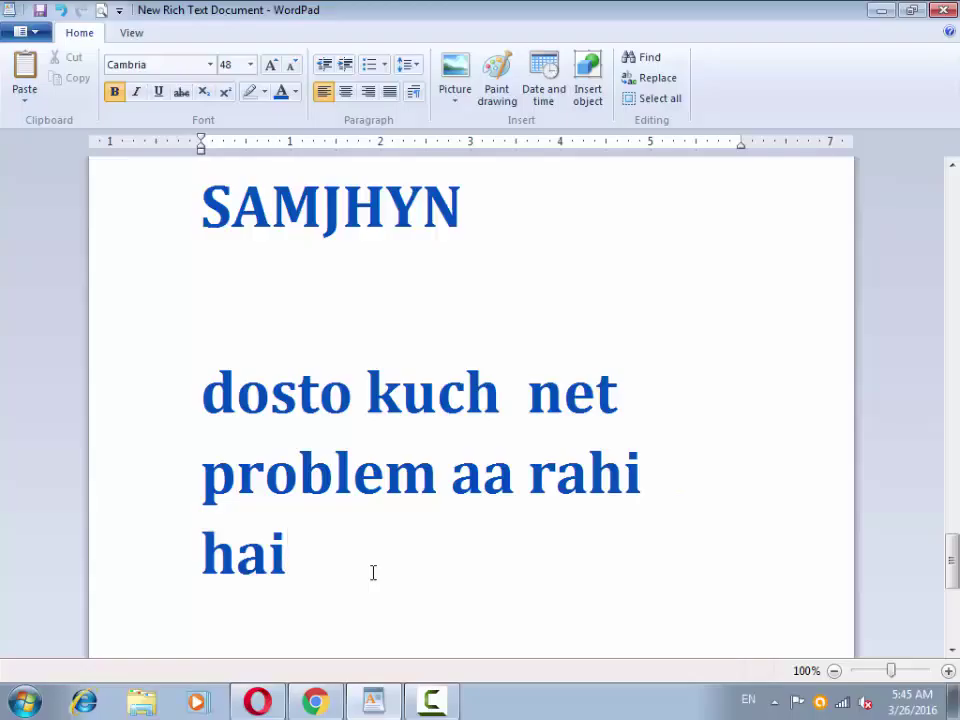
pyautogui.write(' tho')
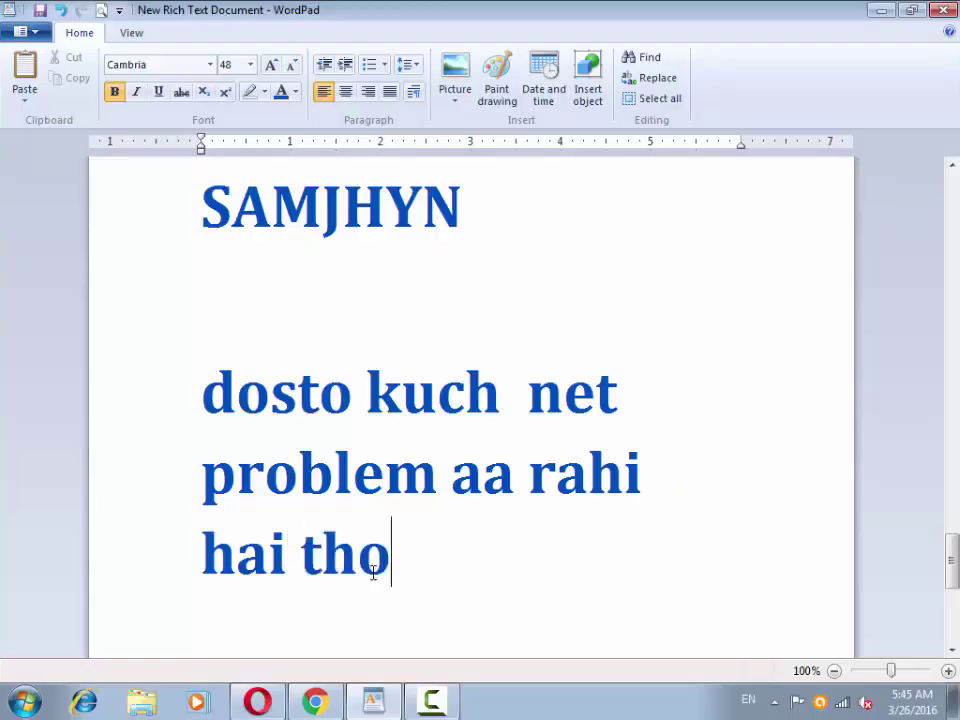
pyautogui.write('rha wait')
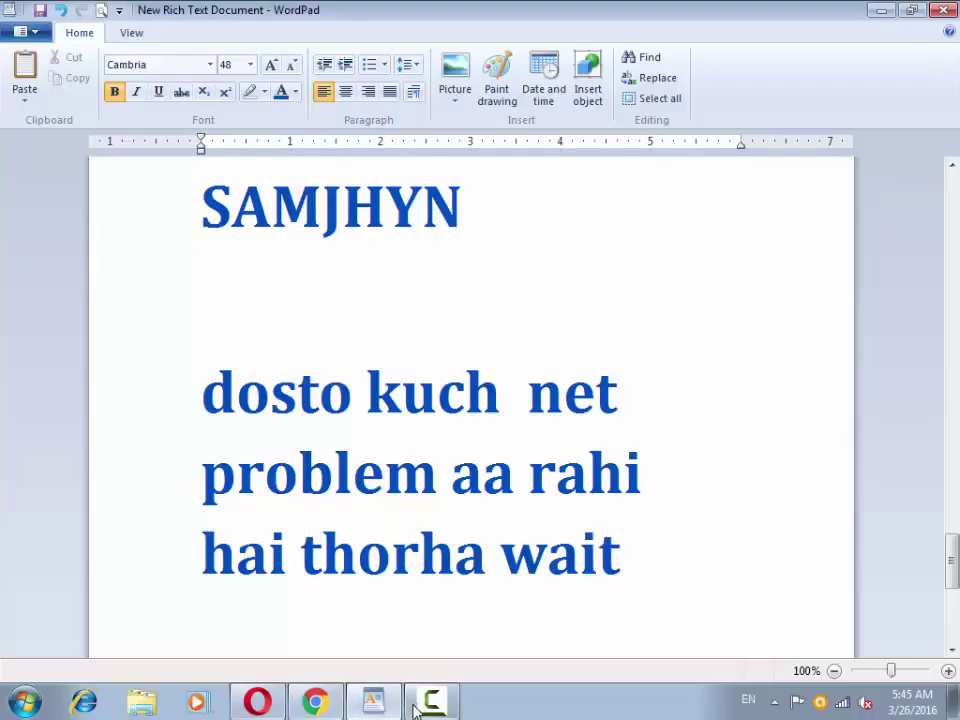
# Switch to the Opera browser and reload the Alien Glow animation design page.
pyautogui.click(256, 701)
pyautogui.scroll(-3, 257, 450)
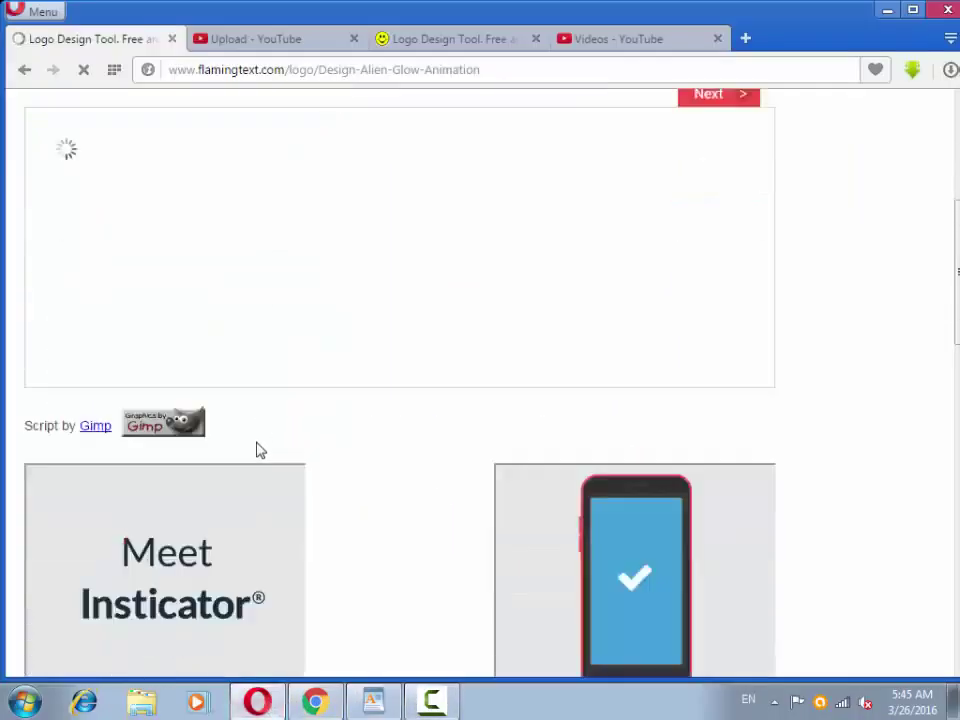
pyautogui.scroll(2, 257, 450)
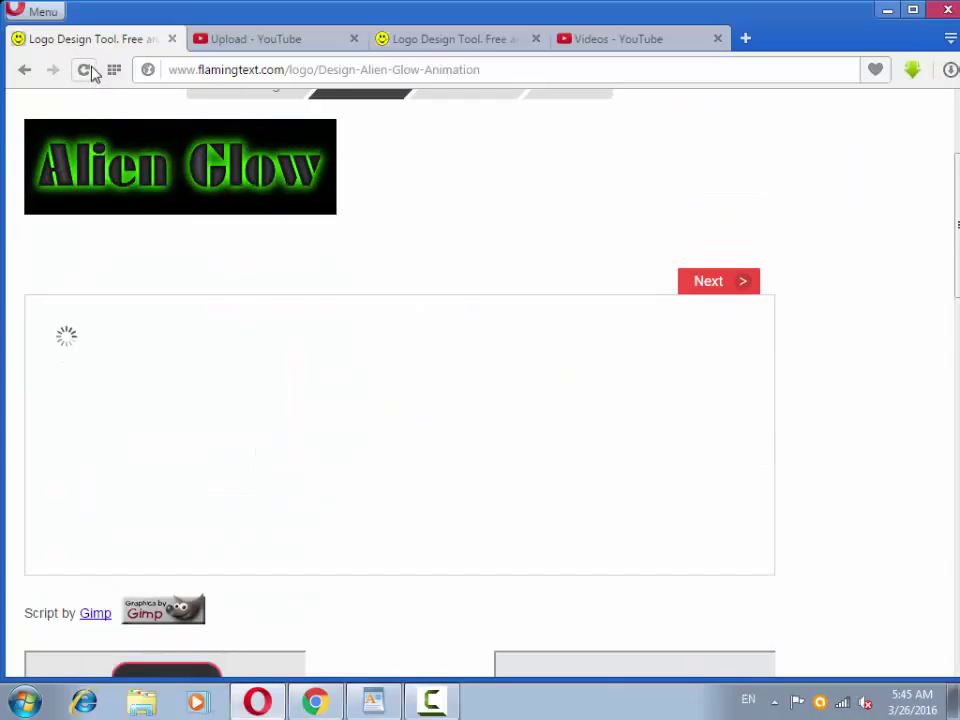
pyautogui.click(88, 70)
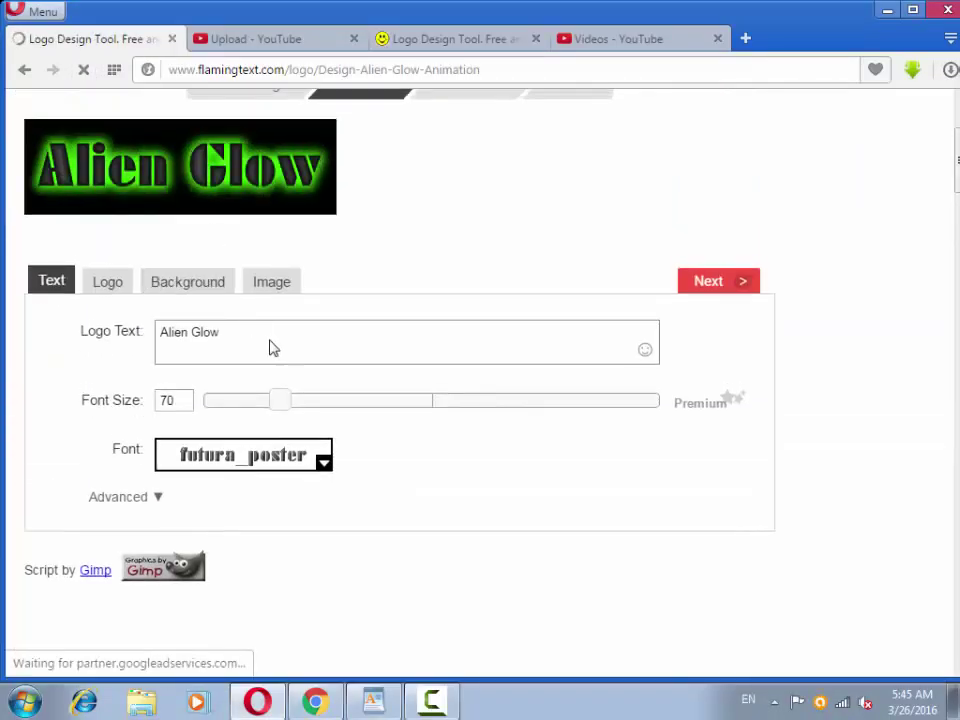
# Replace the logo text "Alien Glow" with the creator's full name followed by "BS".
pyautogui.moveTo(243, 331); pyautogui.dragTo(129, 332)
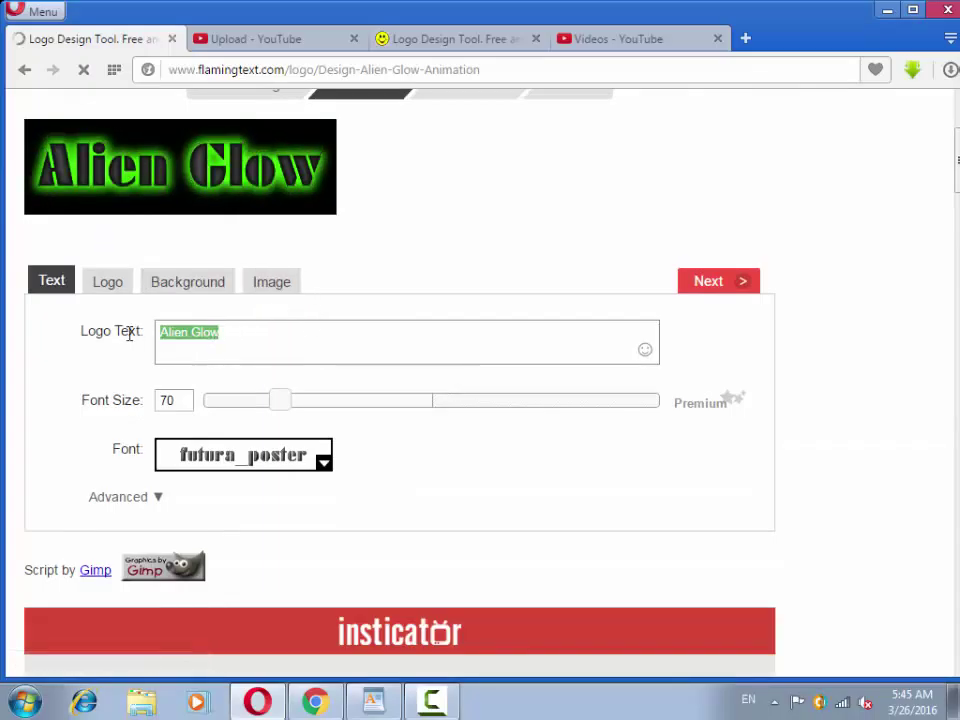
pyautogui.press('BackSpace')
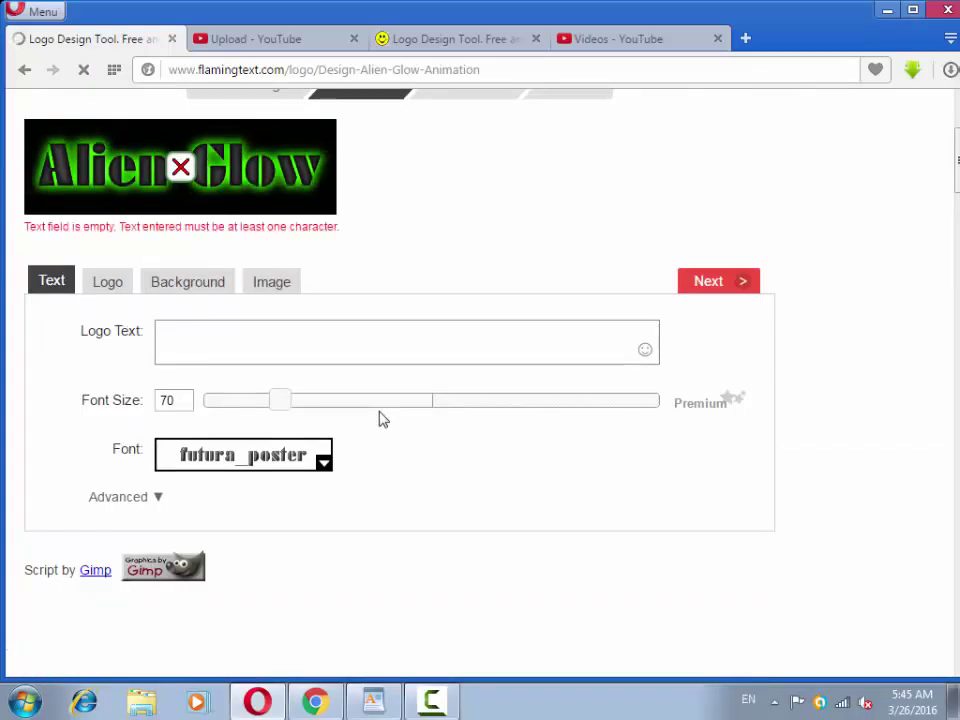
pyautogui.write('Bahada')
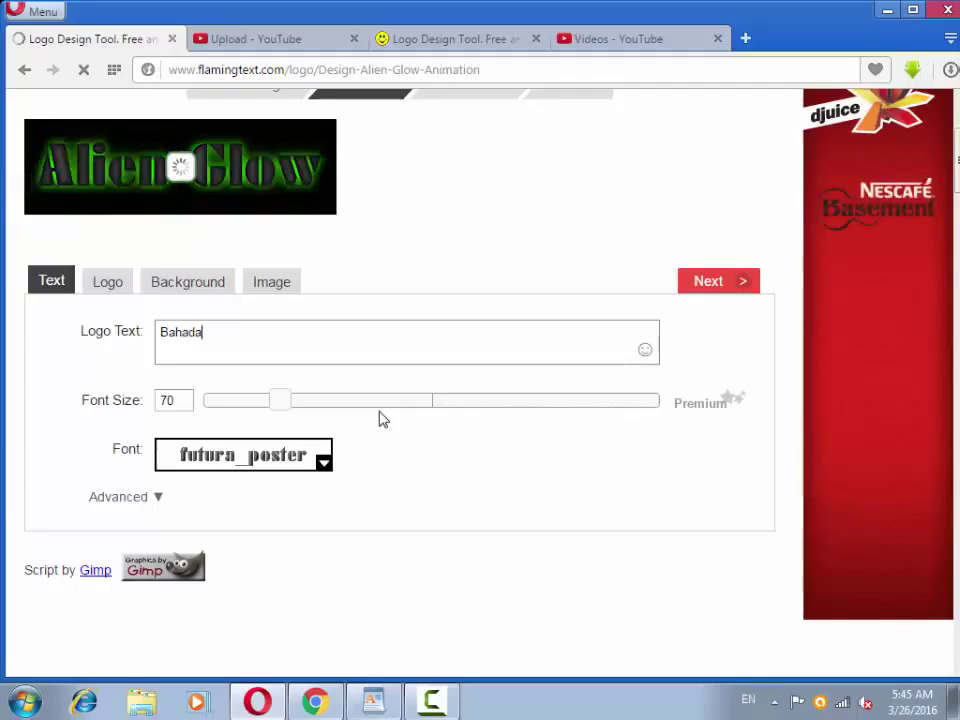
pyautogui.write('r Ali')
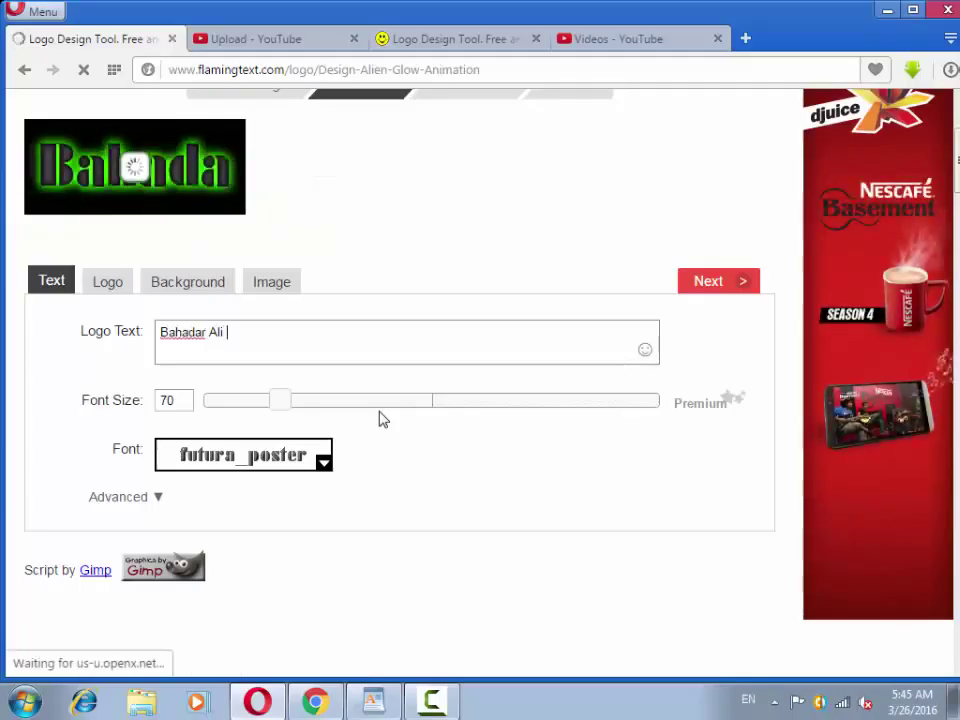
pyautogui.write(' Bs')
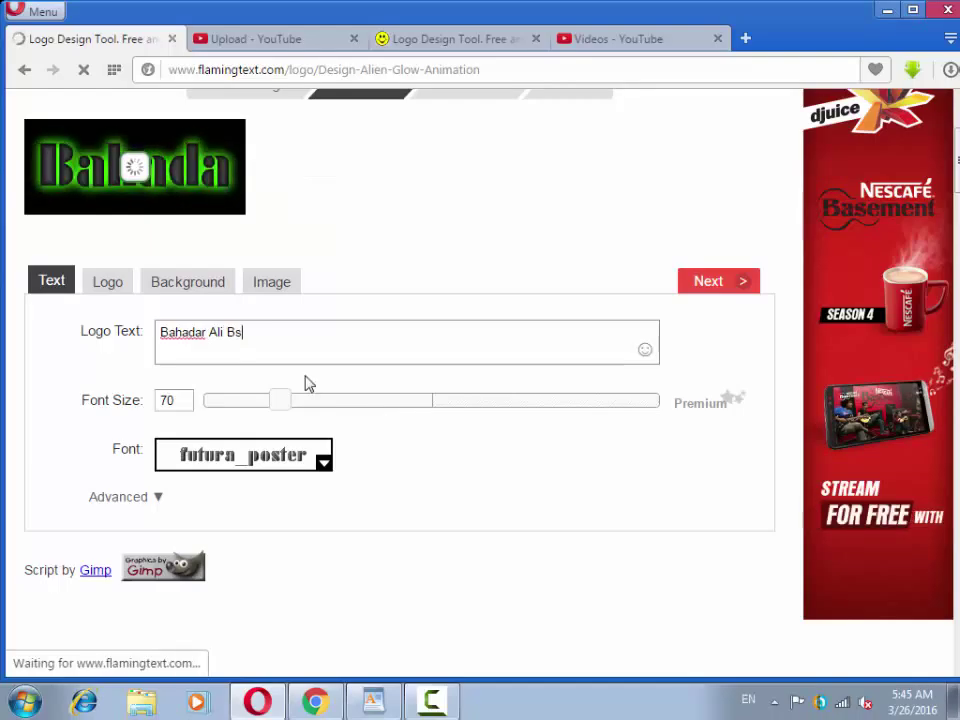
pyautogui.press('BackSpace')
pyautogui.write('S')
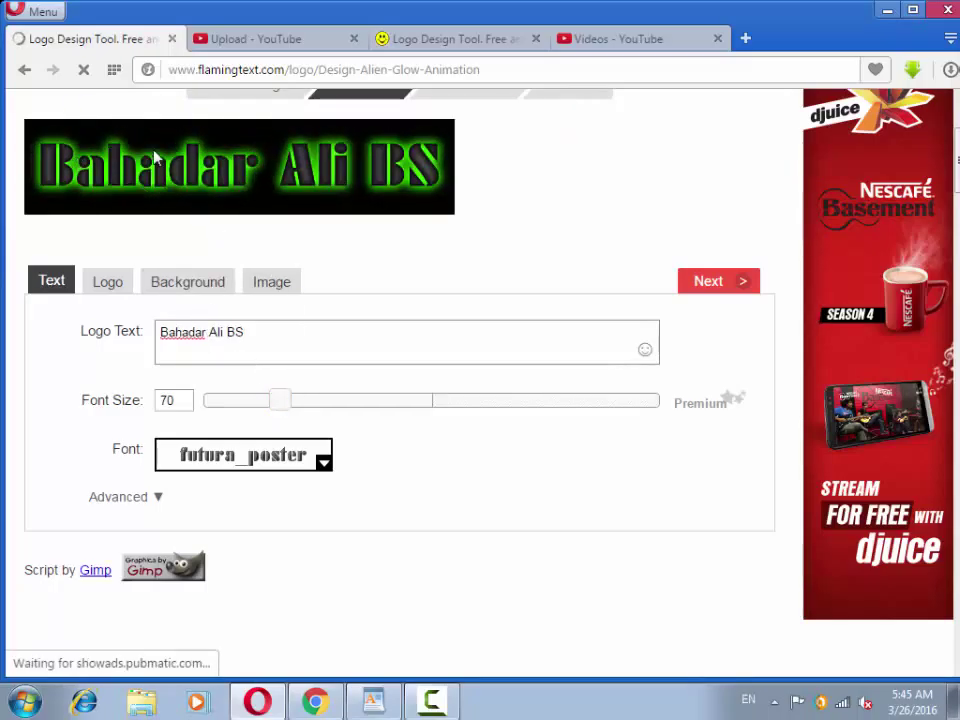
# Proceed from text editing to generate the finished Alien Glow logo and show its download options.
pyautogui.scroll(2, 305, 213)
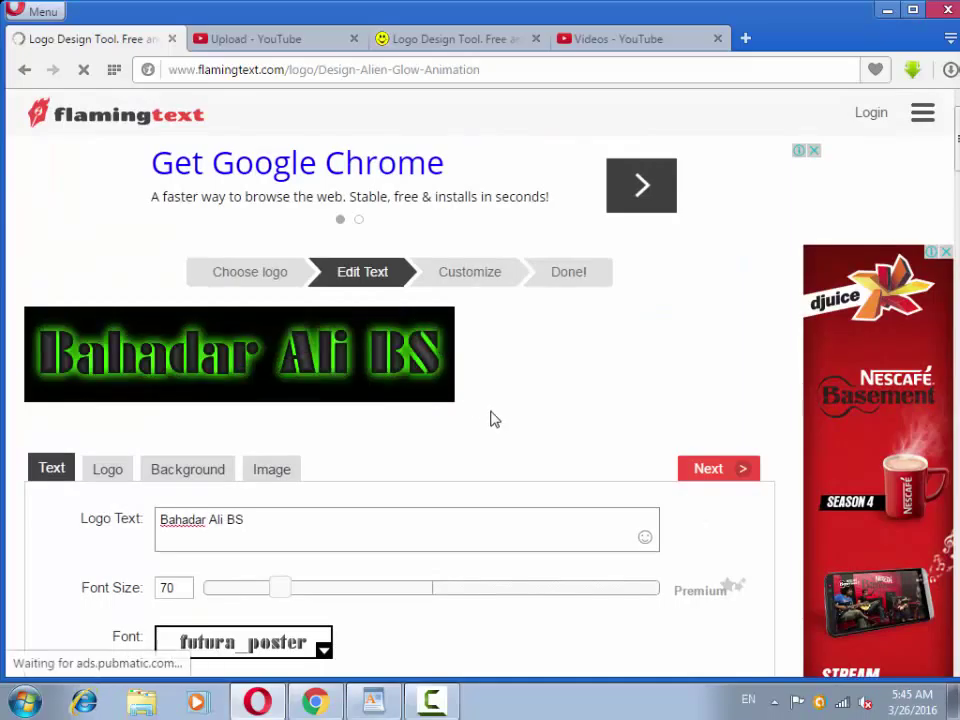
pyautogui.click(712, 478)
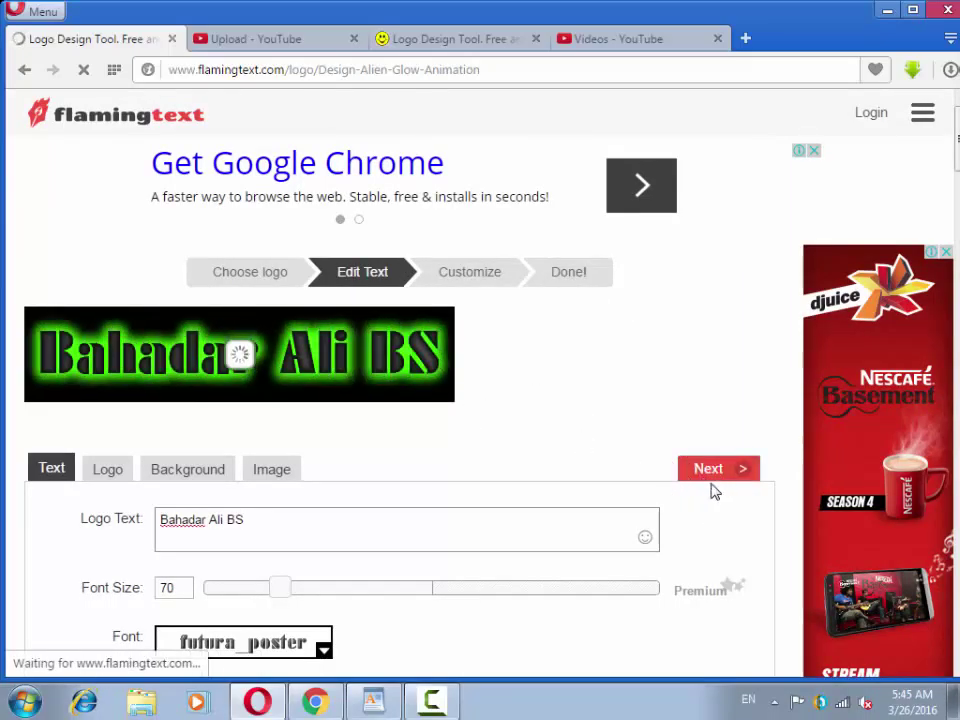
pyautogui.scroll(-2, 707, 484)
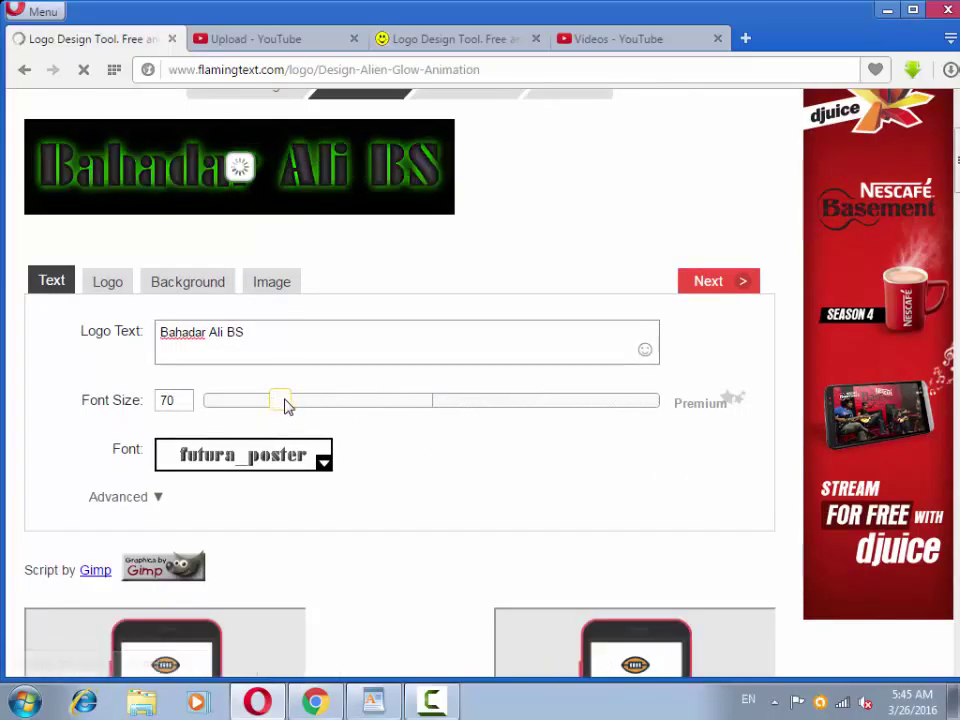
pyautogui.moveTo(285, 405); pyautogui.dragTo(311, 407)
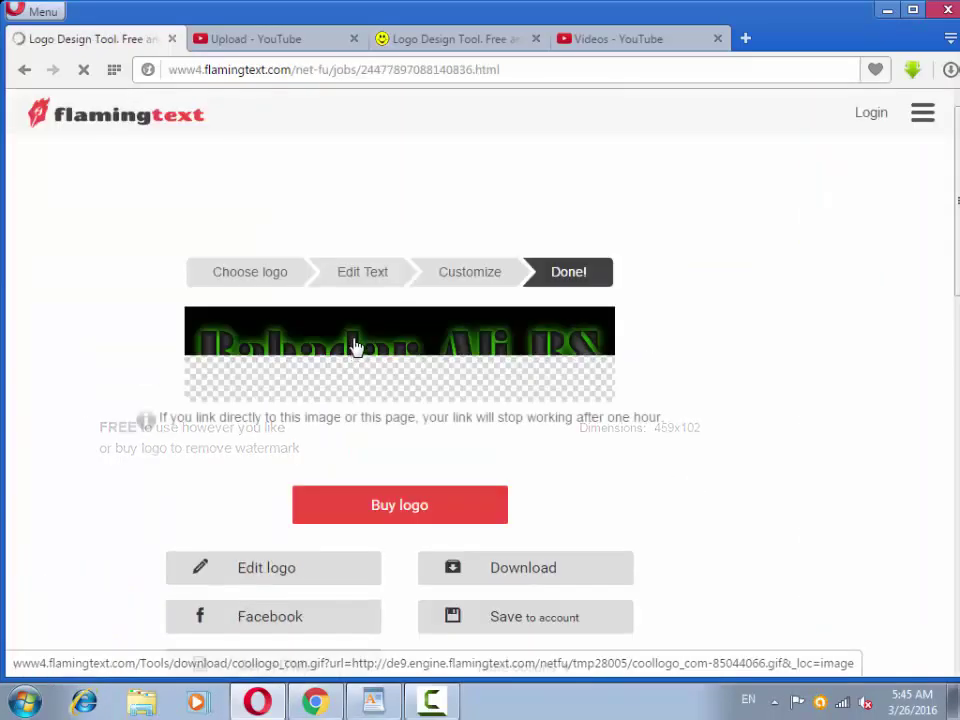
pyautogui.scroll(-1, 360, 368)
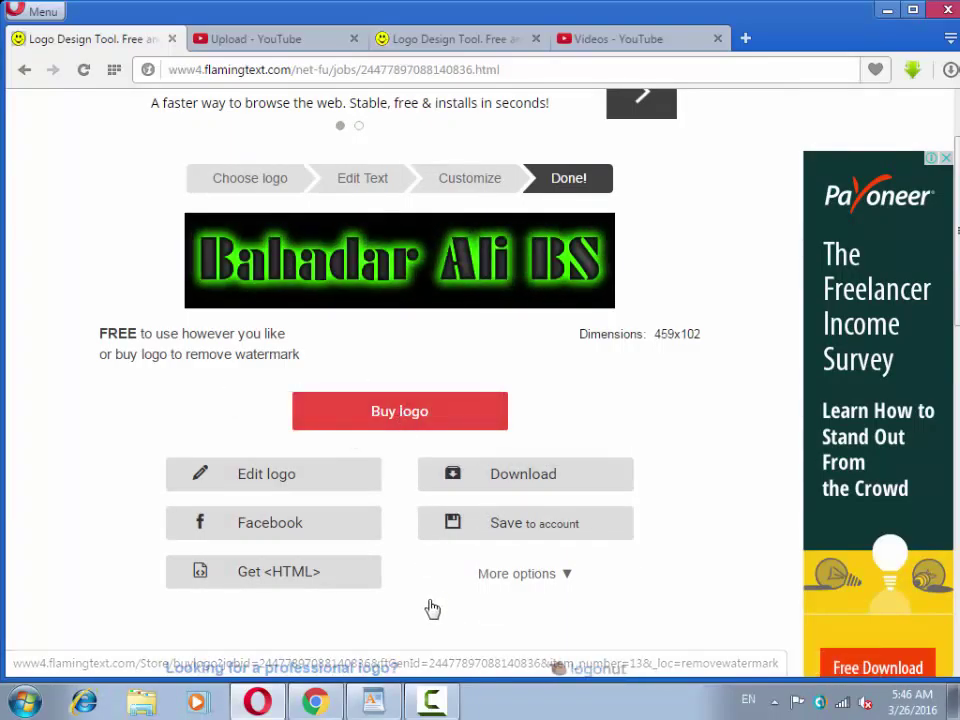
# Switch back to the WordPad document and write "yahan par clik nahi karna" below the wait message, leaving a blank line between.
pyautogui.moveTo(440, 705)
pyautogui.click(373, 701)
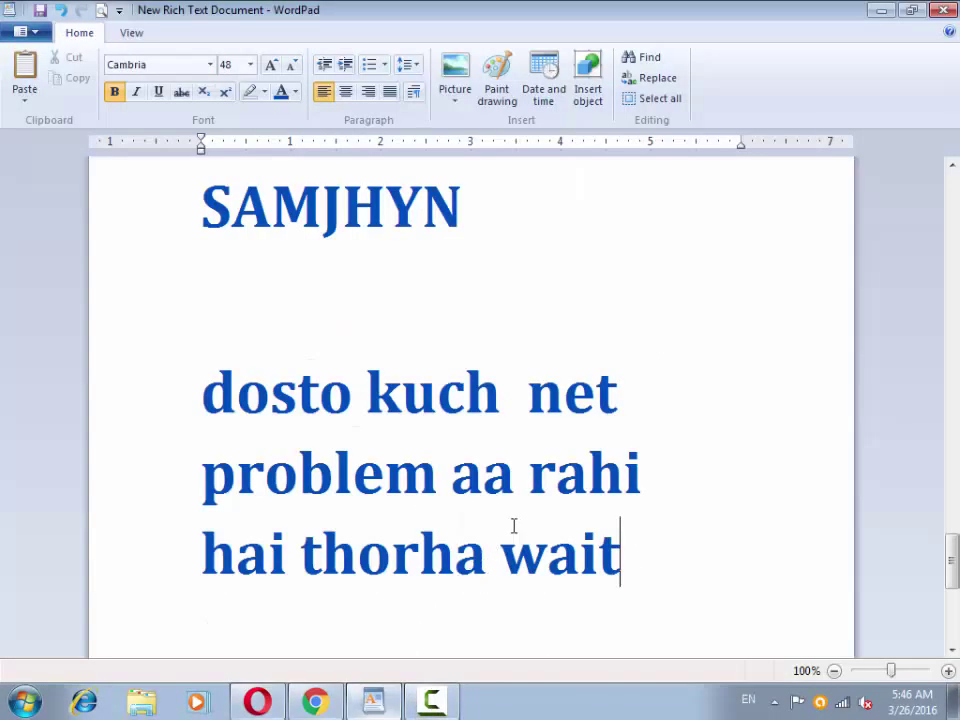
pyautogui.press('Return')
pyautogui.press('Return')
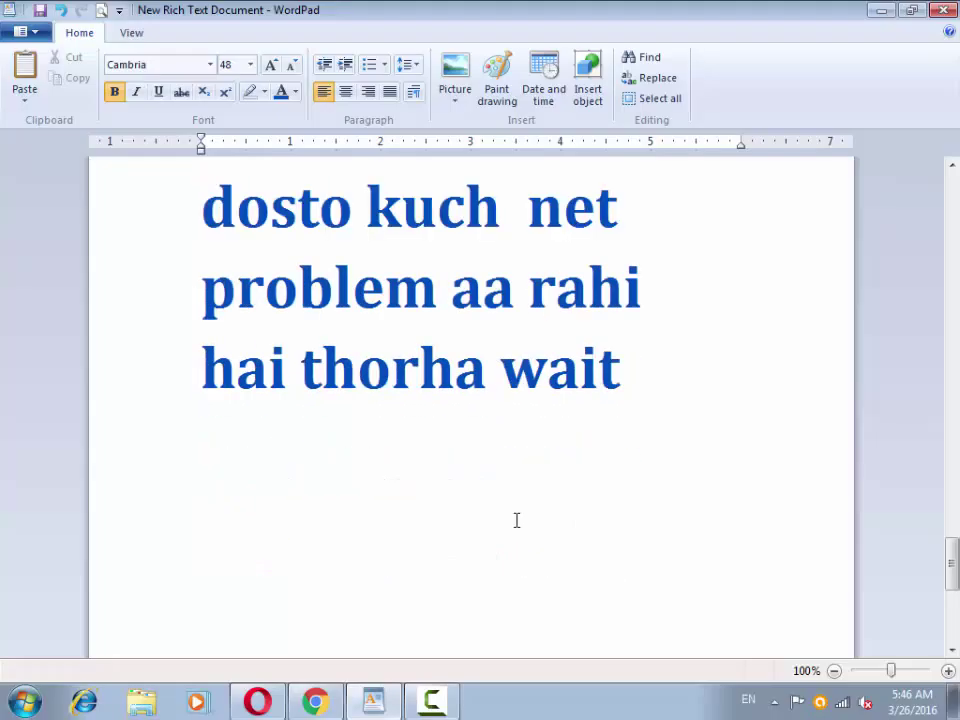
pyautogui.write('yahan')
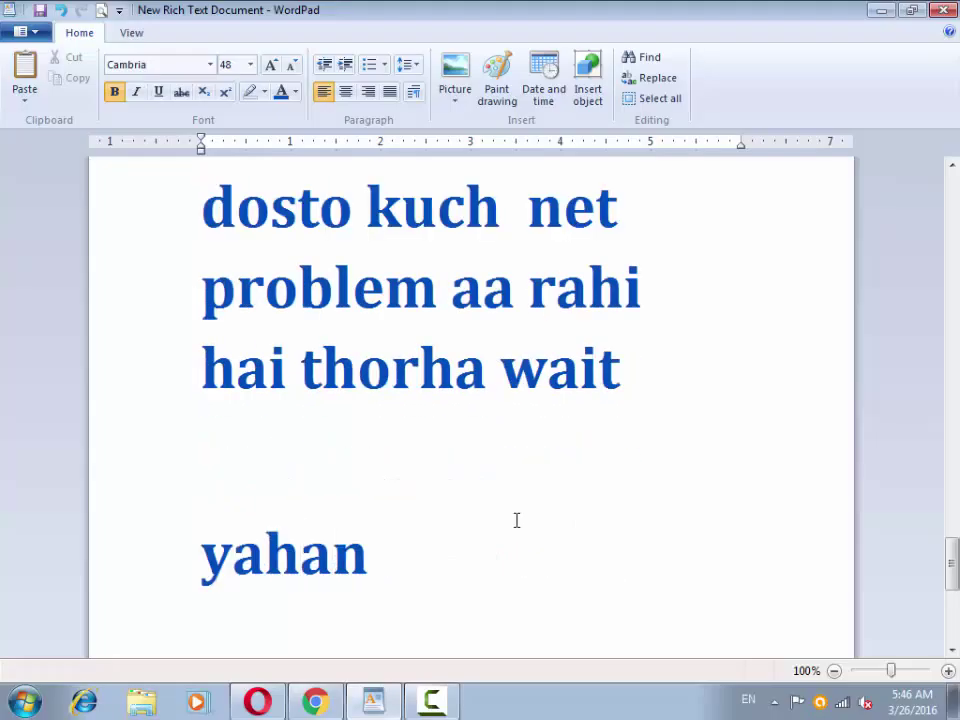
pyautogui.write(' par cli')
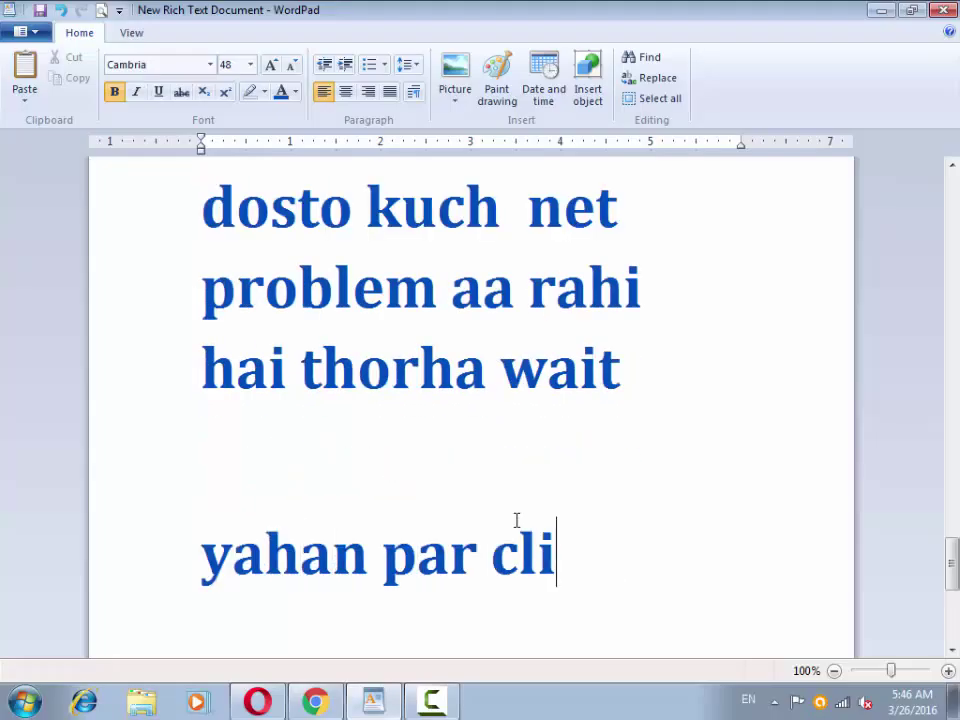
pyautogui.write('k nahi k')
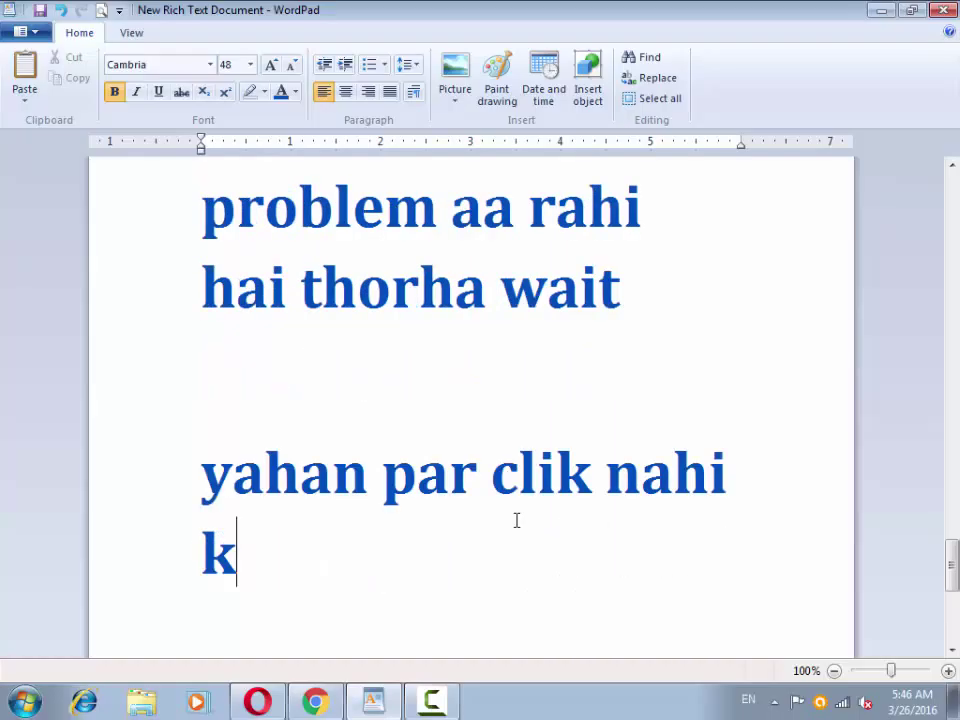
pyautogui.write('arna')
# Add the explanation "q k yahan par passy lagyn gy" on a new line below "karna".
pyautogui.press('Return')
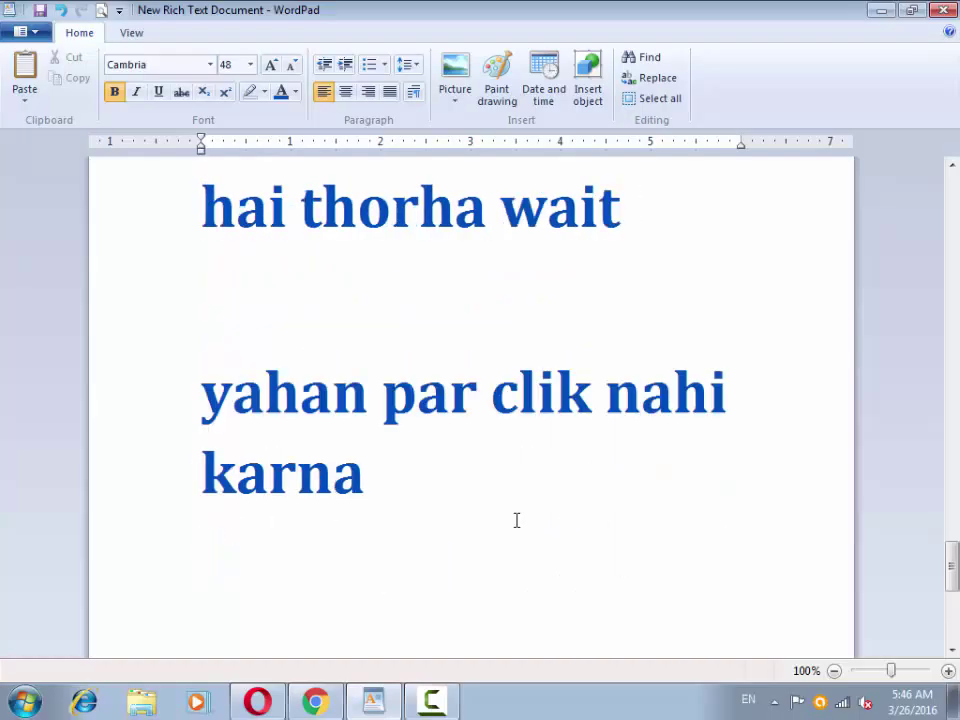
pyautogui.write('q k')
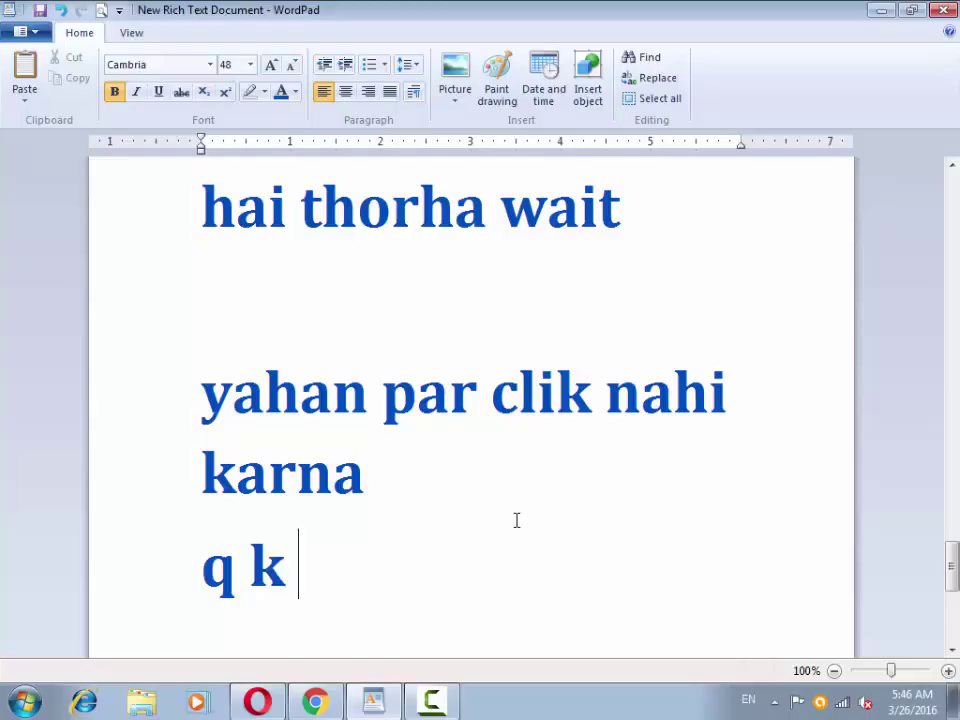
pyautogui.write(' yahan')
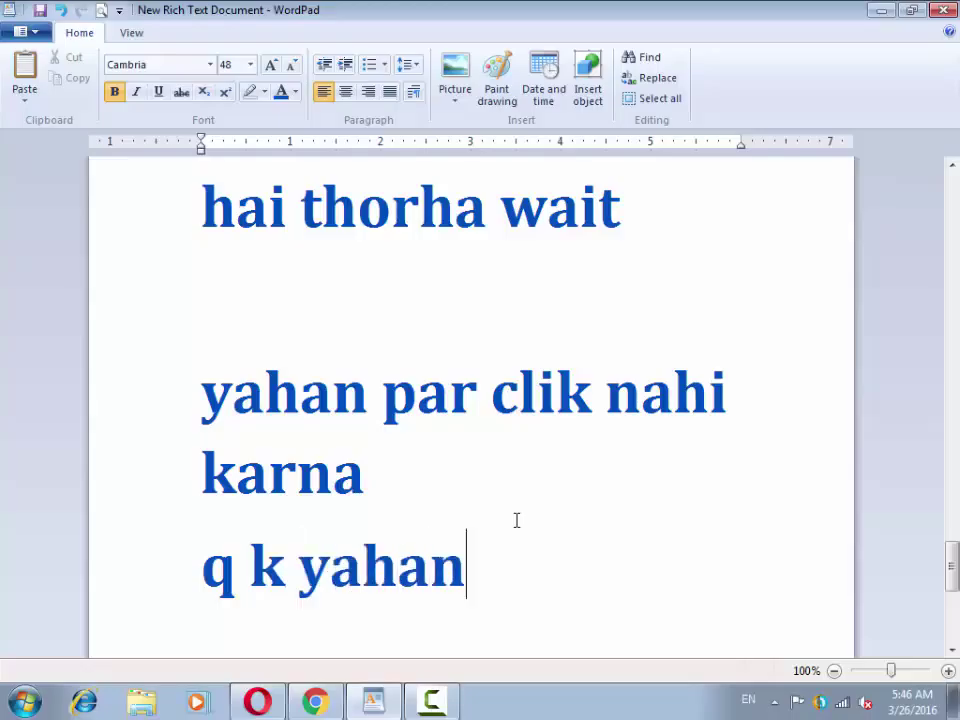
pyautogui.write(' par p')
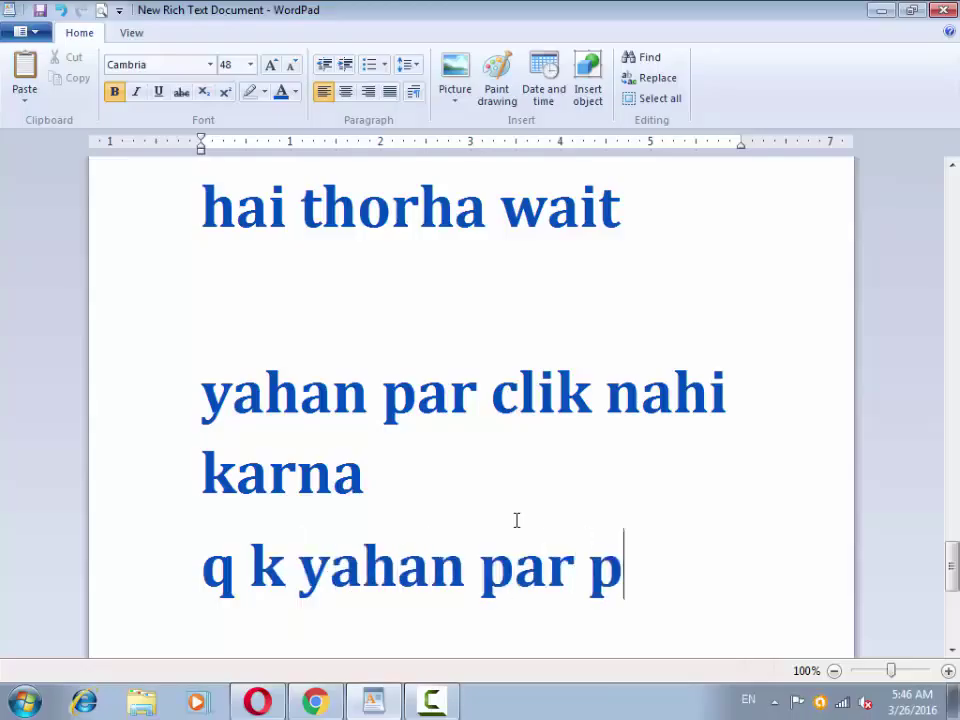
pyautogui.write('assy lagyn guy')
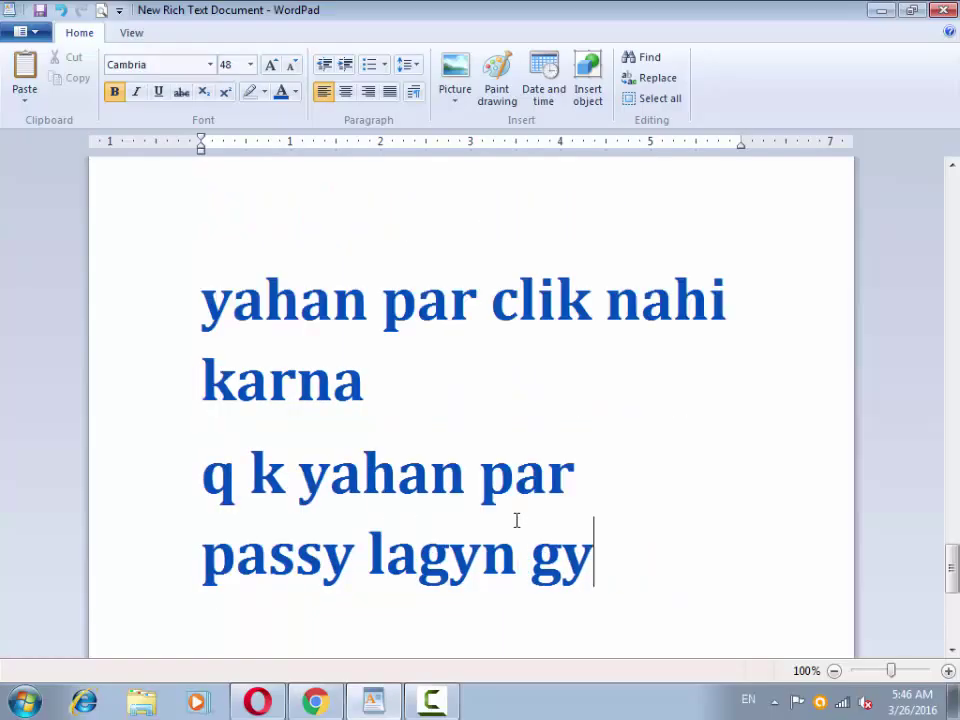
# Write "hum ne yahan par click karna hai" below the line ending in "gy", leaving a blank line between.
pyautogui.press('Return')
pyautogui.press('Return')
pyautogui.write('hu')
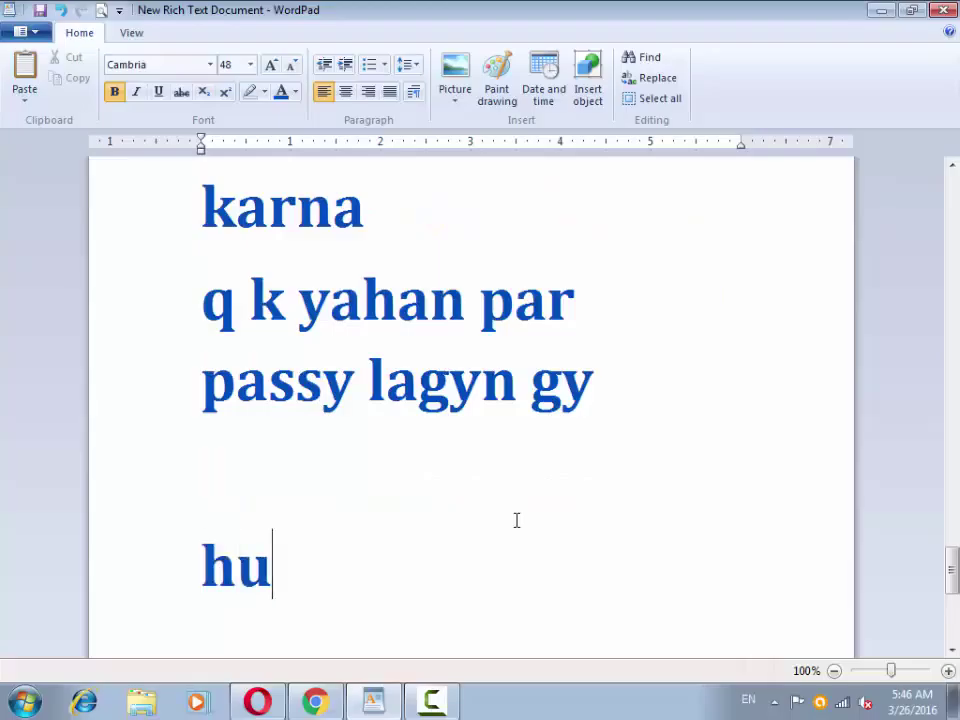
pyautogui.write('m ne yaha')
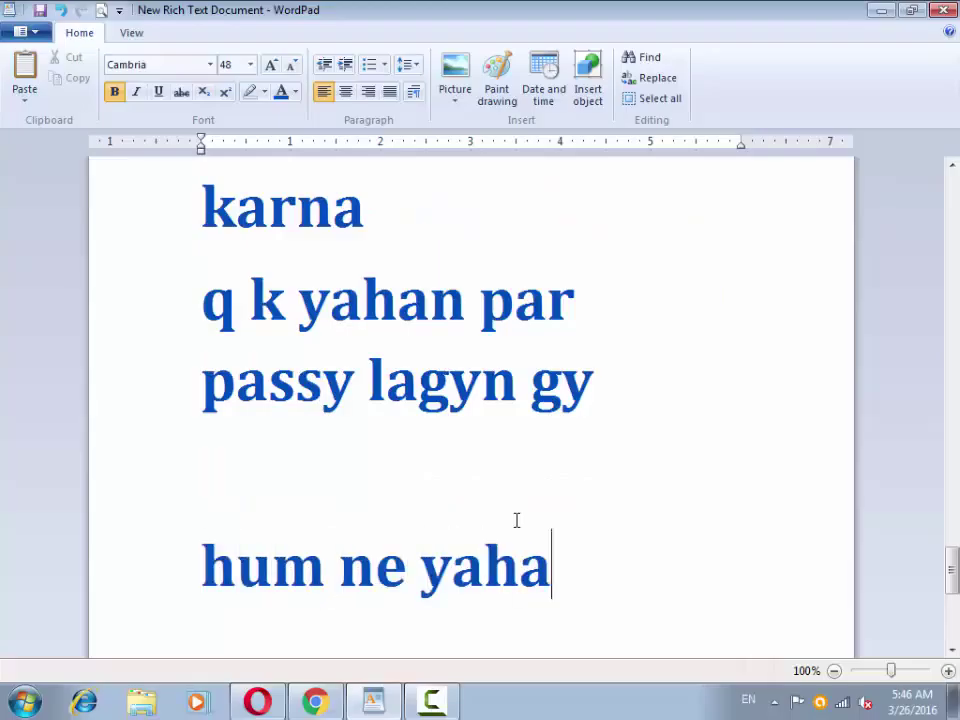
pyautogui.write('n par')
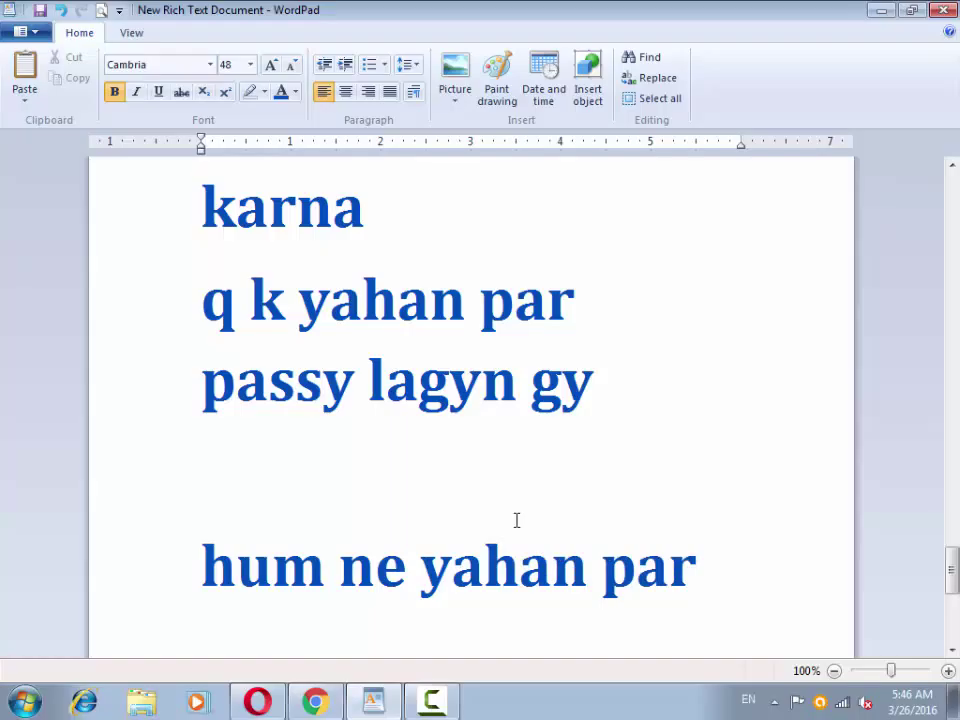
pyautogui.write(' k')
pyautogui.press('BackSpace')
pyautogui.write('c')
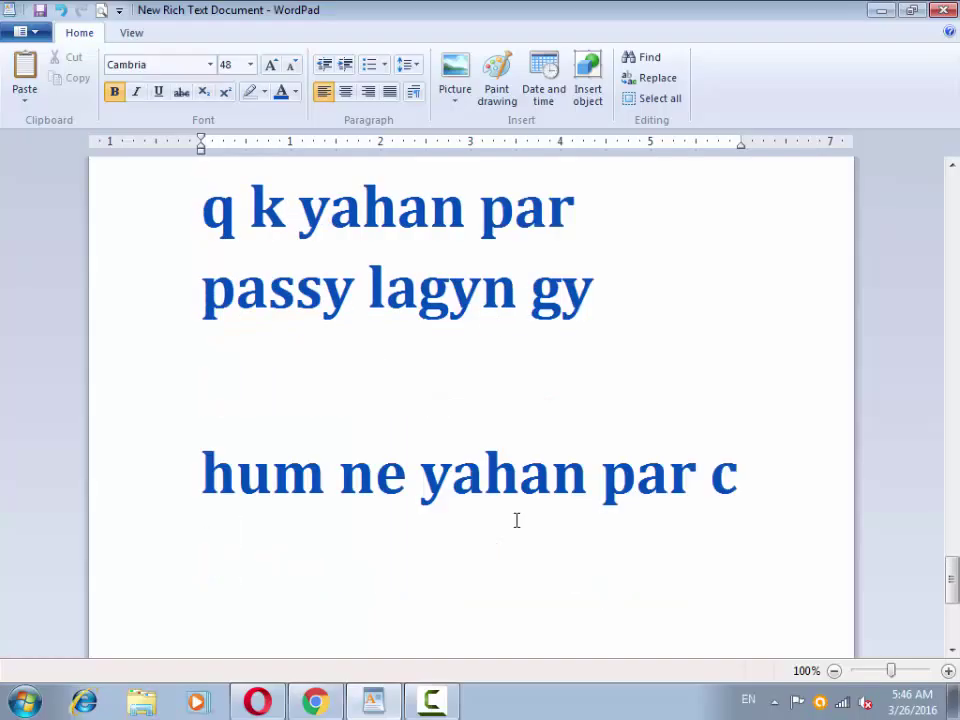
pyautogui.write('li')
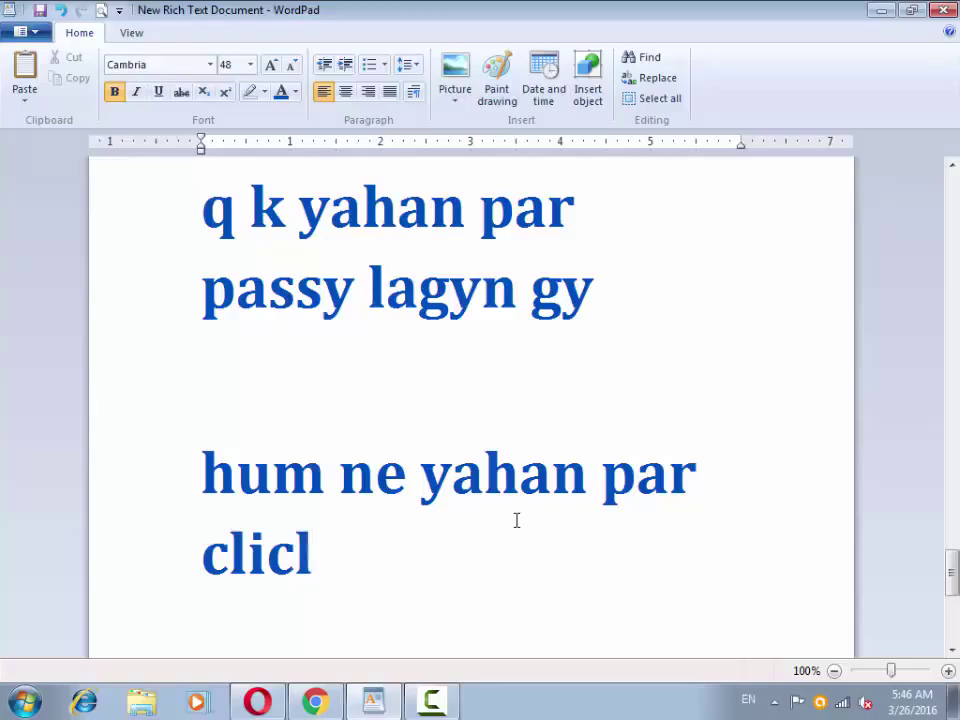
pyautogui.write('ck karna ha')
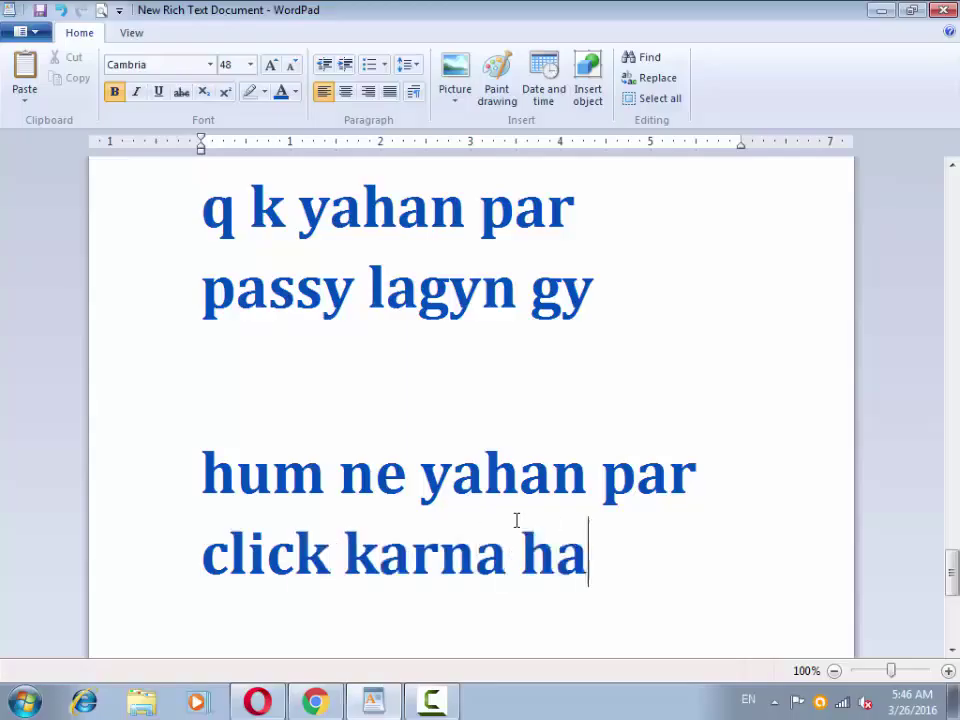
pyautogui.write('i')
# Add "yani ke download par" on a new line below "click karna hai" and start another empty line.
pyautogui.press('Return')
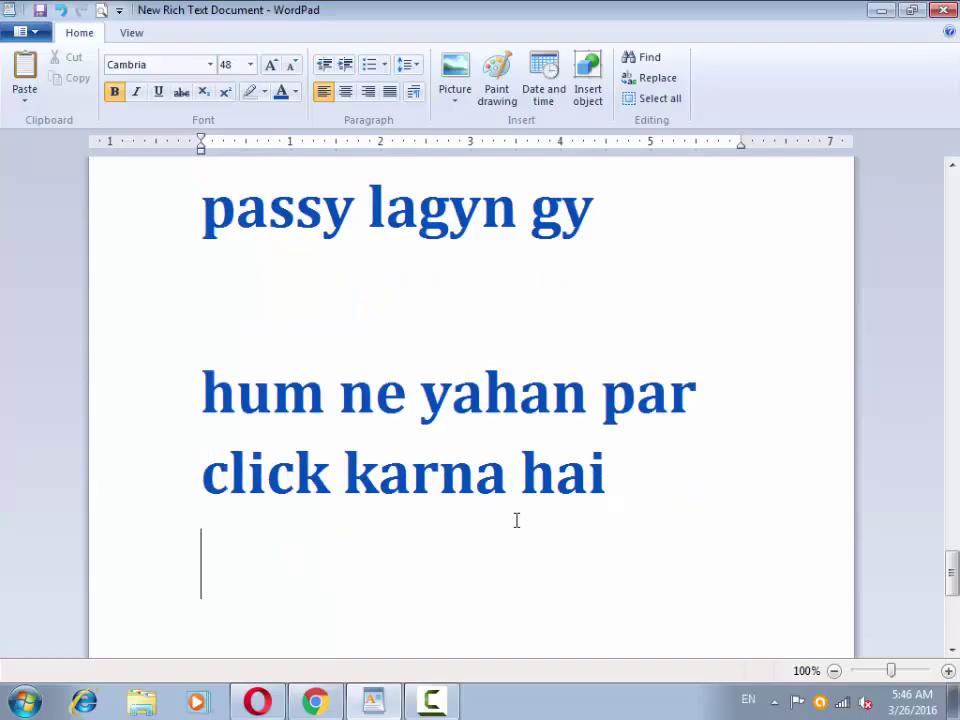
pyautogui.write('y')
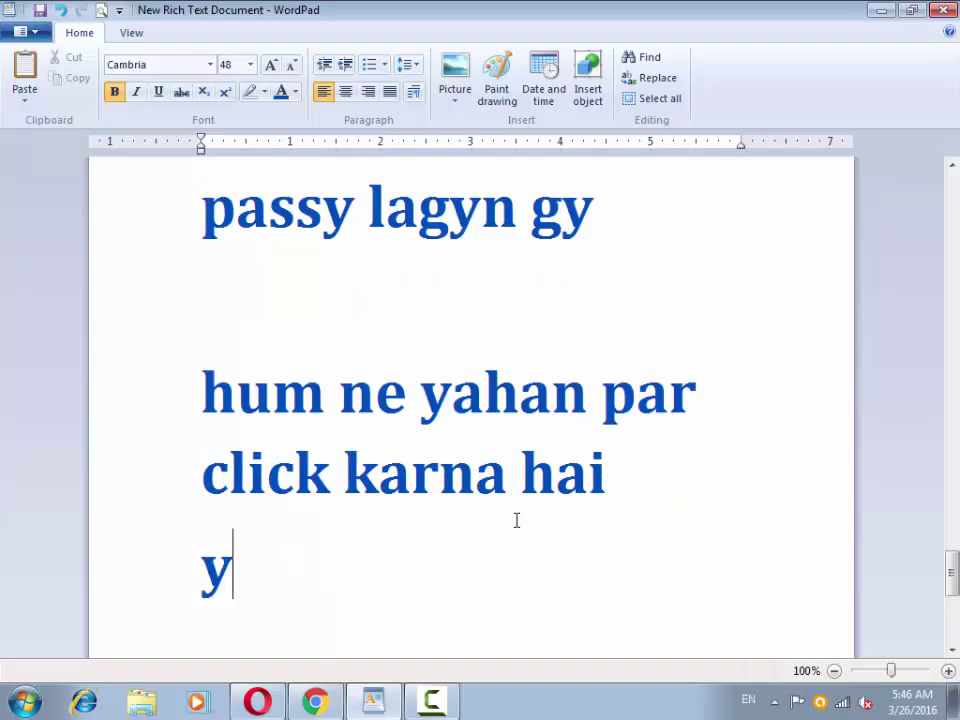
pyautogui.write('ani ke ')
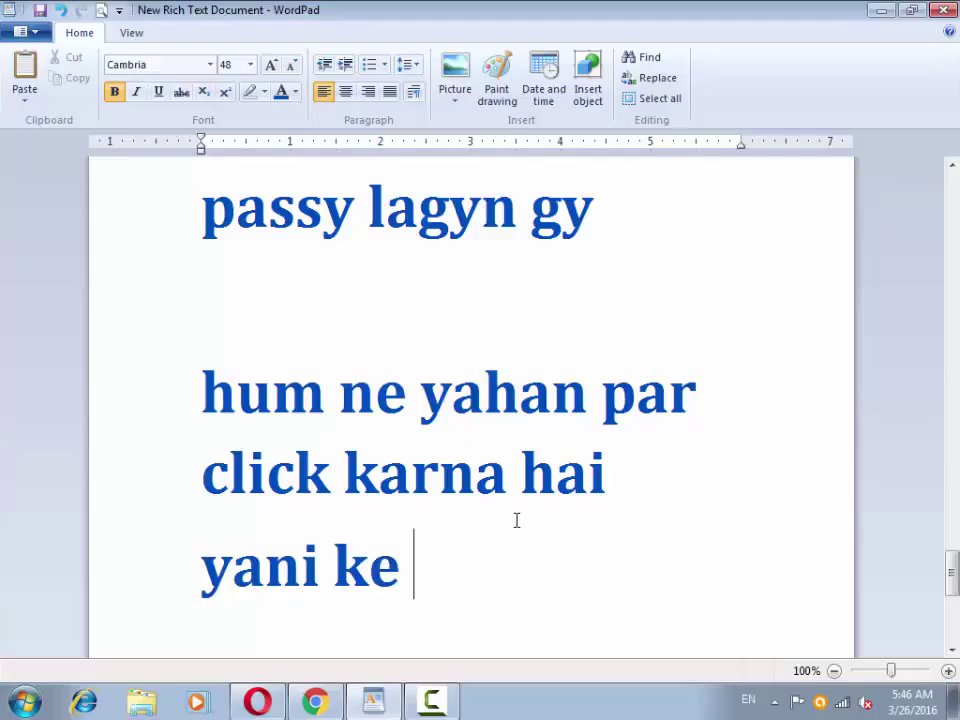
pyautogui.write('download par')
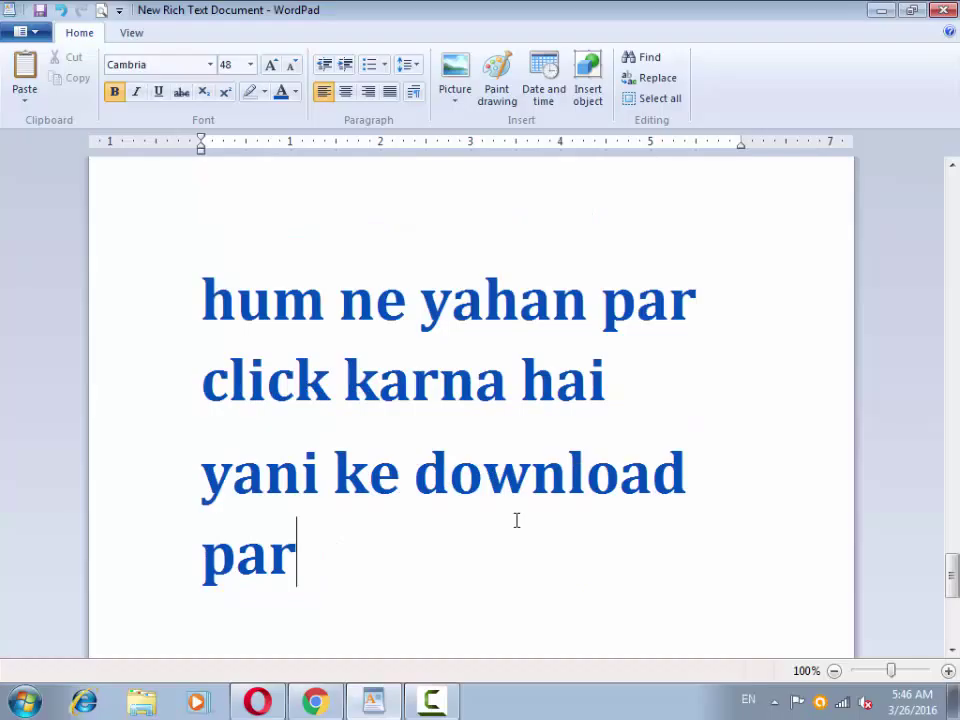
pyautogui.press('Return')
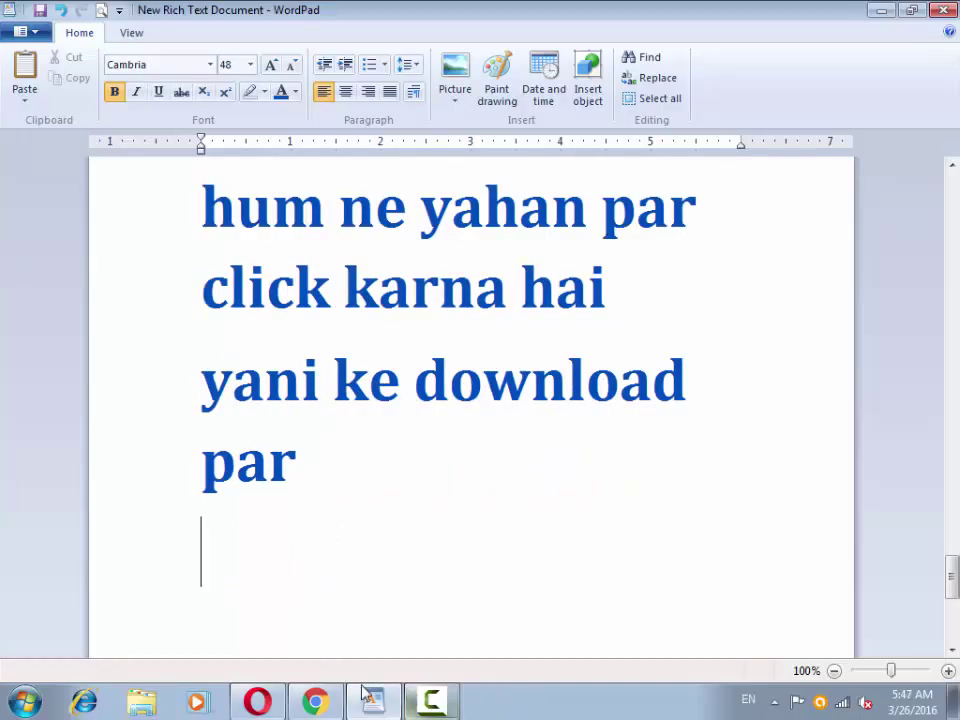
# Switch to Opera and download the finished logo, closing the thank-you popup and requesting the download again.
pyautogui.click(268, 708)
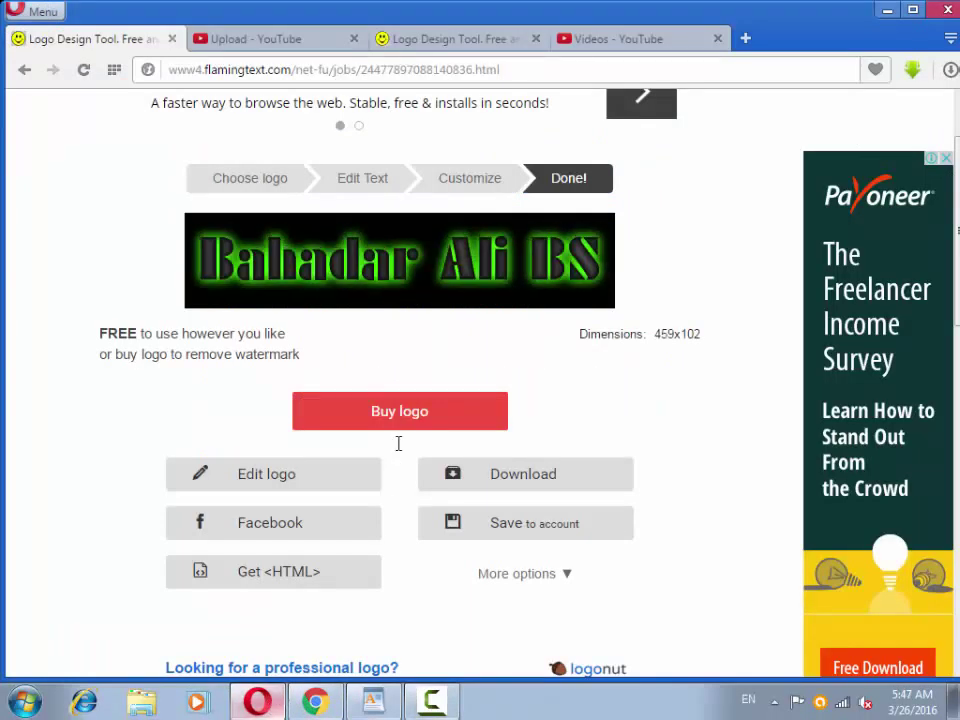
pyautogui.click(527, 481)
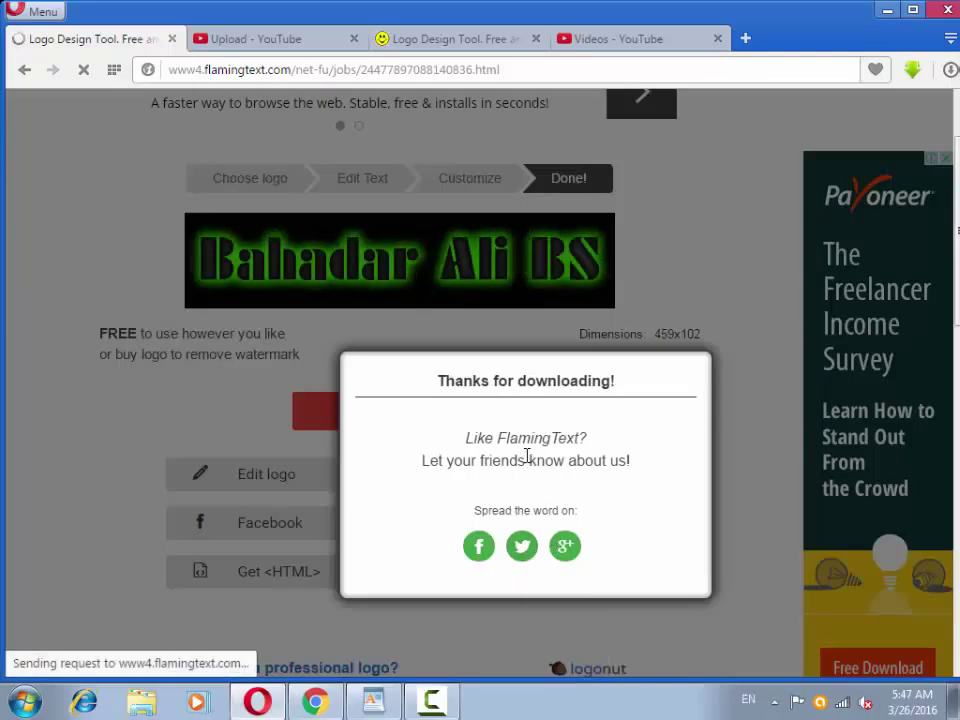
pyautogui.scroll(-3, 527, 456)
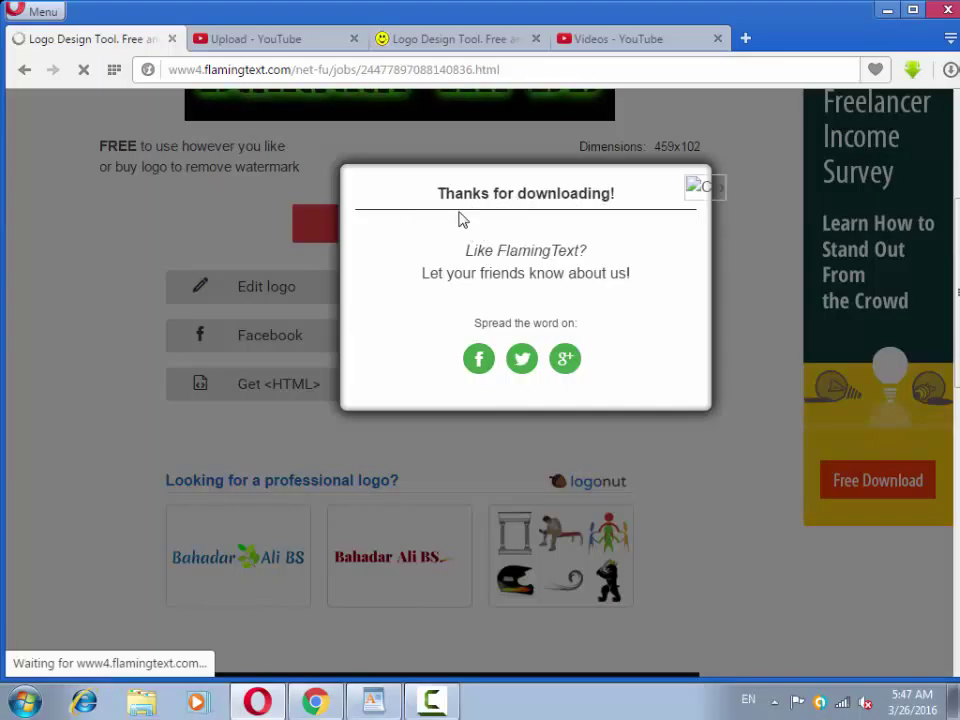
pyautogui.click(706, 191)
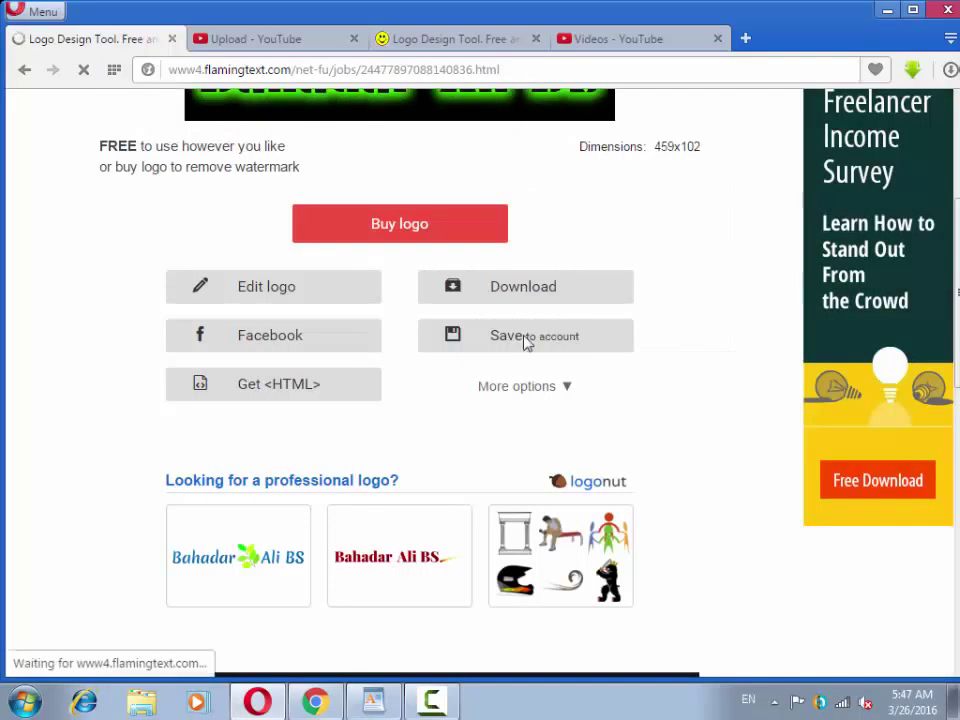
pyautogui.scroll(-1, 500, 350)
pyautogui.scroll(3, 490, 358)
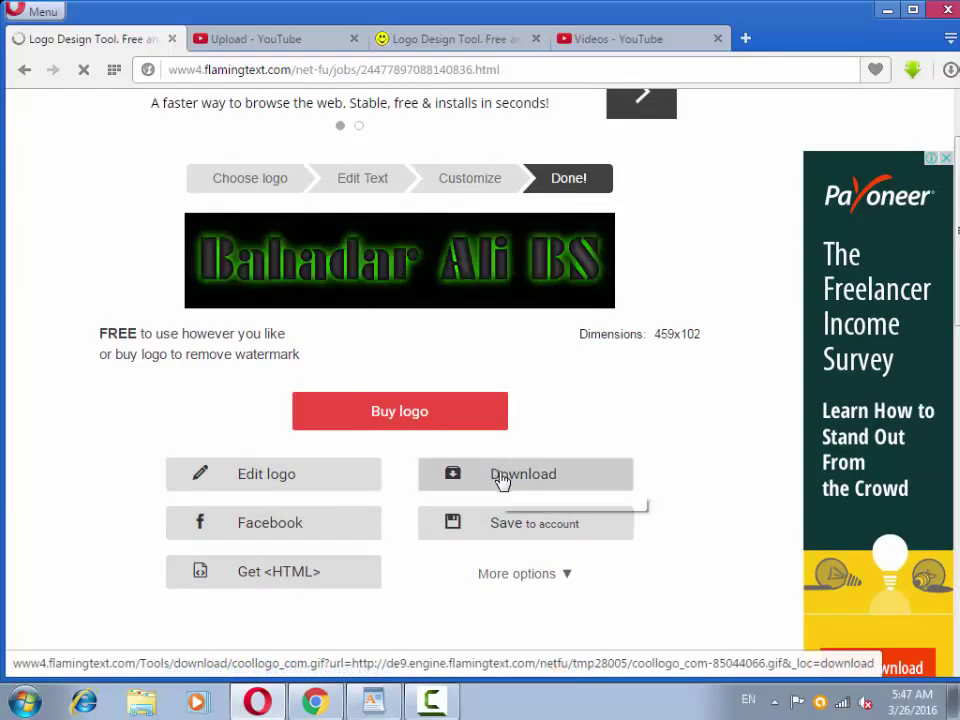
pyautogui.click(516, 482)
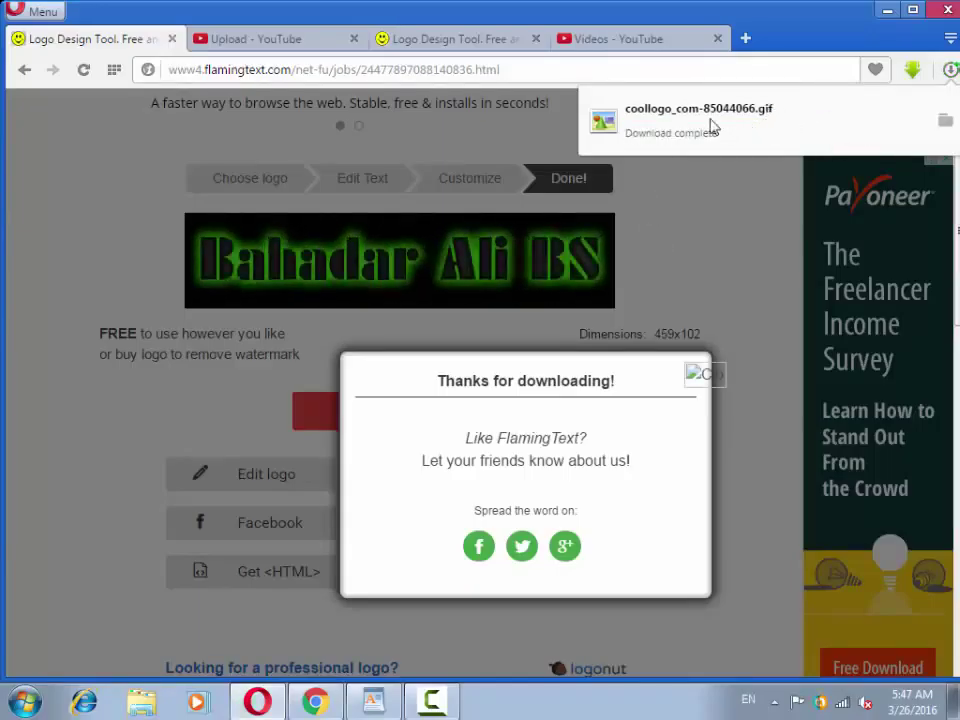
# Show the downloaded coollogo_com-85044066.gif in its folder, preview it enlarged in Windows Photo Viewer, and close the viewer.
pyautogui.click(943, 121)
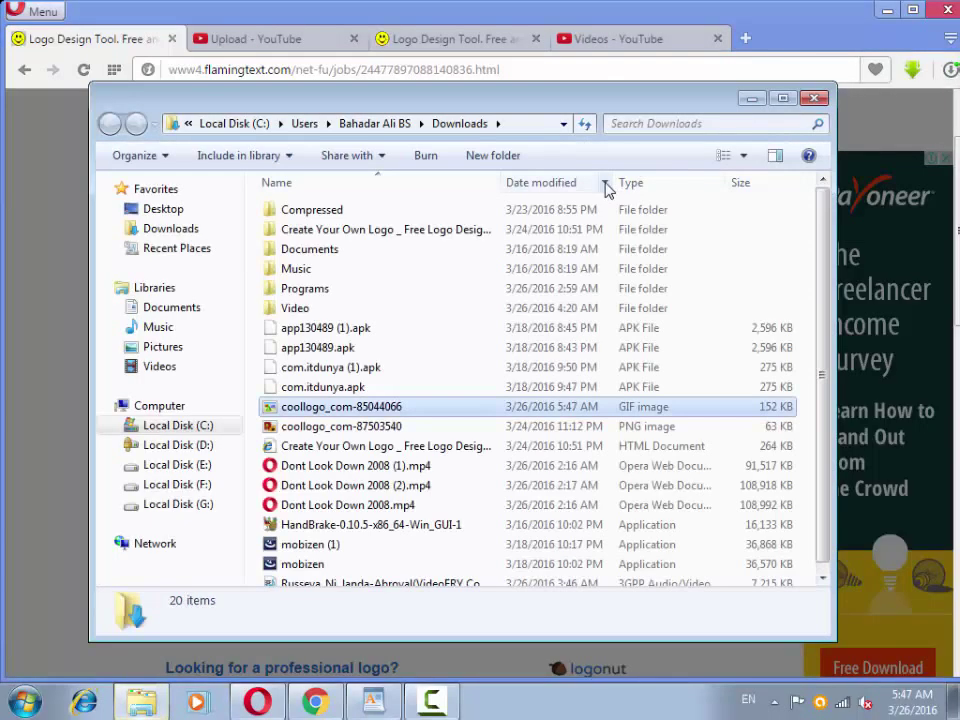
pyautogui.doubleClick(343, 410)
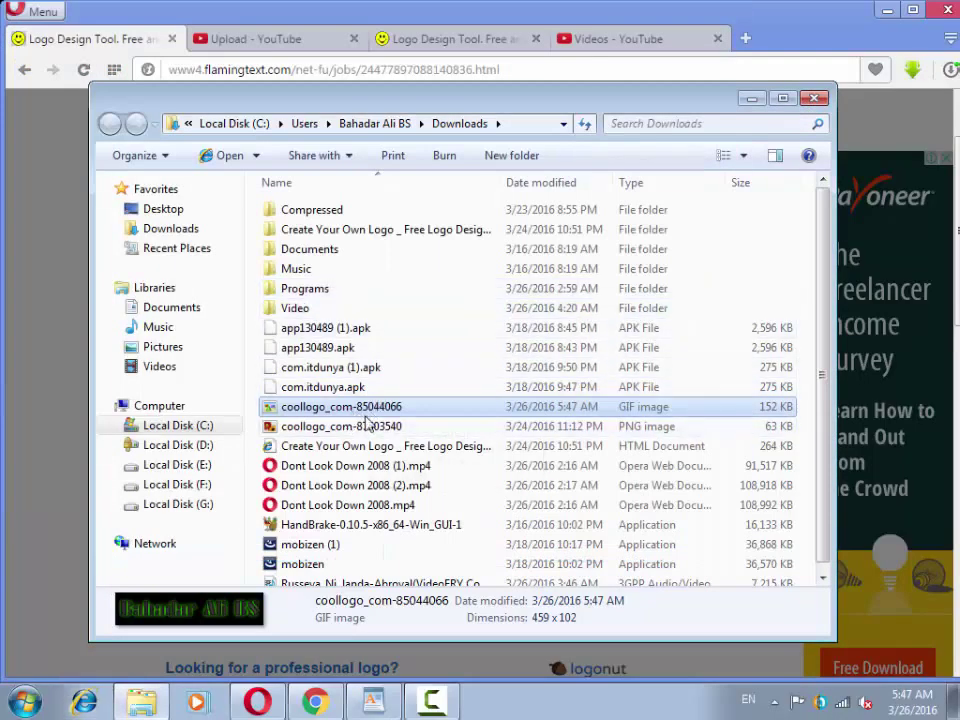
pyautogui.rightClick(368, 424)
pyautogui.click(437, 108)
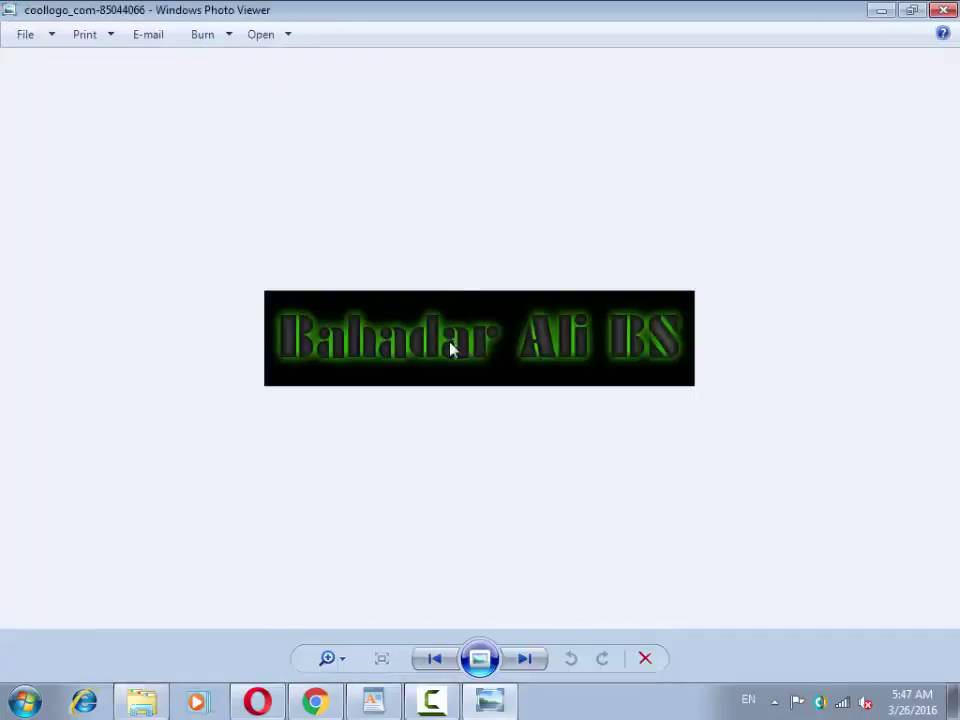
pyautogui.scroll(3, 606, 300)
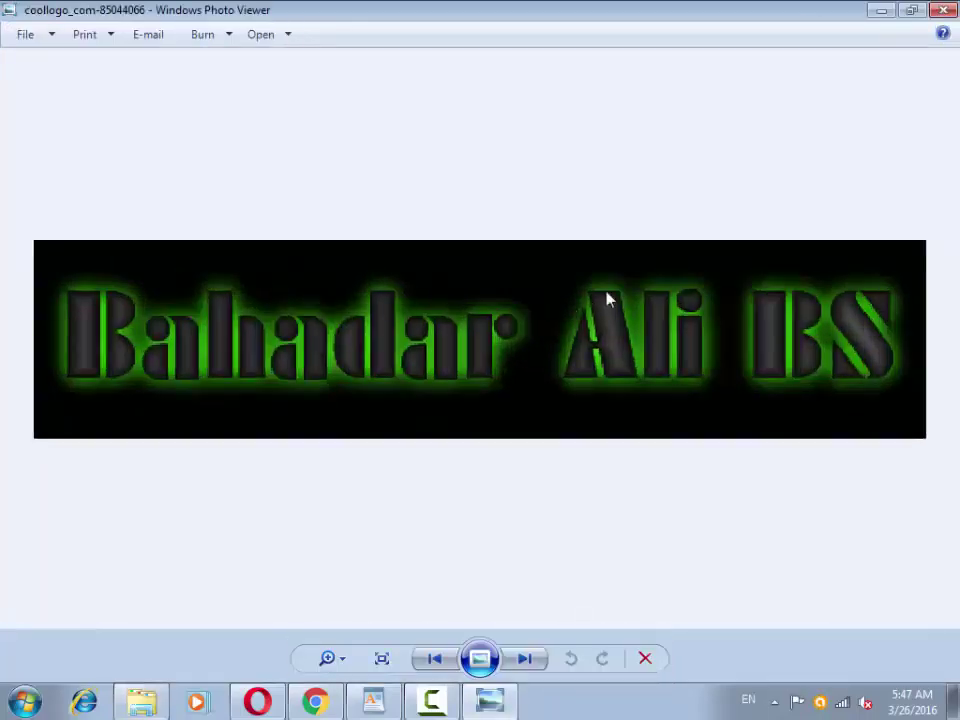
pyautogui.scroll(-3, 606, 300)
pyautogui.click(944, 10)
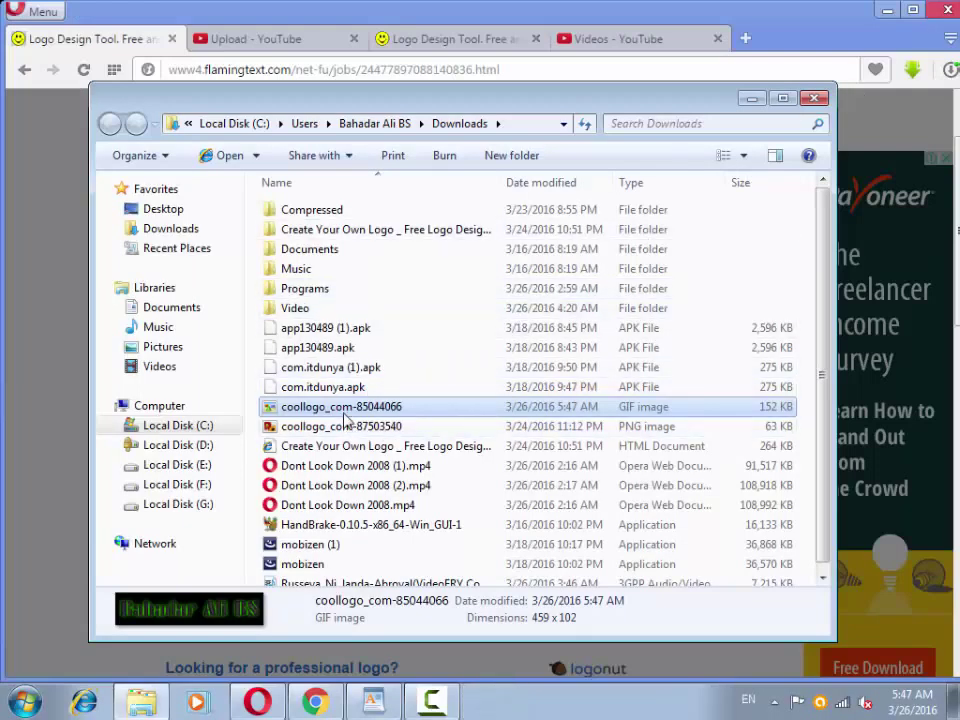
# Open coollogo_com-85044066.gif in its default program to view the animation, and close it, the Downloads folder and the thank-you popup.
pyautogui.rightClick(345, 415)
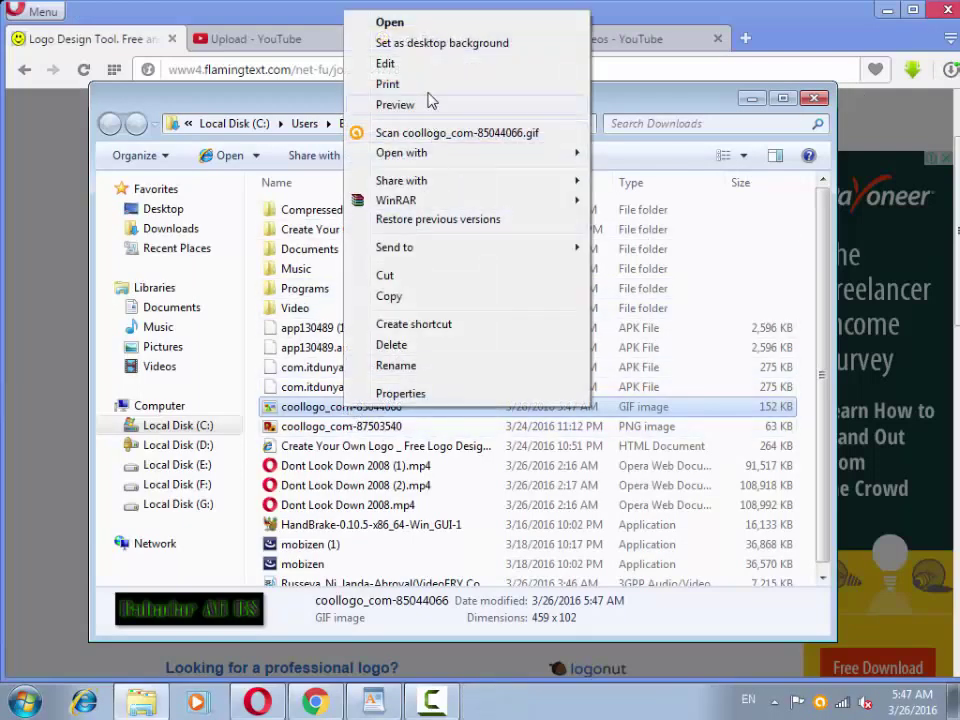
pyautogui.click(427, 26)
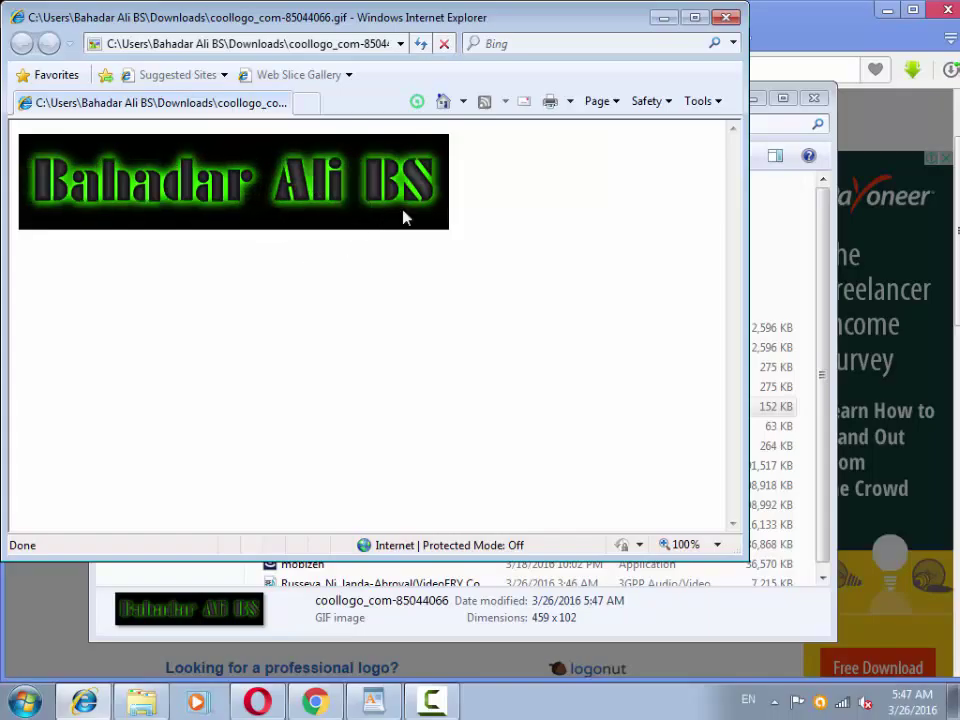
pyautogui.click(727, 17)
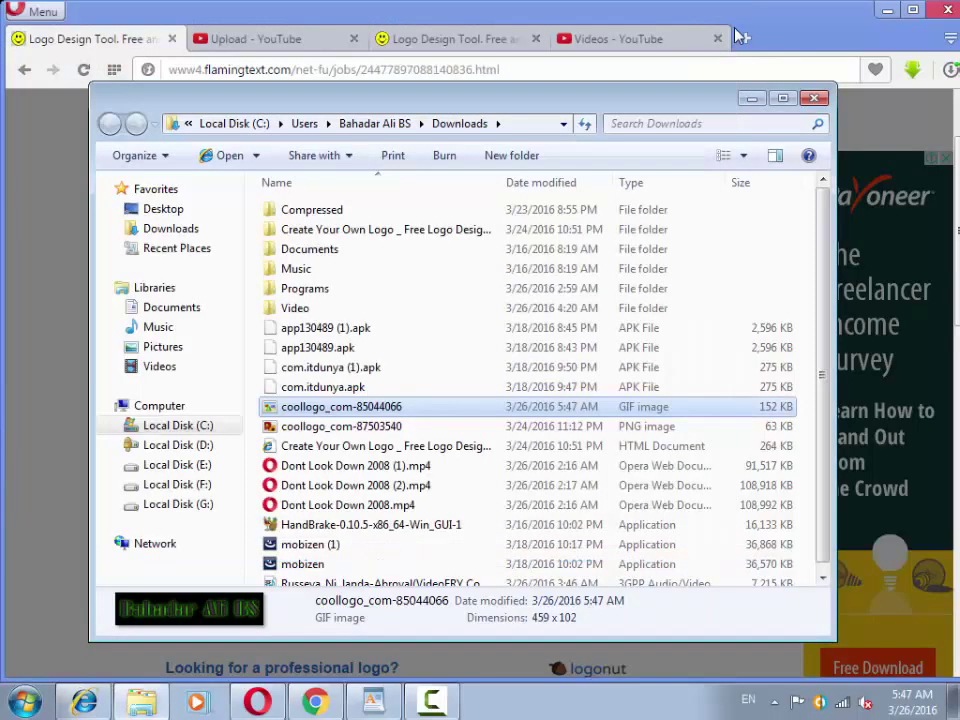
pyautogui.click(817, 100)
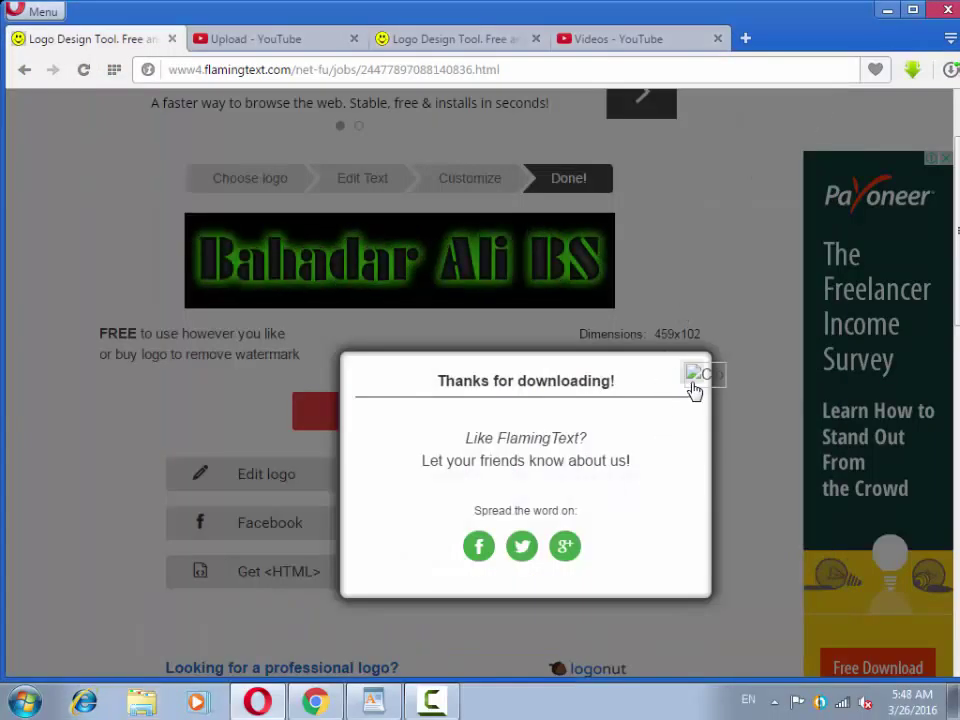
pyautogui.click(694, 386)
# Switch to WordPad and, in red on the empty last line, write "dosto agar achi lagy video tu like aur".
pyautogui.click(395, 700)
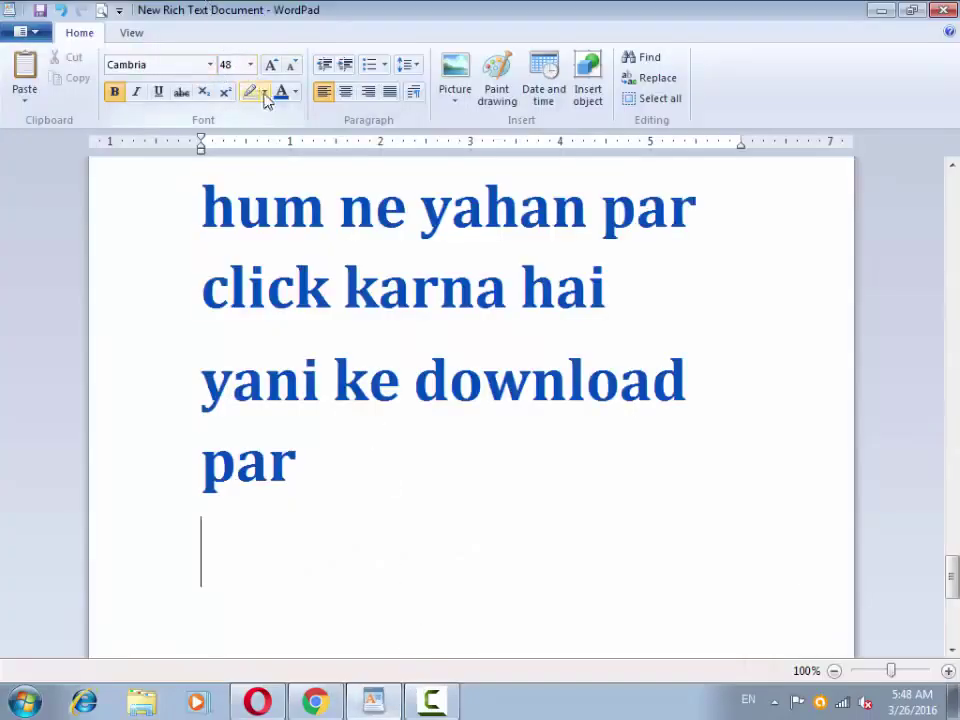
pyautogui.click(294, 92)
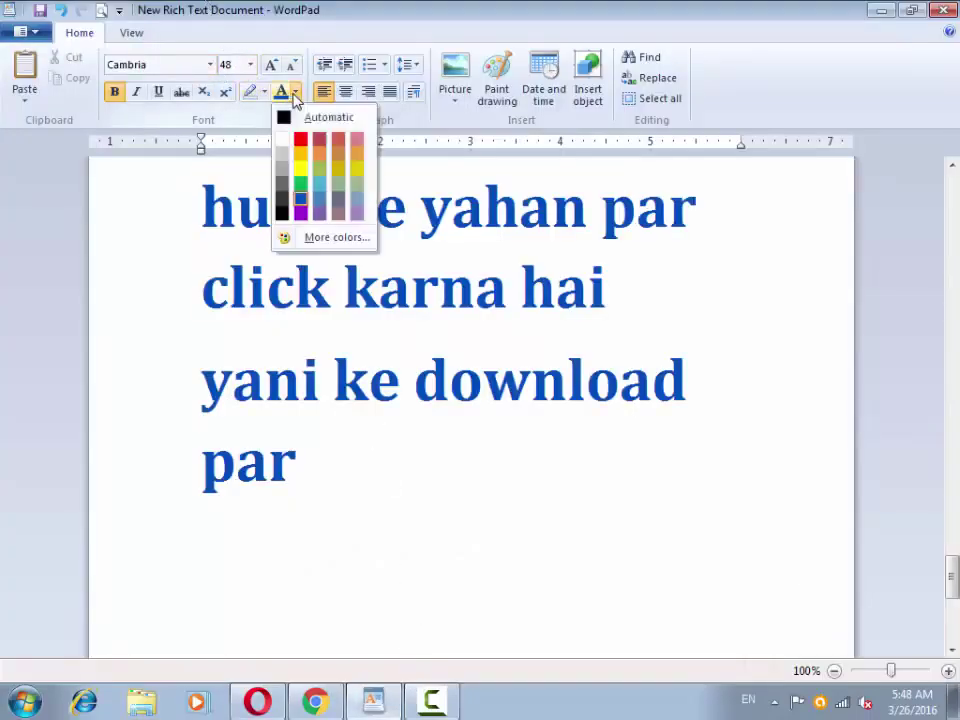
pyautogui.click(304, 140)
pyautogui.write('dos')
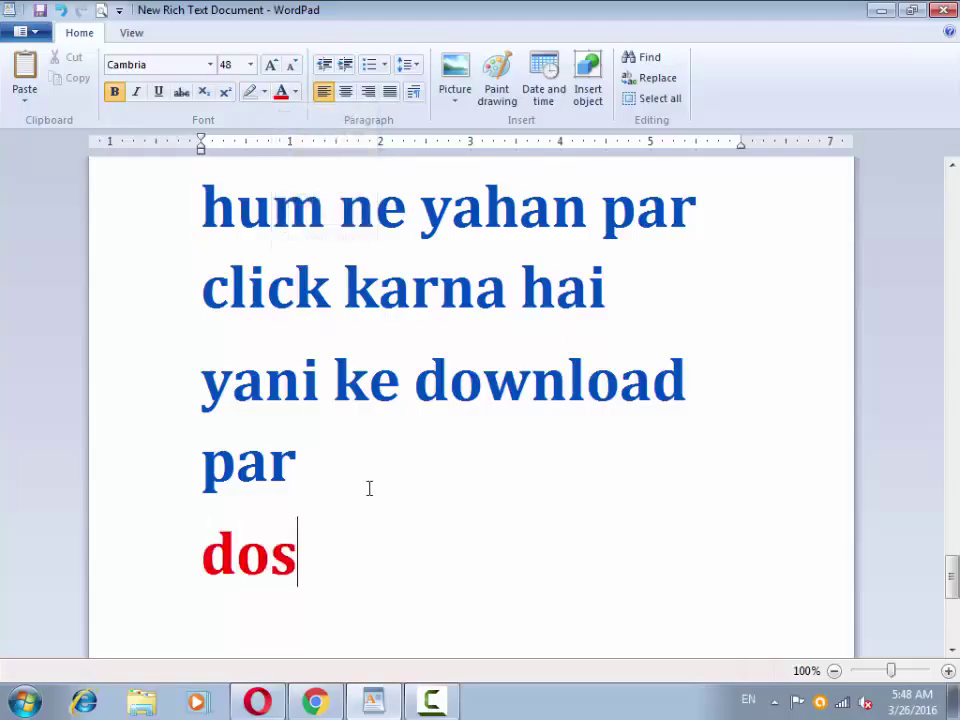
pyautogui.write('to agar ach')
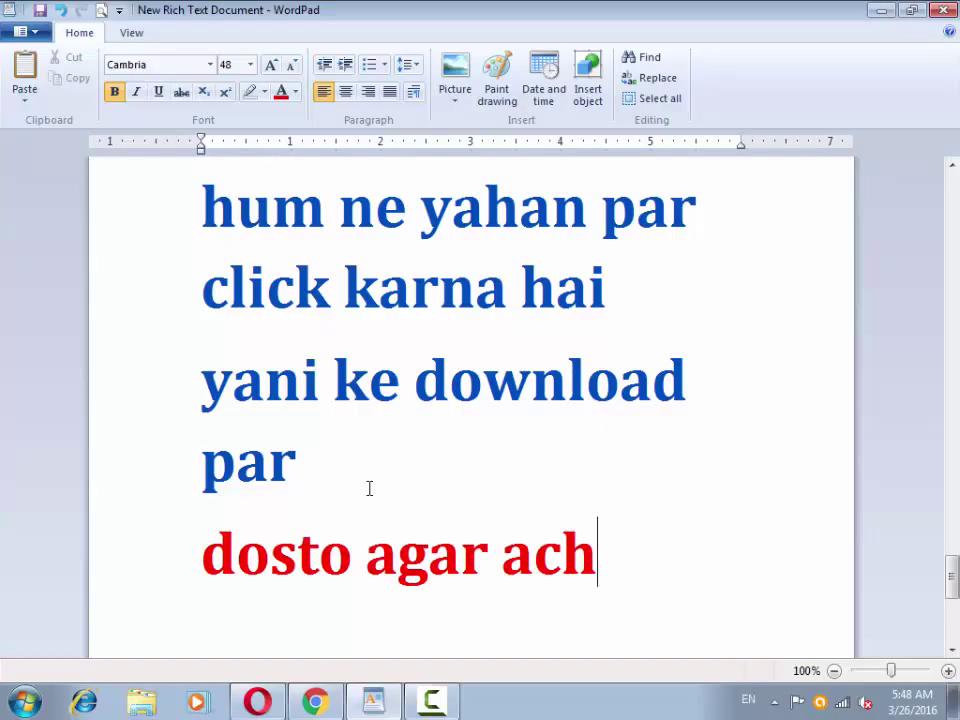
pyautogui.write('i lagy ')
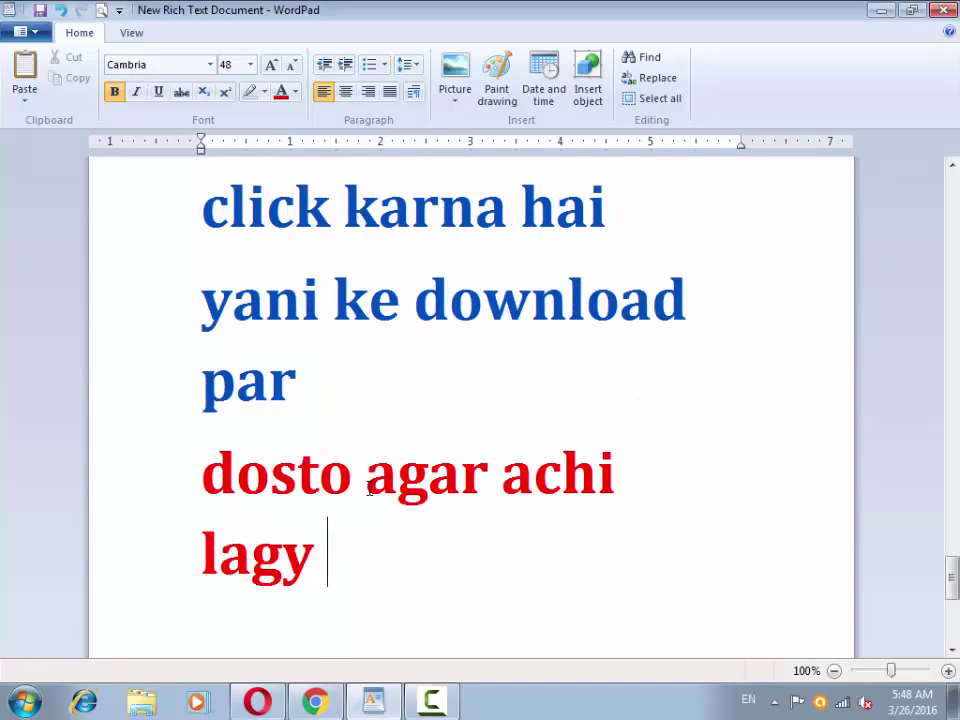
pyautogui.write('video')
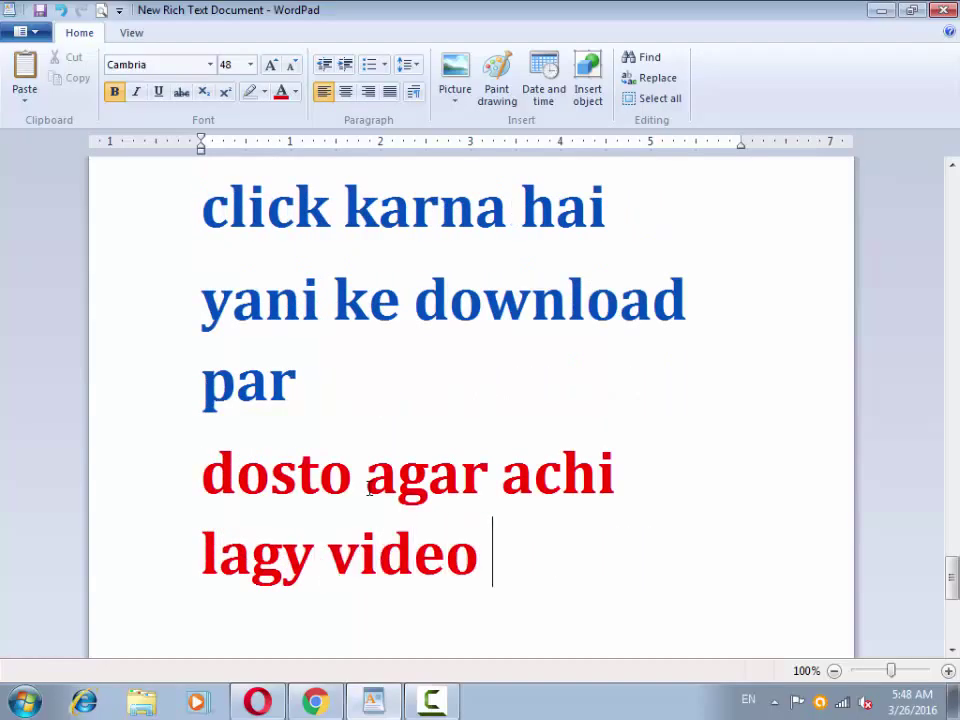
pyautogui.write(' tu lik')
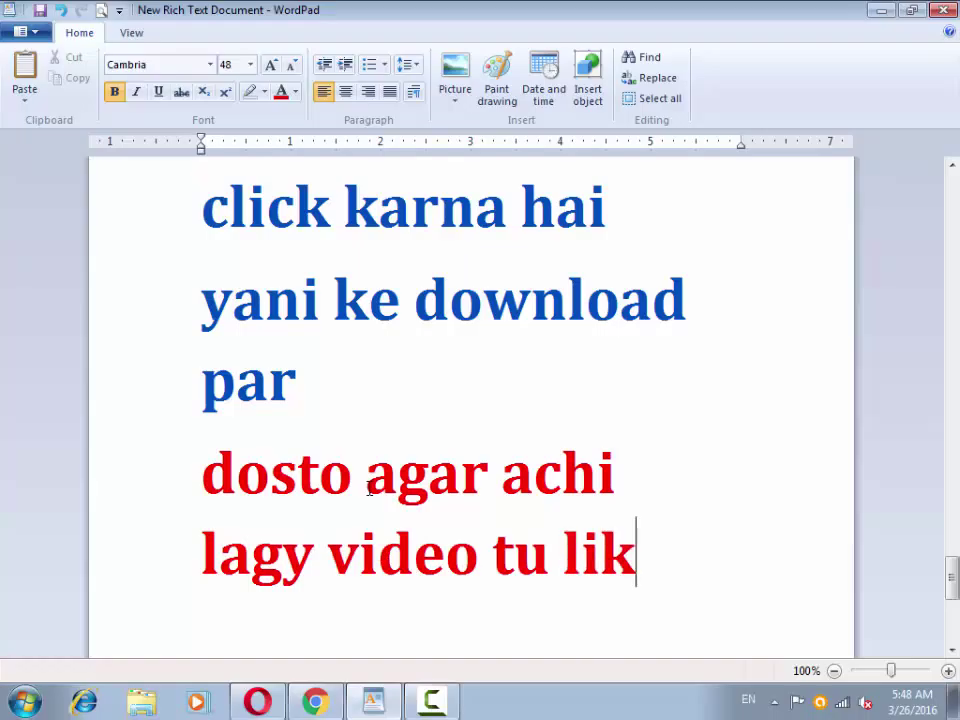
pyautogui.write('e au')
pyautogui.write('r ')
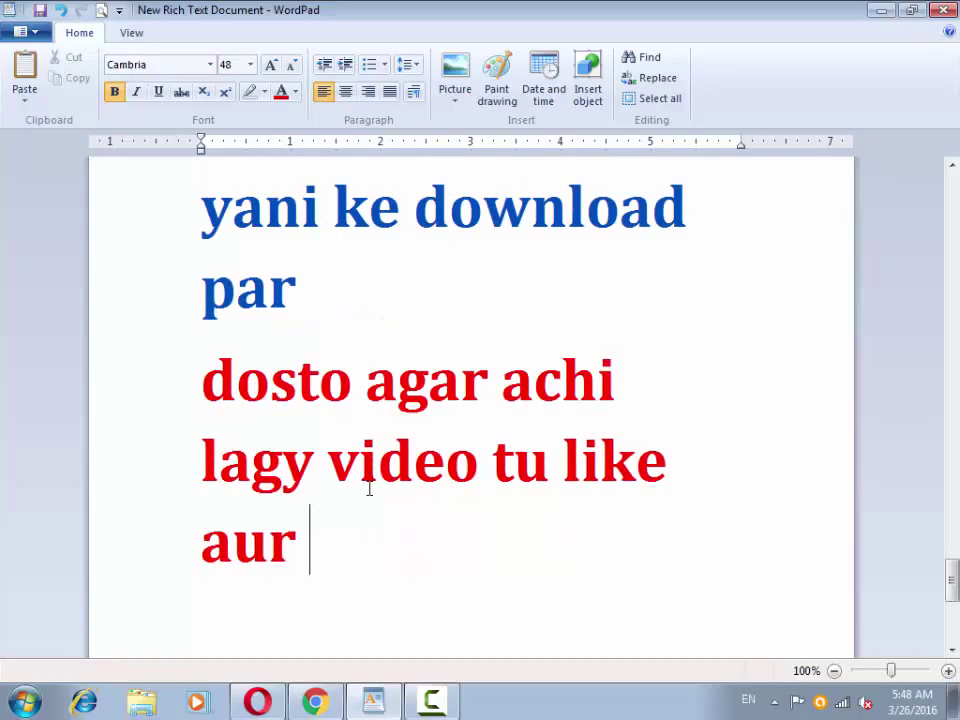
# Continue the red sentence after "aur" with "subscribe button par zaror press karna".
pyautogui.write('subsc')
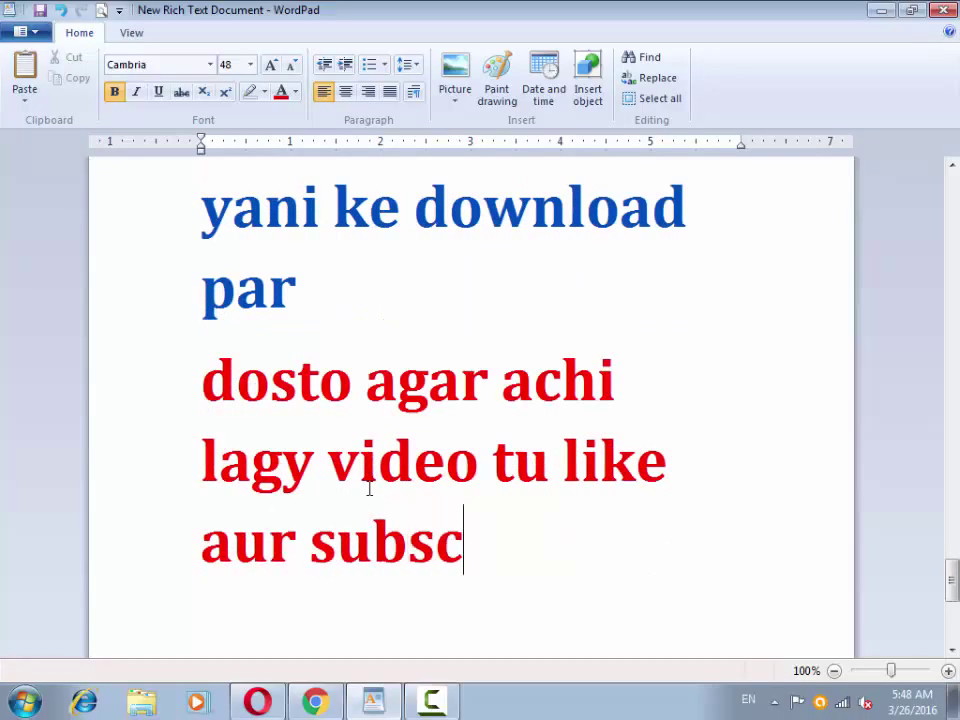
pyautogui.write('riber')
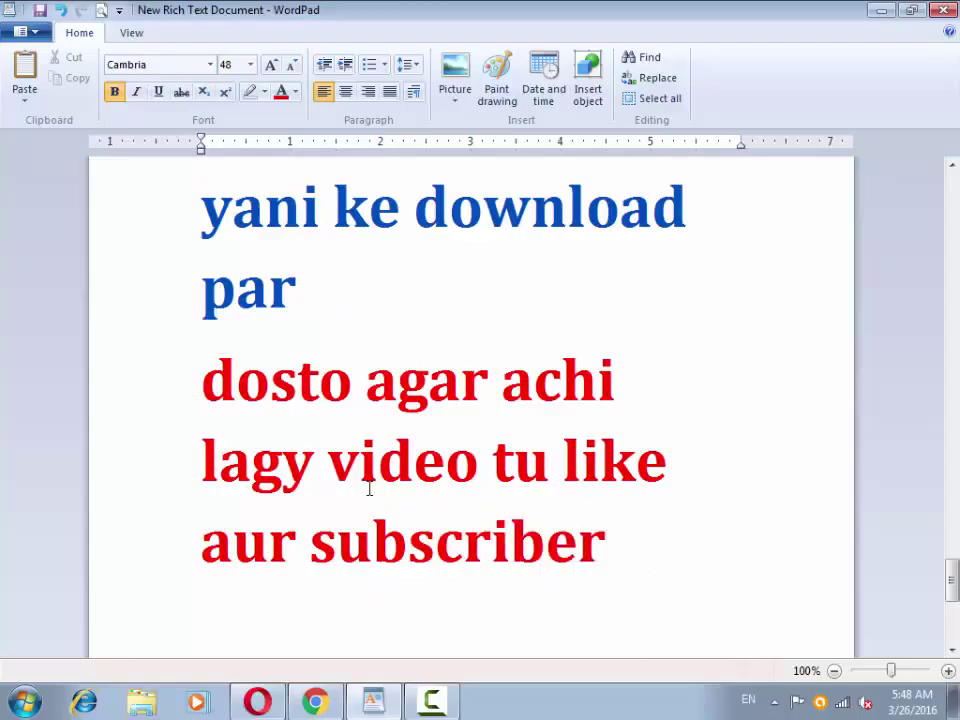
pyautogui.press('BackSpace')
pyautogui.write('b')
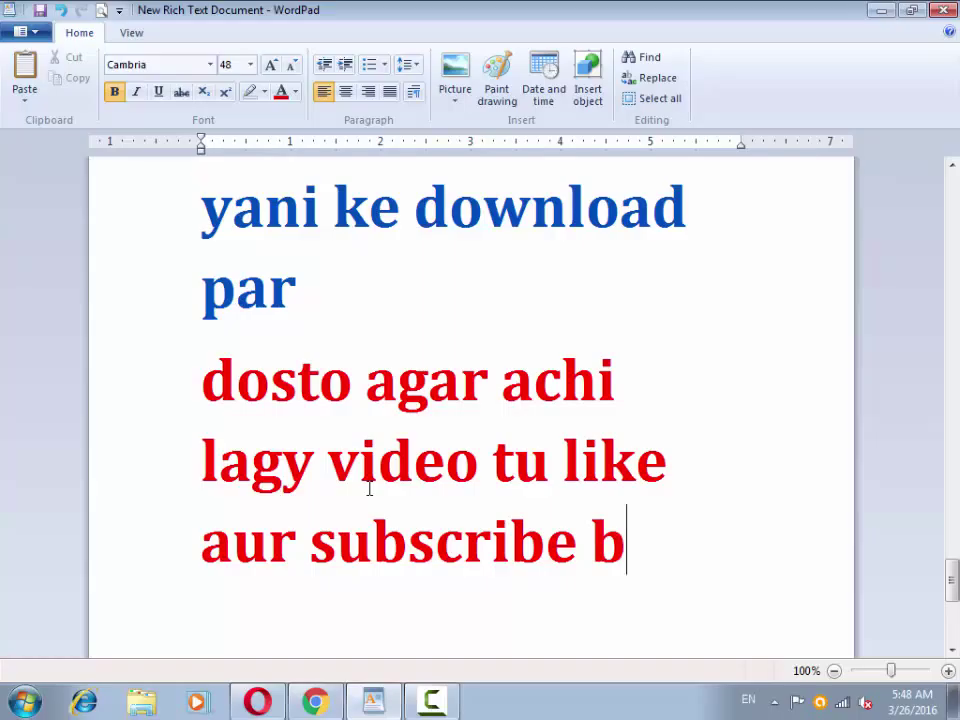
pyautogui.write('utton p')
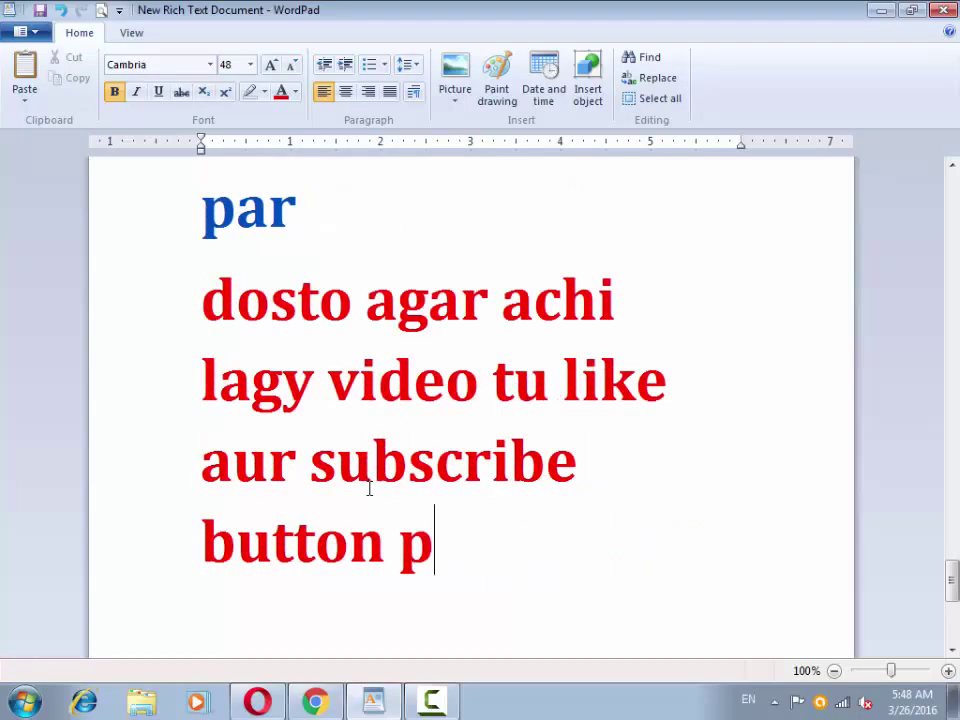
pyautogui.write('ar z')
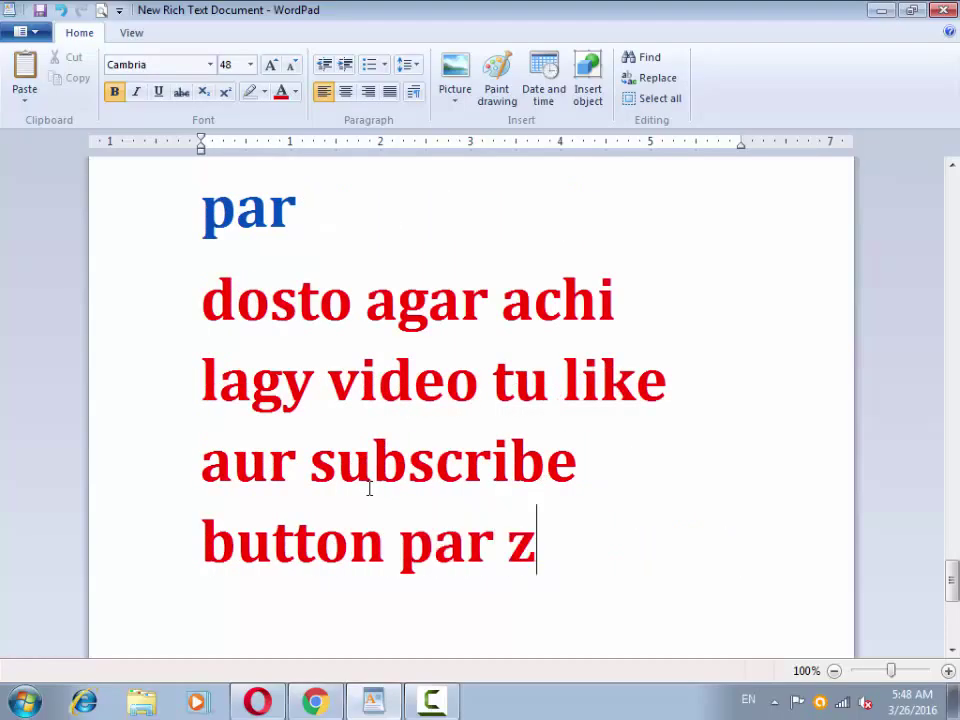
pyautogui.write('aror')
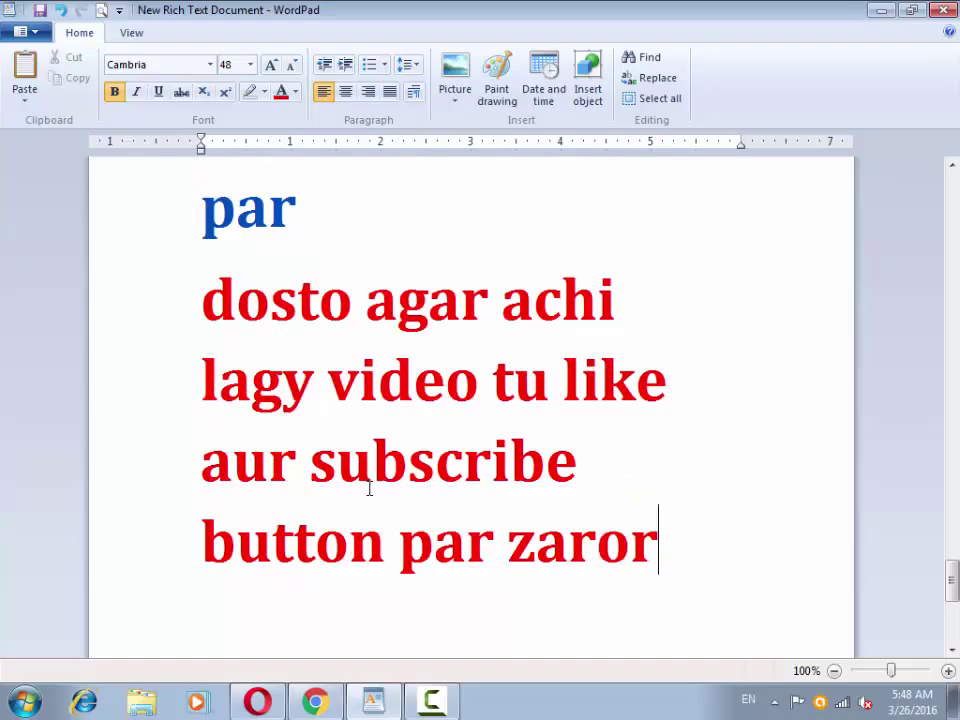
pyautogui.write(' p')
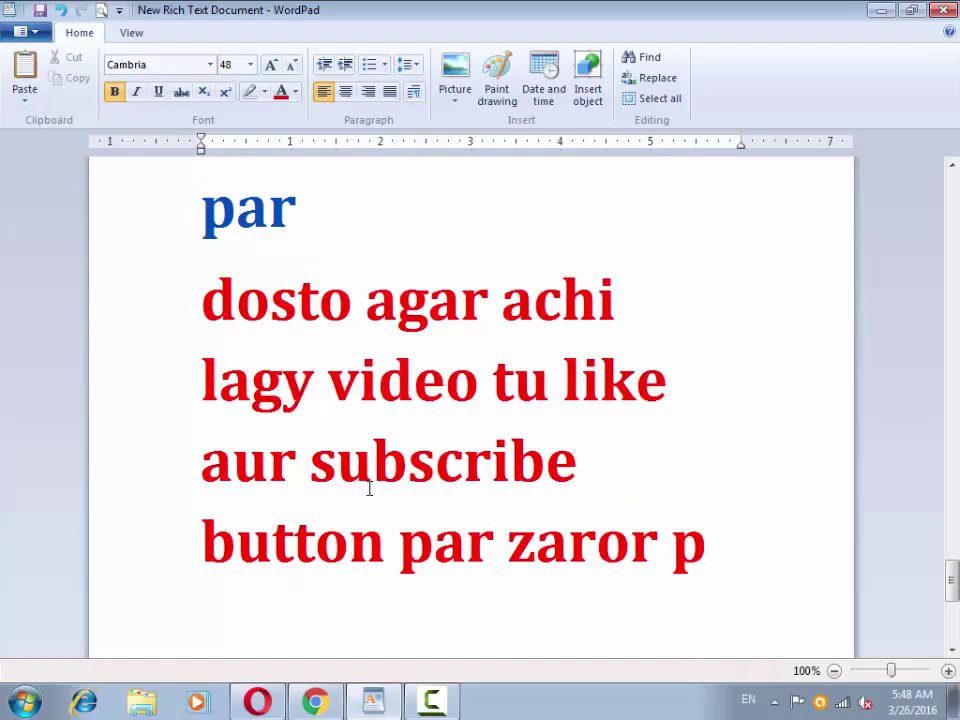
pyautogui.write('ress k')
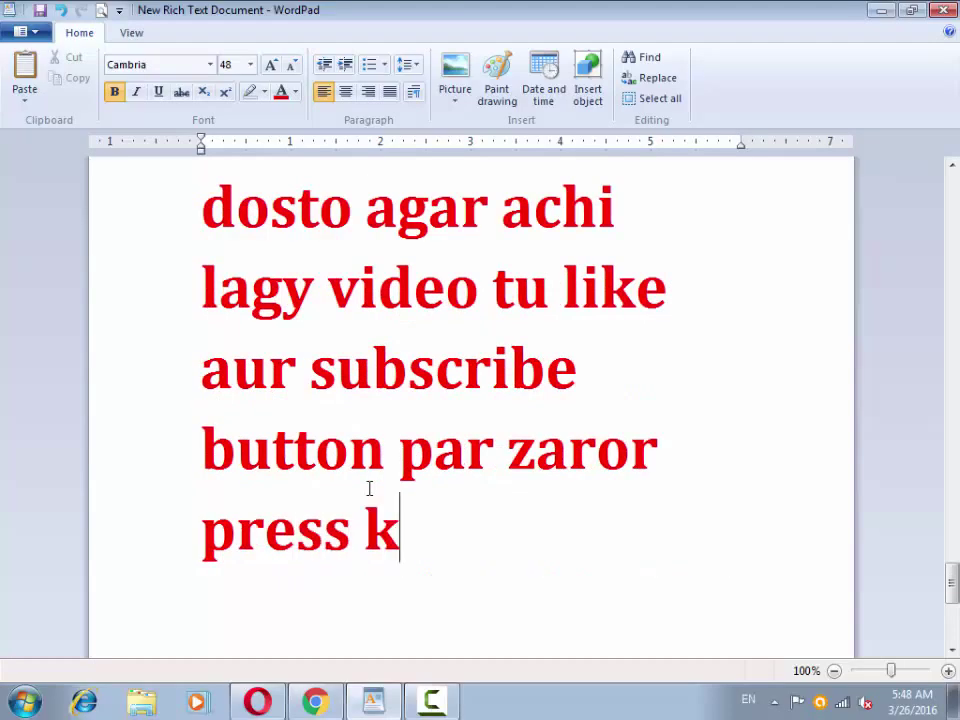
pyautogui.write('arna')
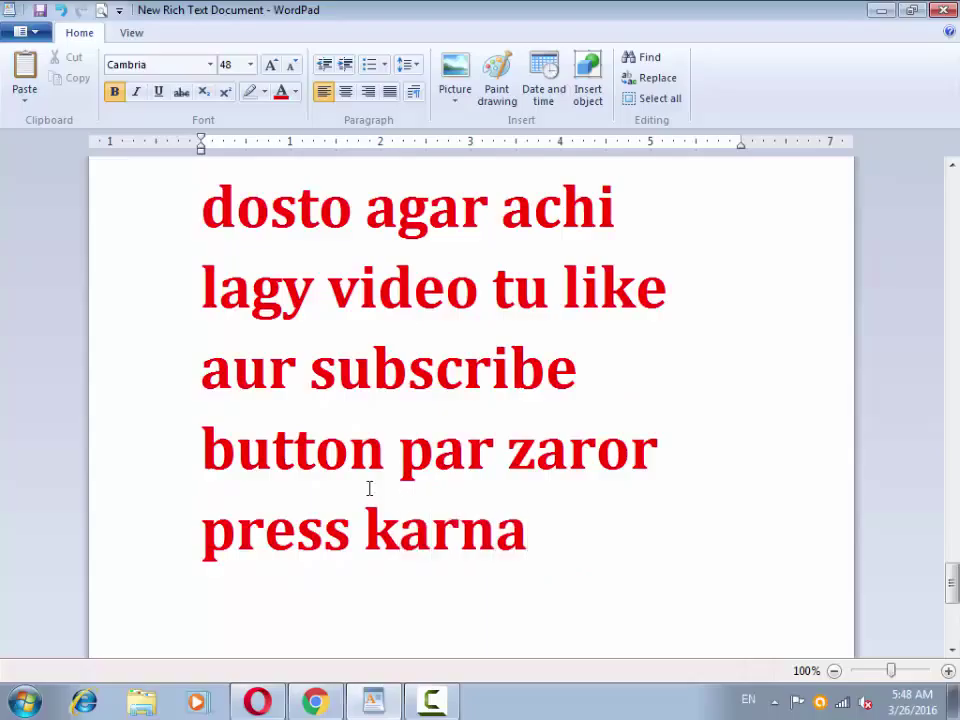
# Leave two empty lines below "press karna" and add the closing thanks "Shukriya meri video dekhne ka".
pyautogui.press('Return')
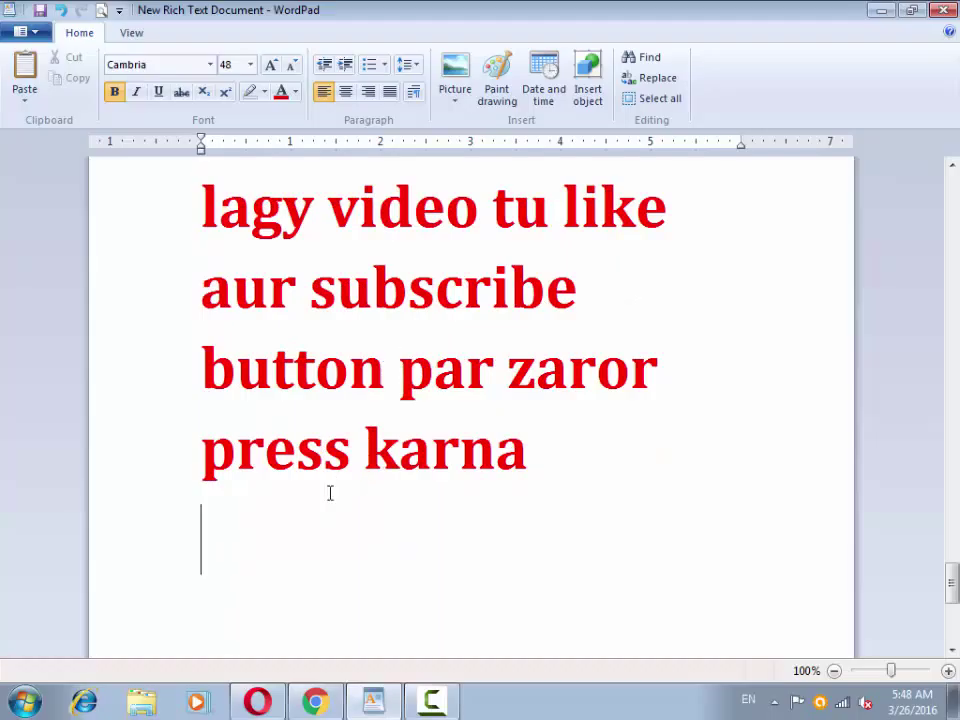
pyautogui.press('Return')
pyautogui.press('Return')
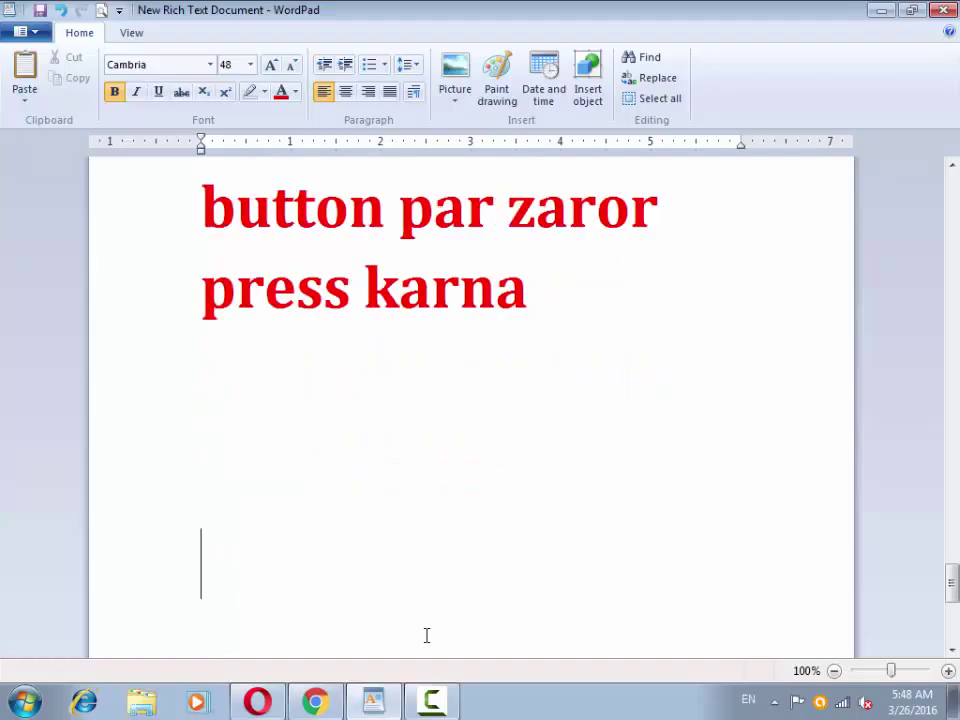
pyautogui.write('S')
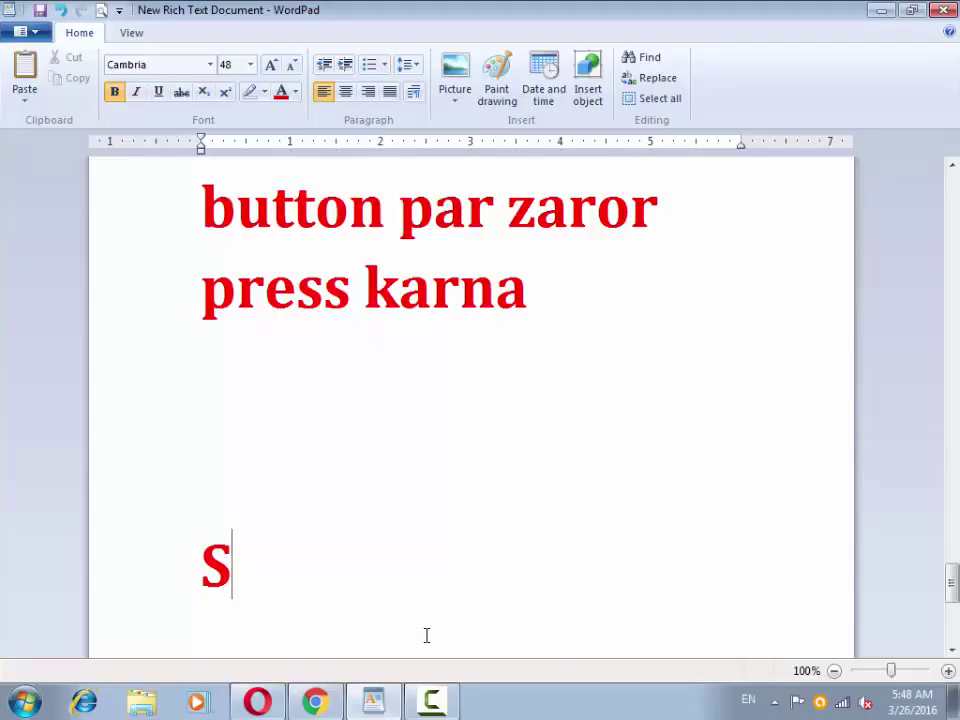
pyautogui.write('hukr')
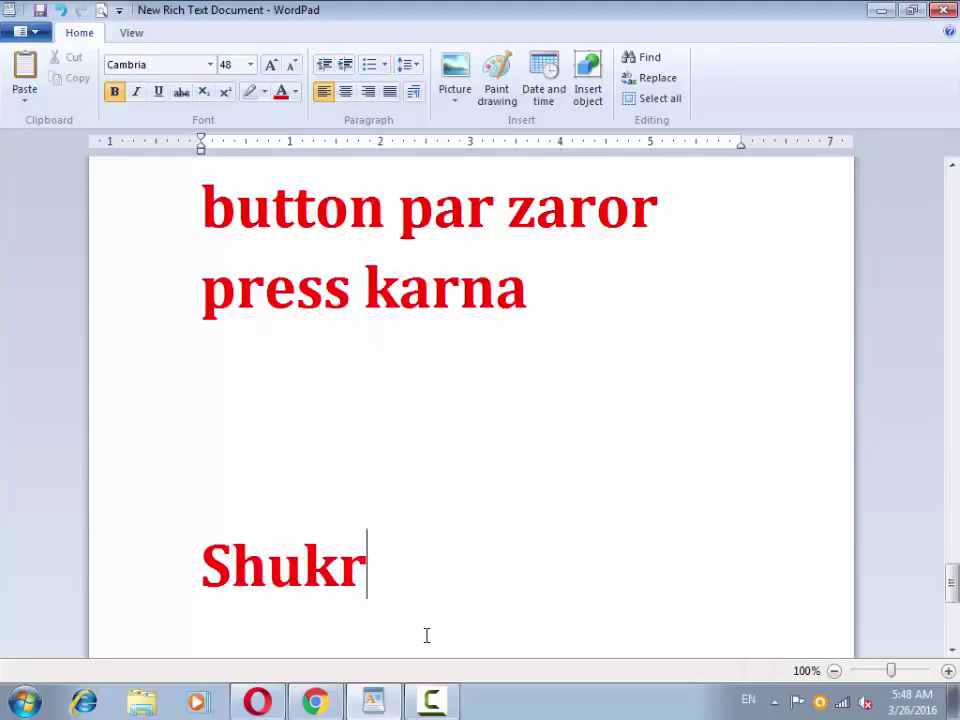
pyautogui.write('iya ')
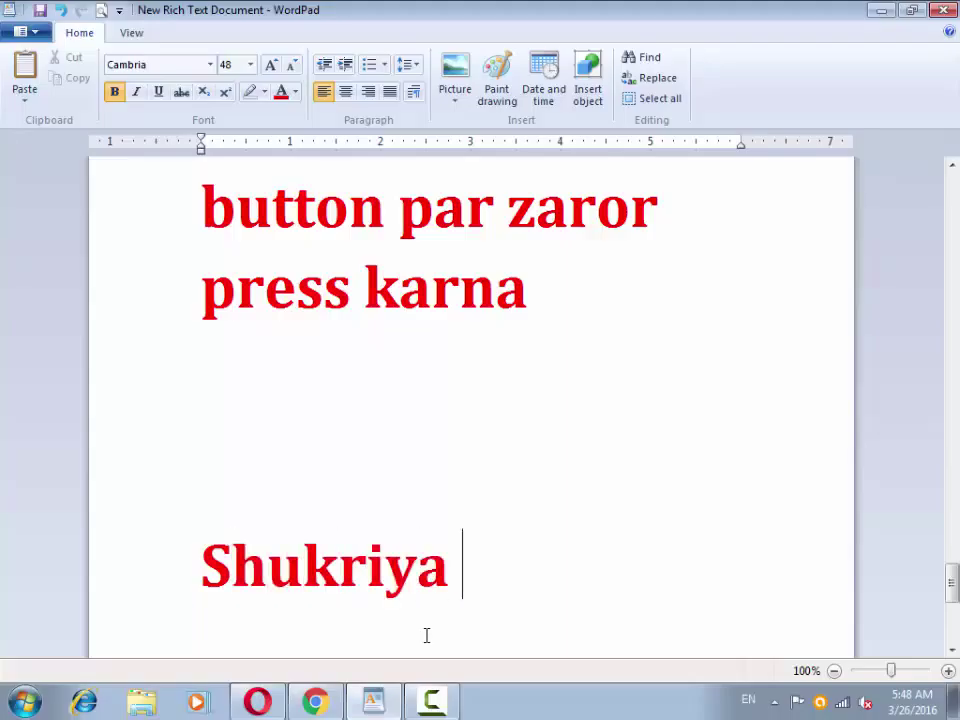
pyautogui.write('meri ')
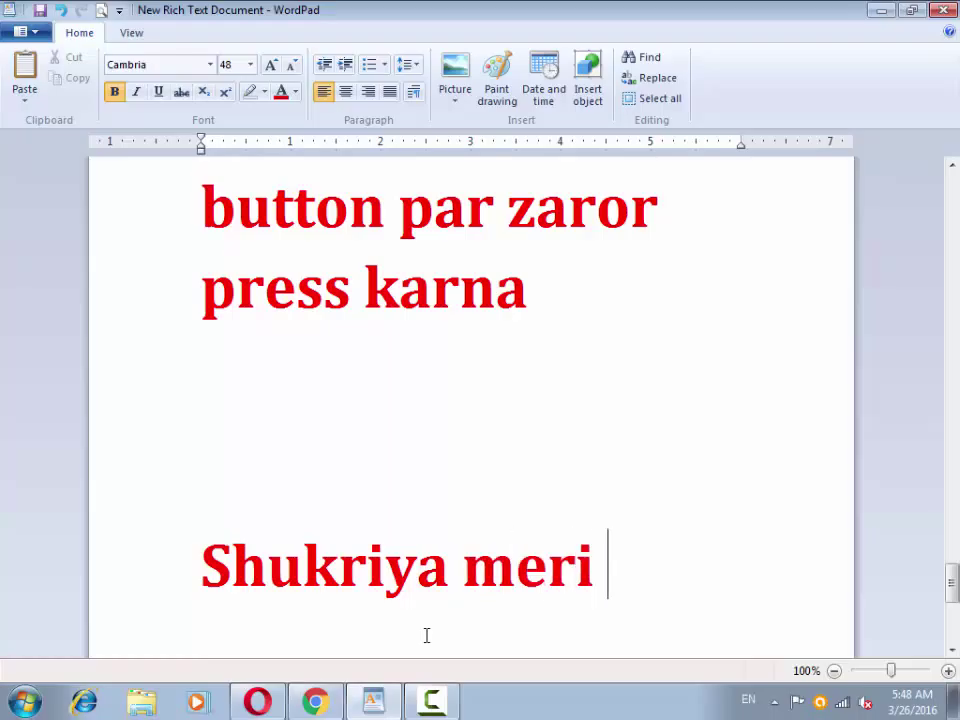
pyautogui.write('video ')
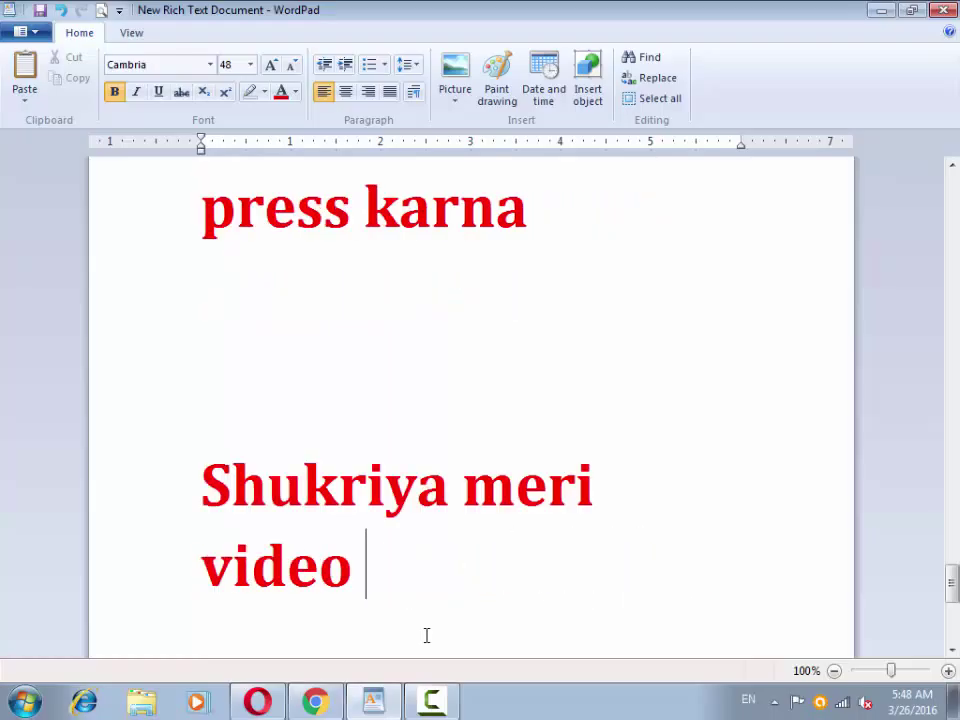
pyautogui.write('dekh')
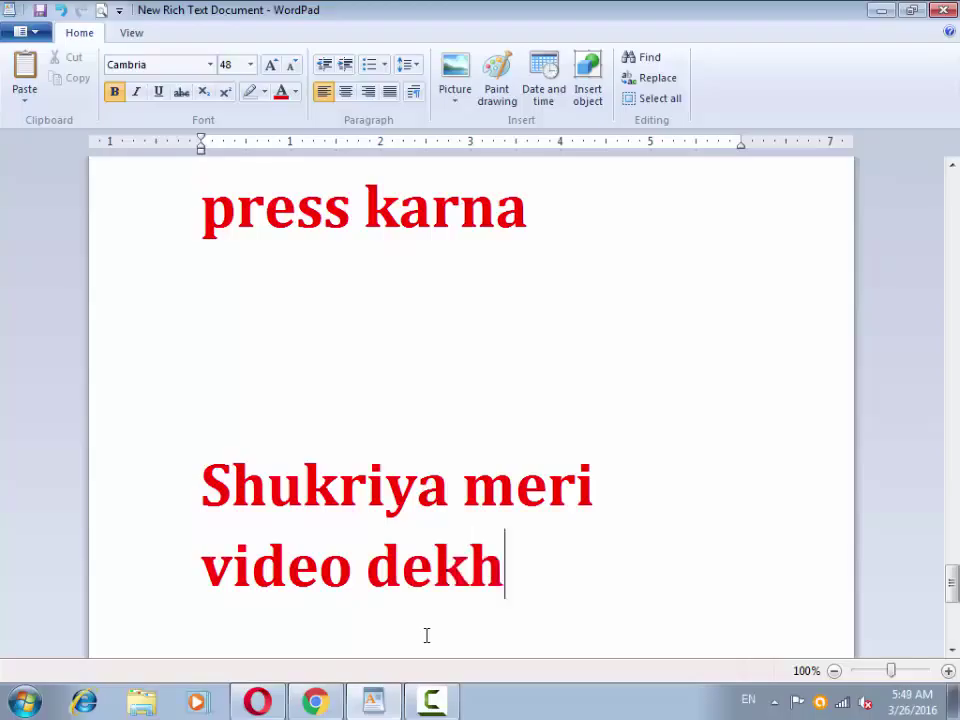
pyautogui.write('ne ka')
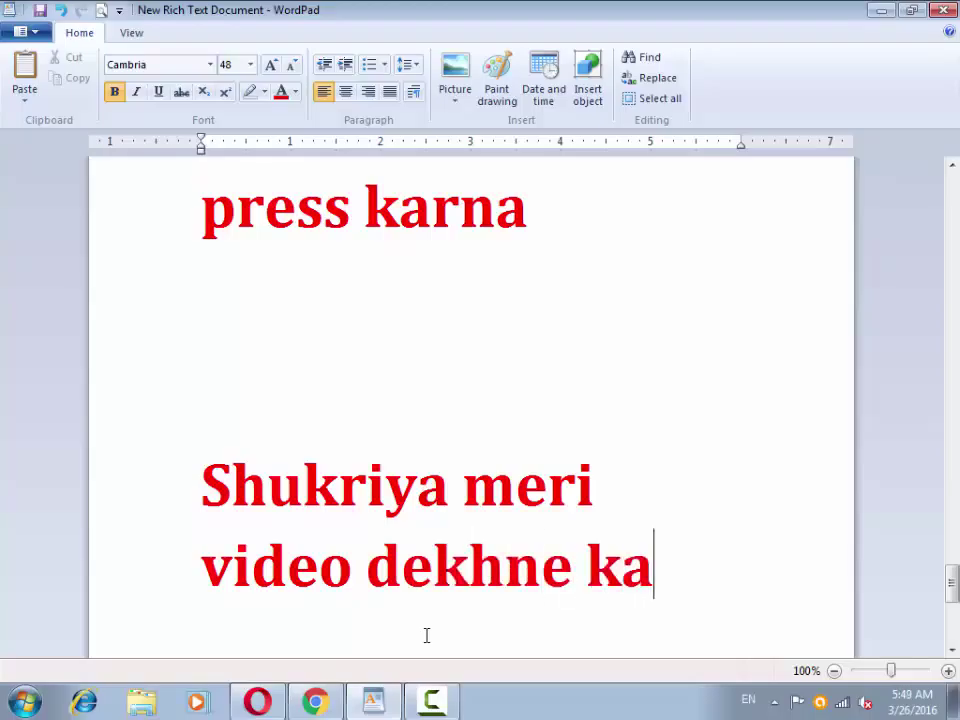